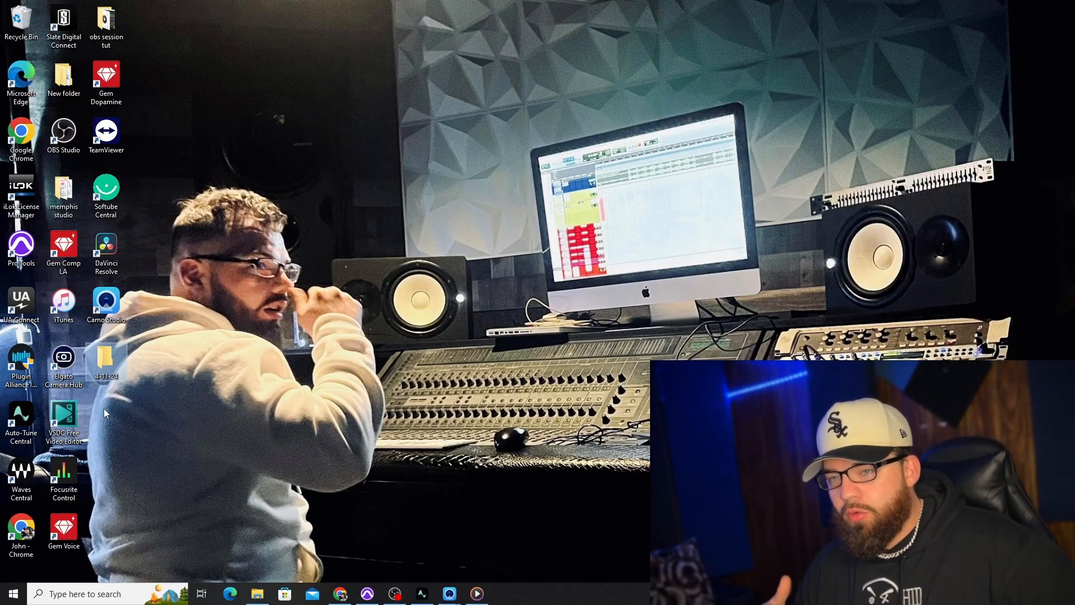
Copy the Joyner Lucas type beat MP3 from the "random session 2-29-24" folder into the desktop folder 4-11-24, and clear both windows away
double_click(118, 371)
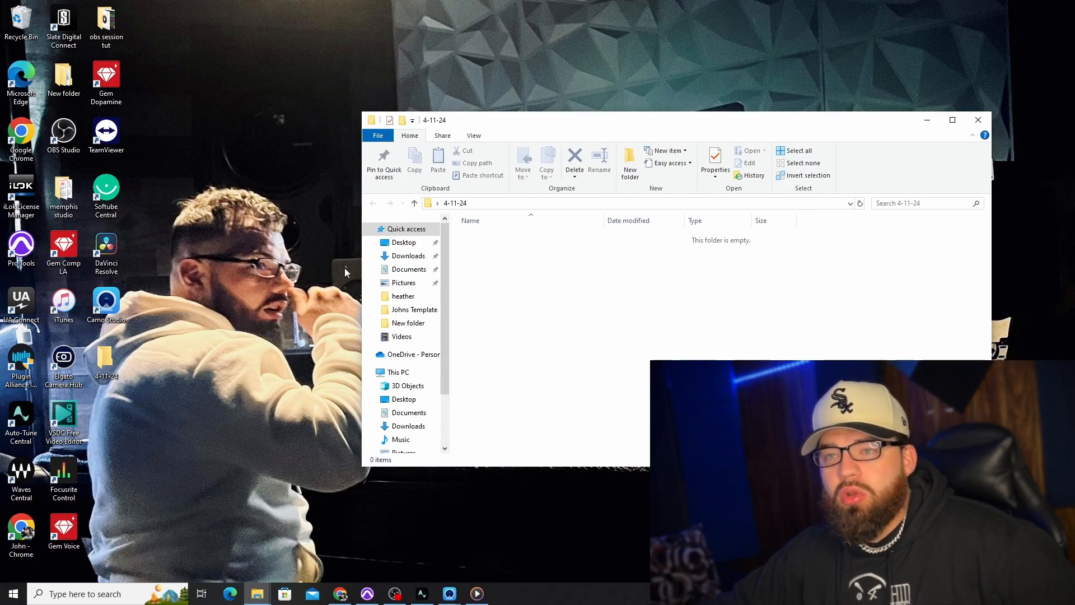
double_click(75, 201)
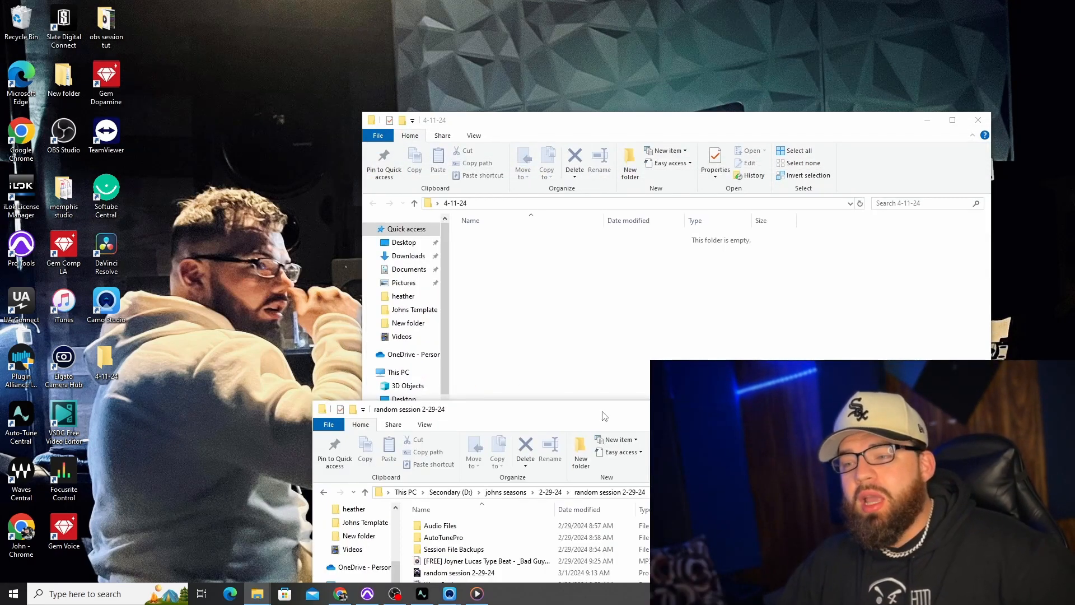
left_click(546, 561)
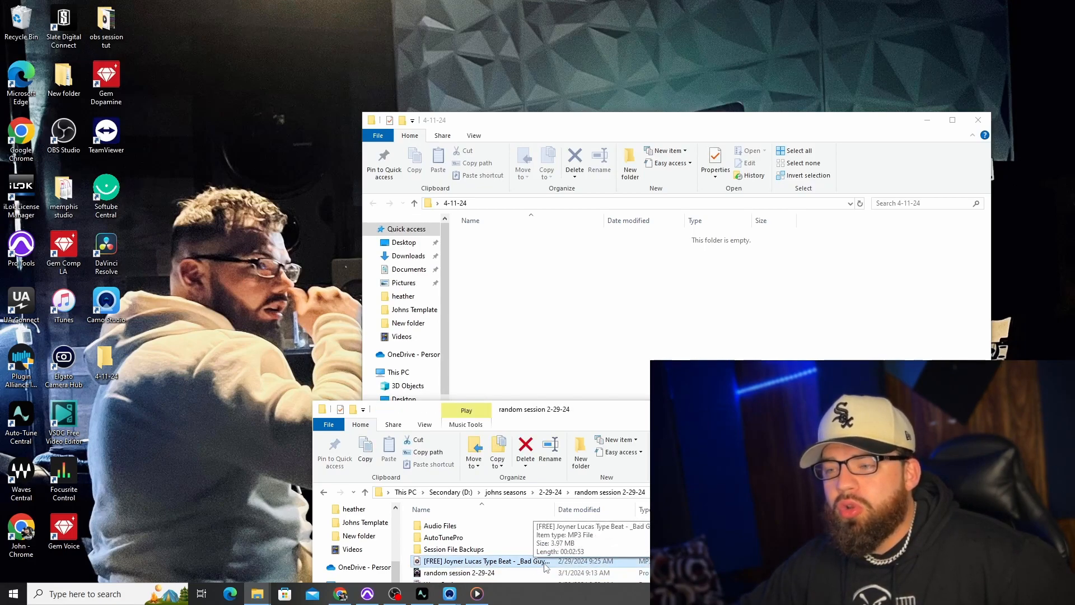
left_click_drag(538, 564, 532, 302)
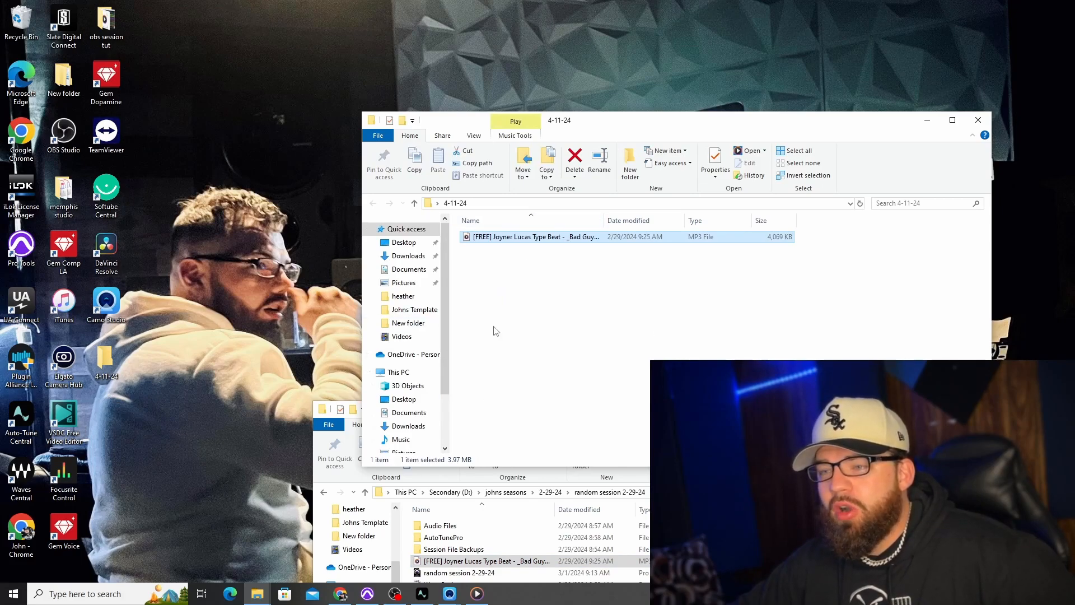
left_click_drag(770, 134, 650, 54)
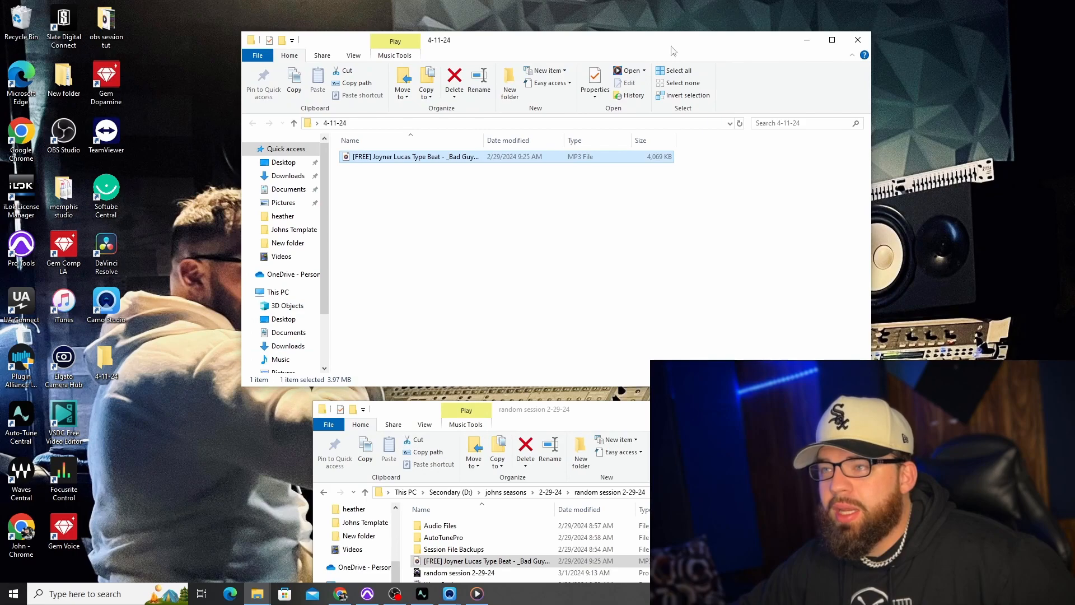
left_click(807, 40)
left_click(878, 409)
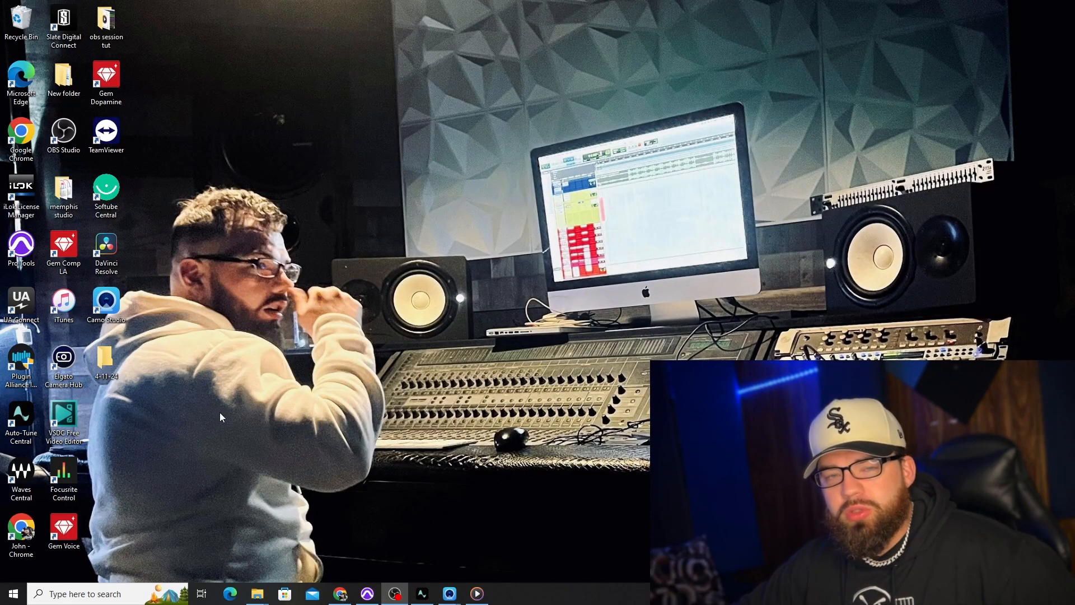
Switch to Pro Tools and open the Dashboard
left_click(363, 592)
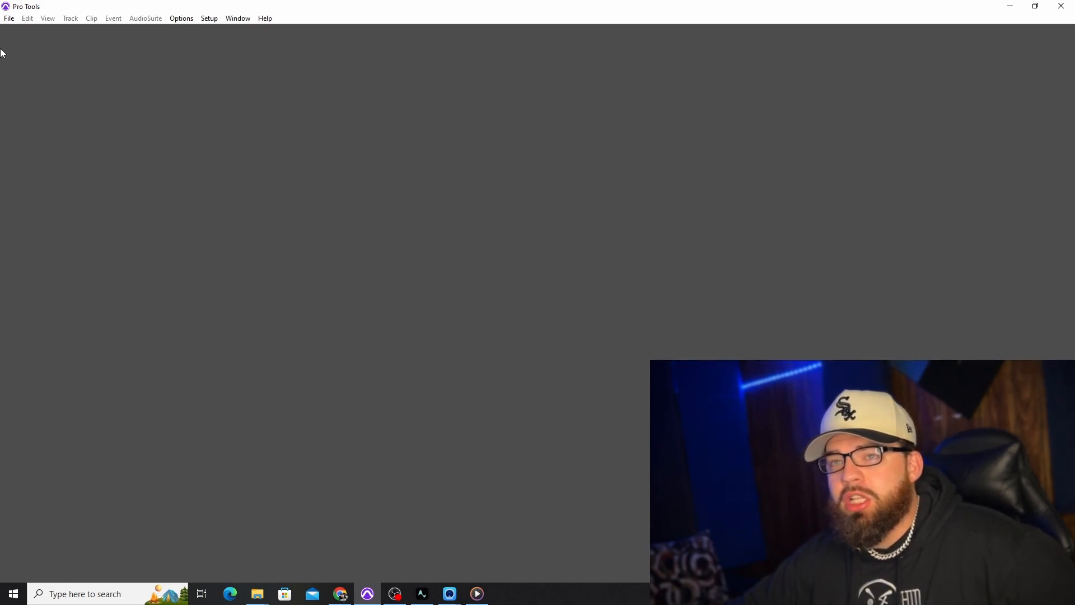
left_click(9, 18)
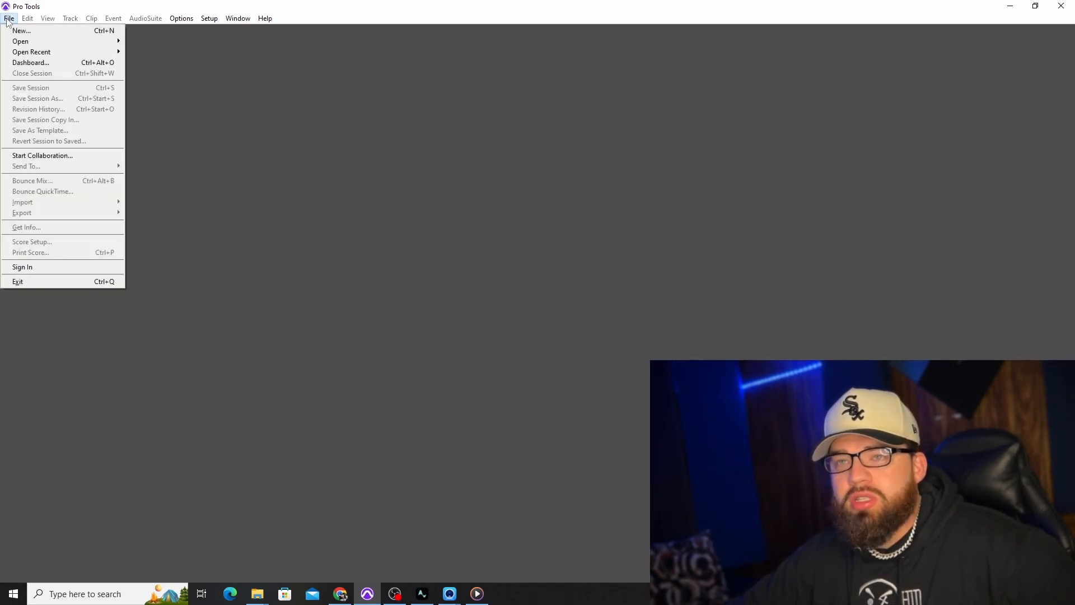
left_click(33, 62)
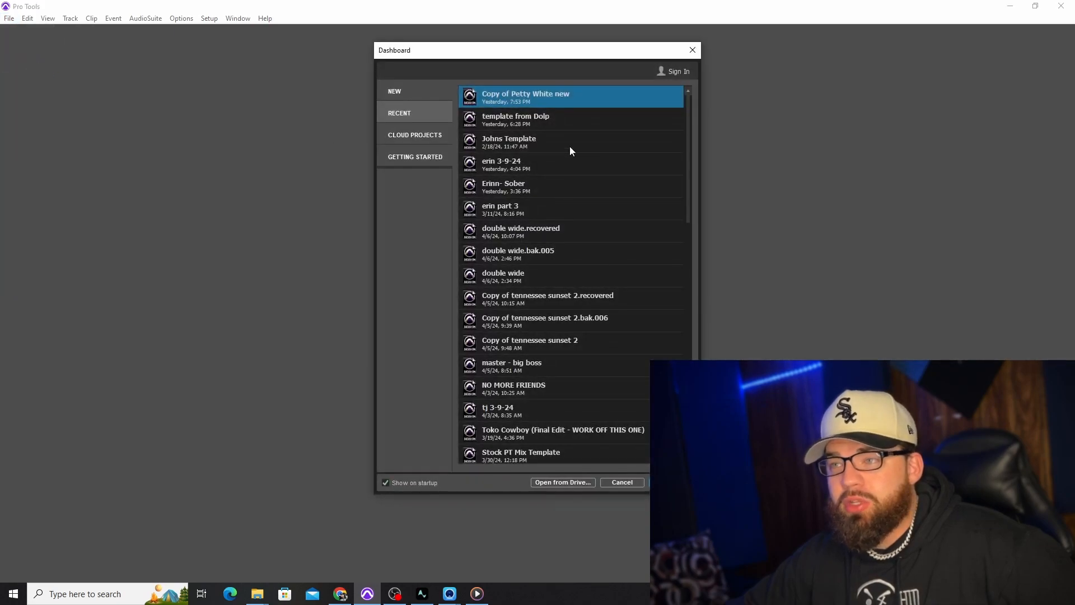
Look through the Dashboard's New, Recent, Cloud Projects and Getting Started pages, including the list of recent sessions
left_click(414, 89)
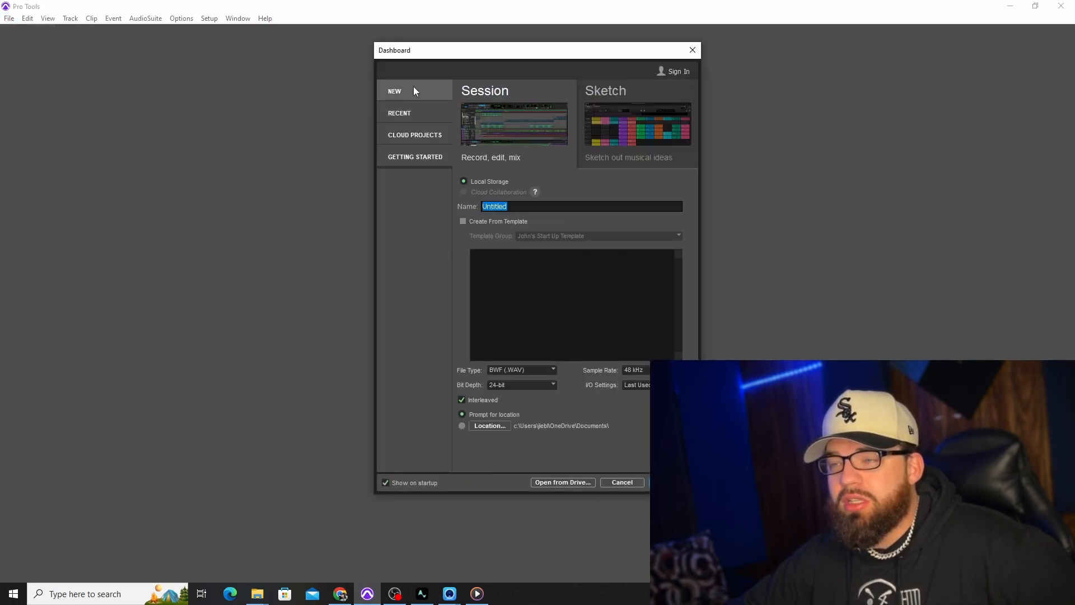
left_click(412, 118)
left_click(412, 135)
left_click(408, 154)
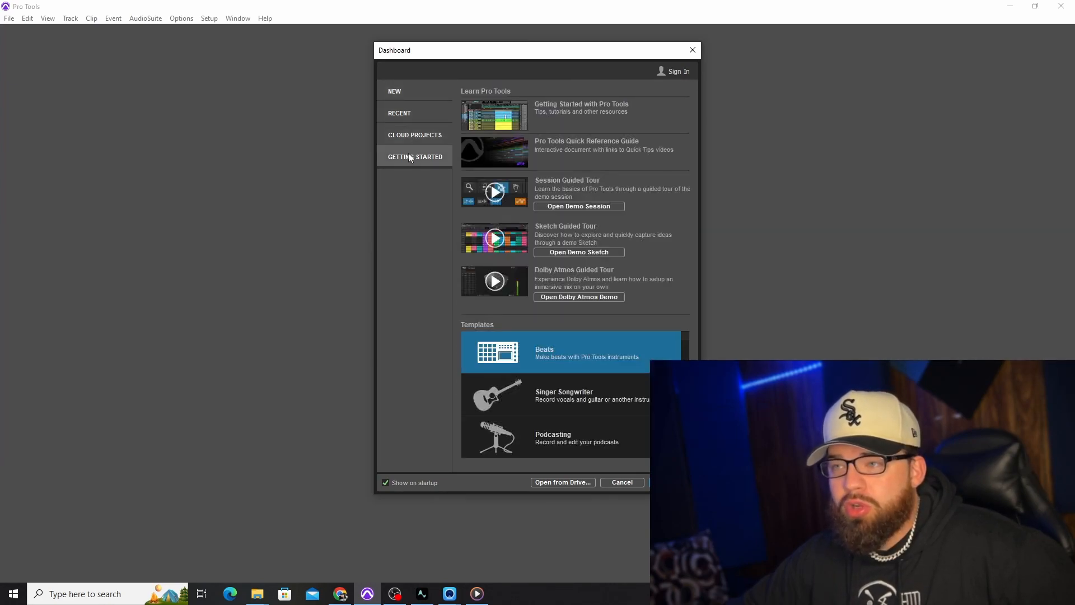
left_click(402, 115)
scroll(559, 240, "down", 20)
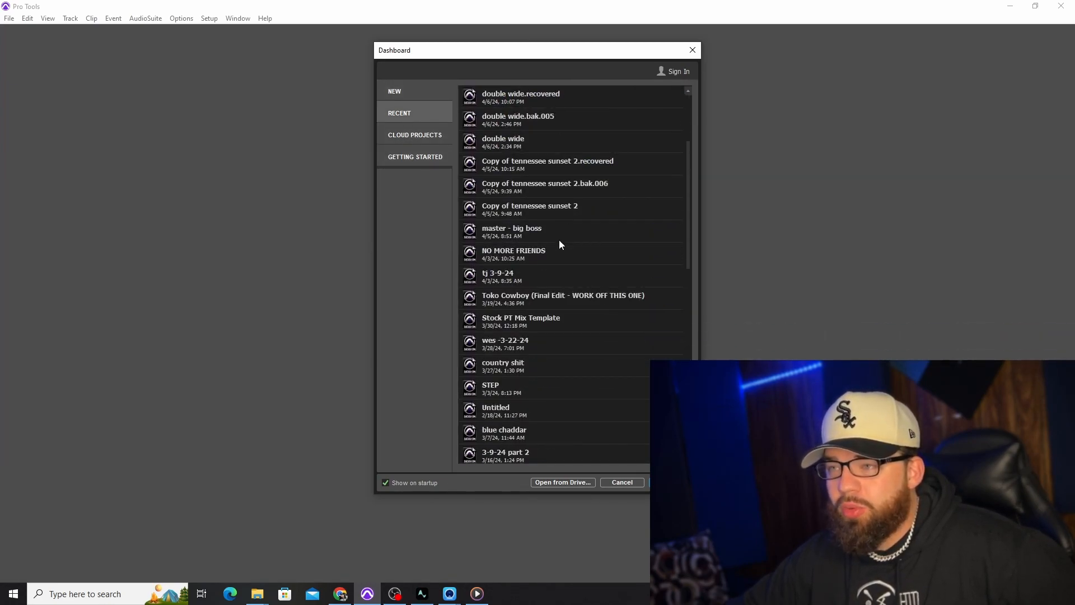
scroll(558, 240, "up", 20)
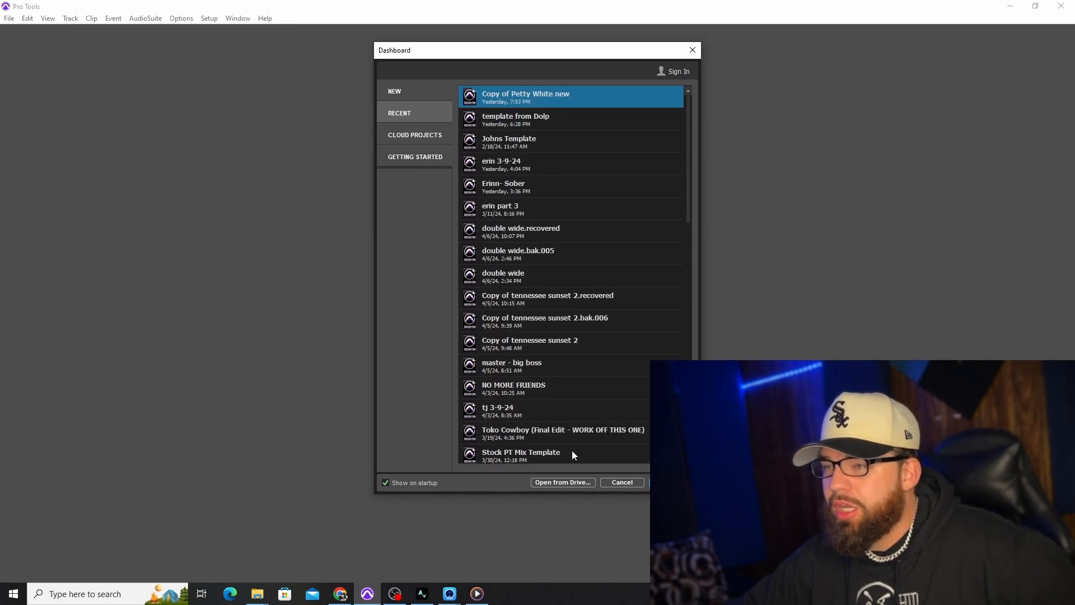
Start a new local session and name it "4-11-24 template tut"
left_click(412, 98)
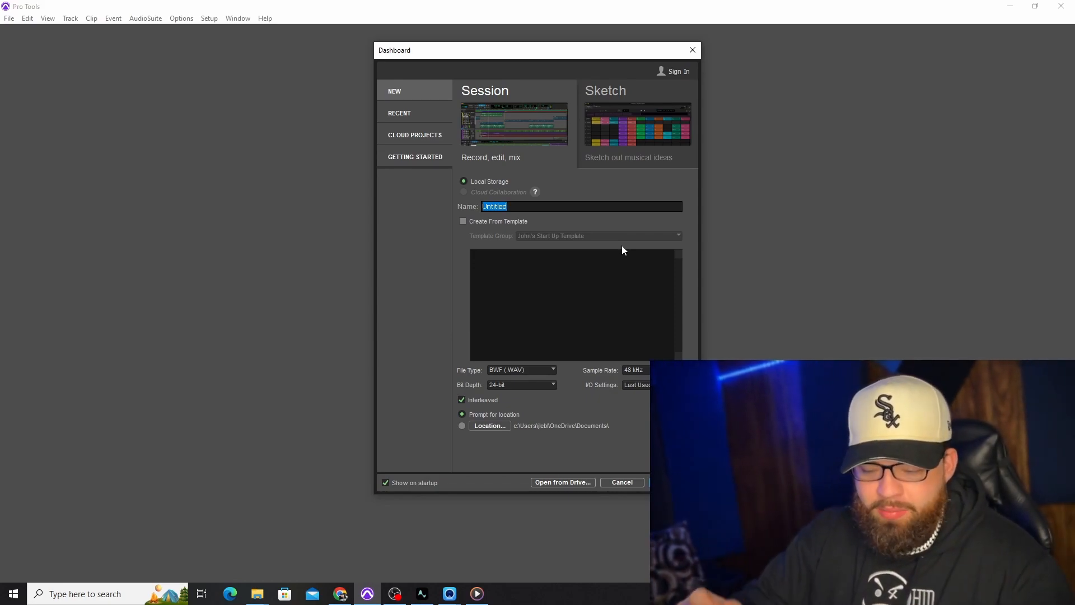
type("45-")
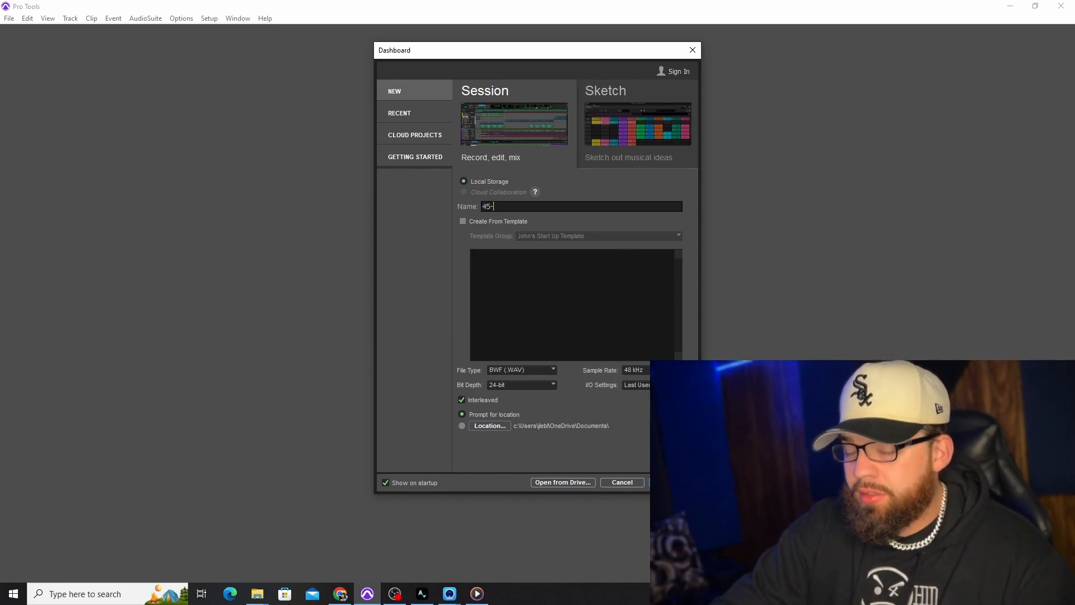
key("BackSpace")
key("BackSpace")
key("BackSpace")
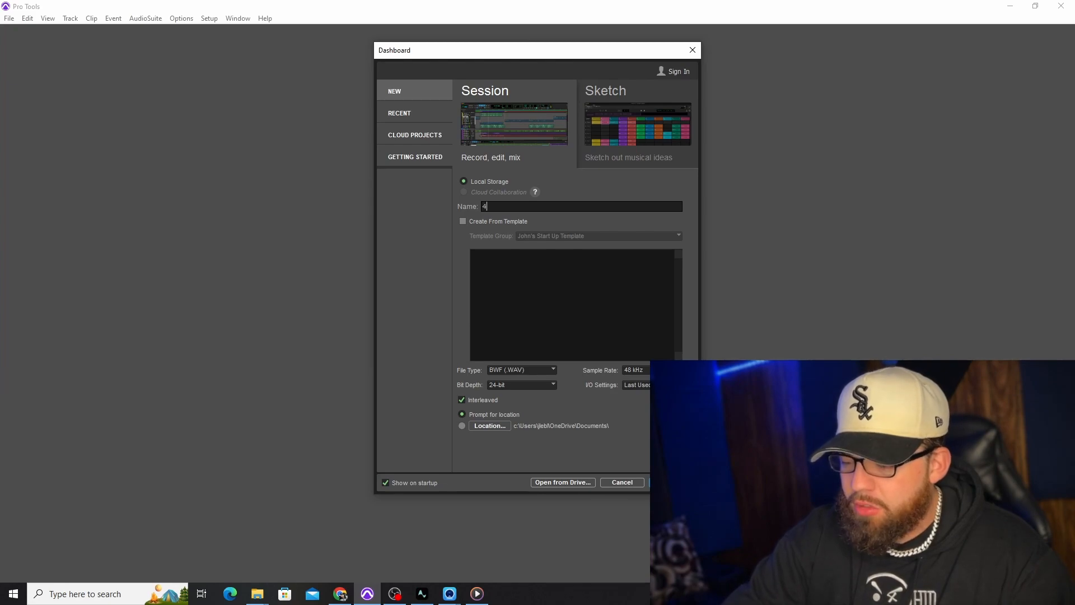
type("4-11-2")
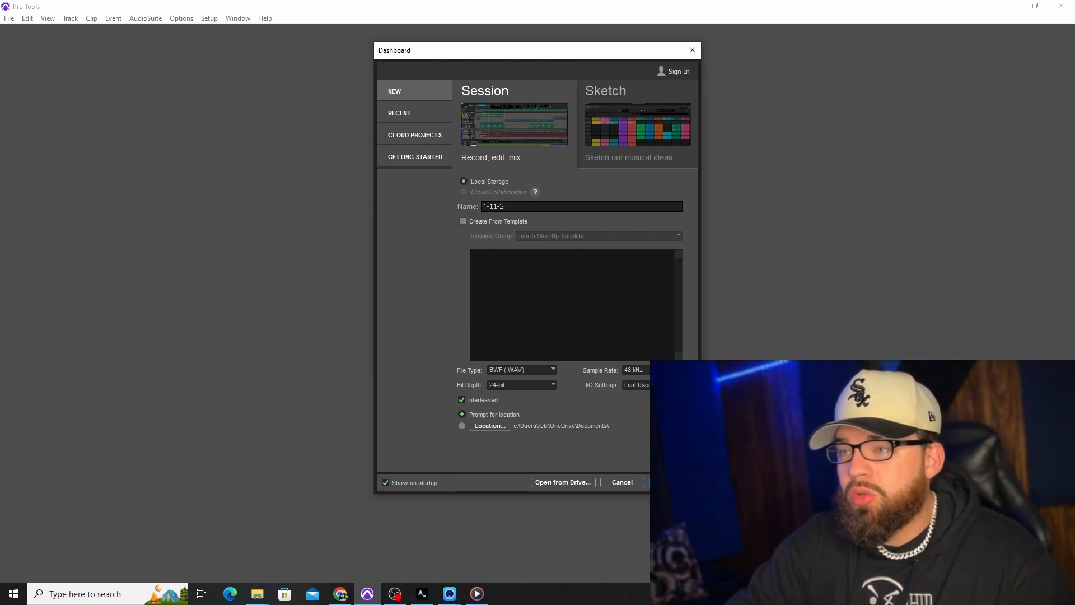
type("4 ")
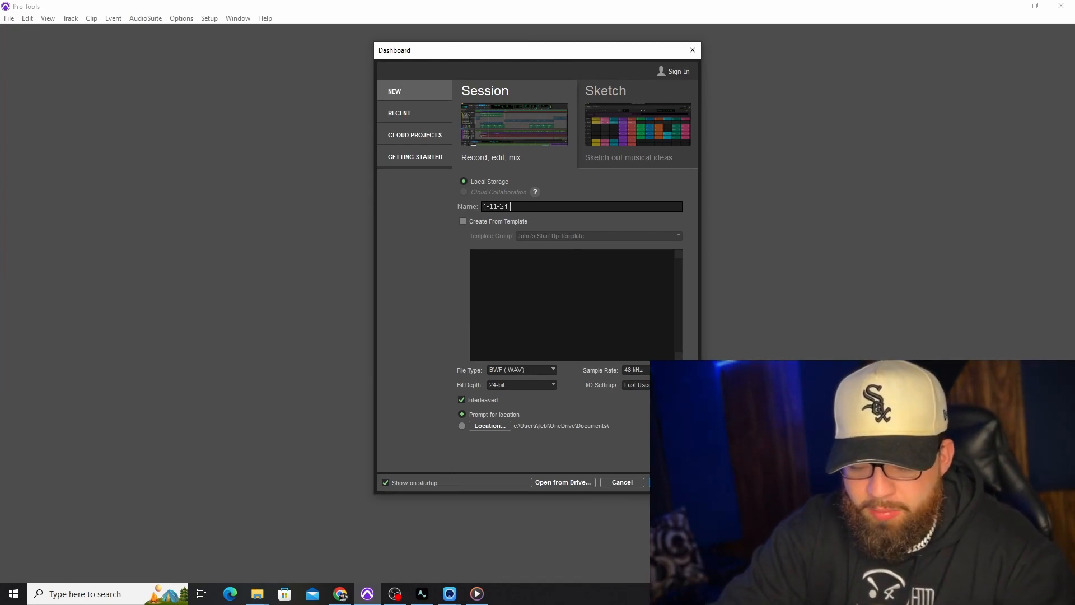
type("temp")
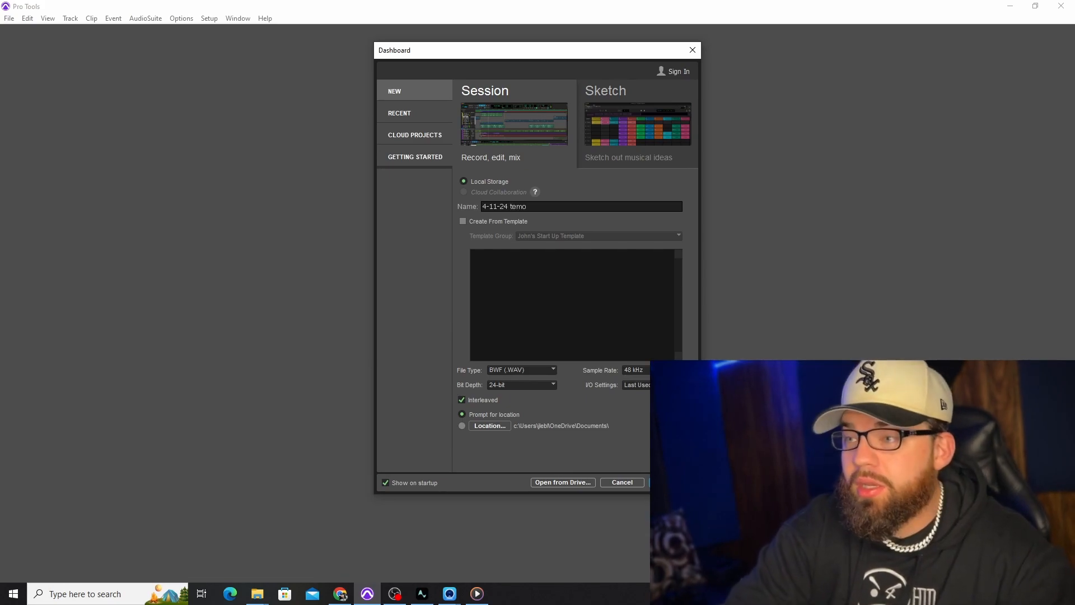
type("o")
type("plate")
type(" tut")
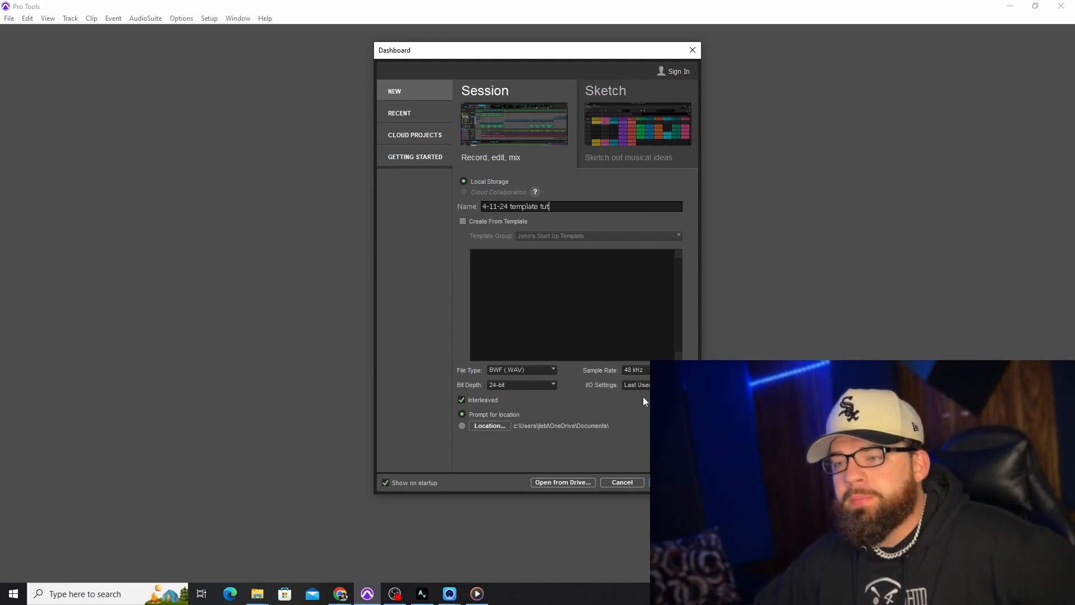
Keep the bit depth at 24-bit and create the session inside the 4-11-24 folder on the desktop
left_click(535, 387)
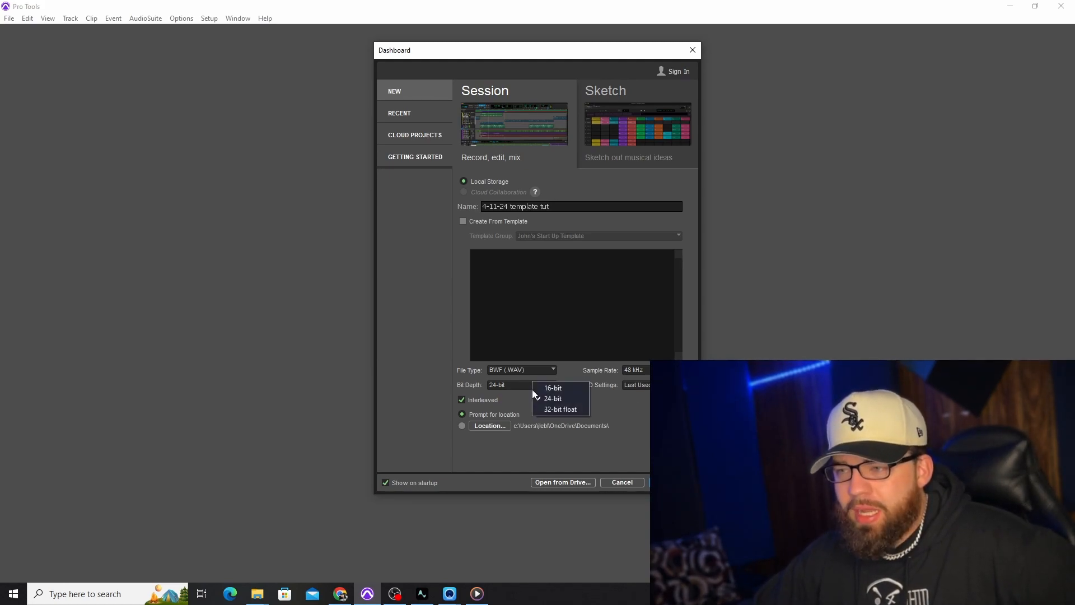
left_click(630, 443)
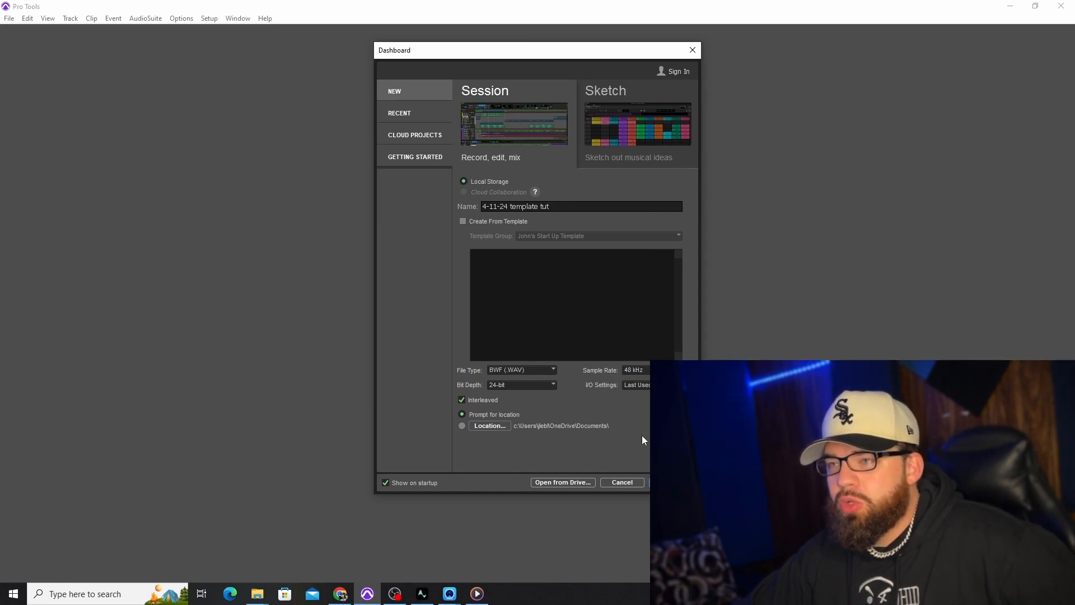
key("Return")
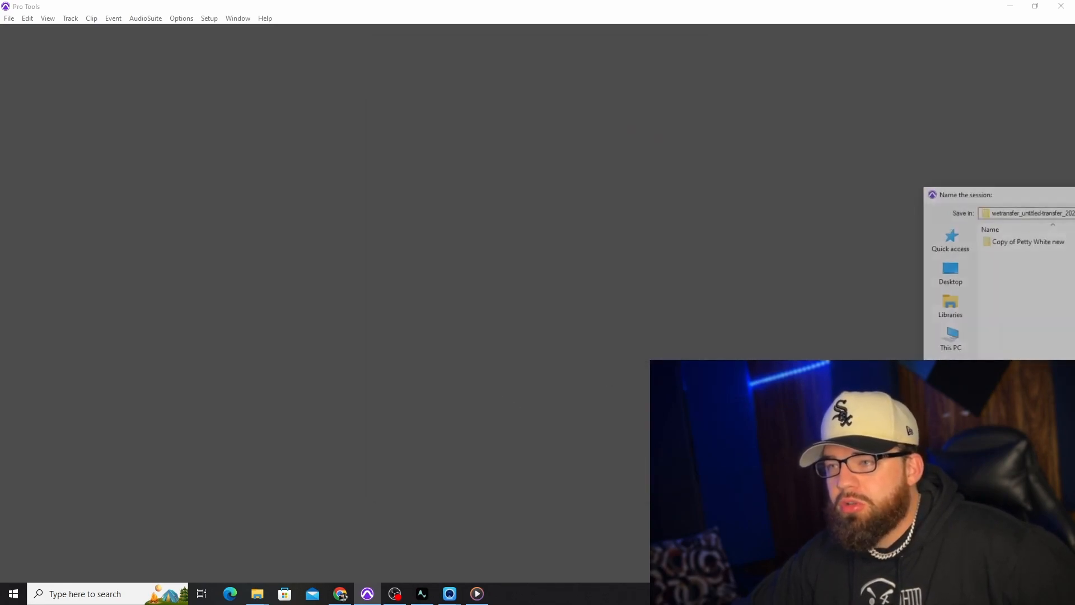
left_click_drag(1038, 198, 588, 187)
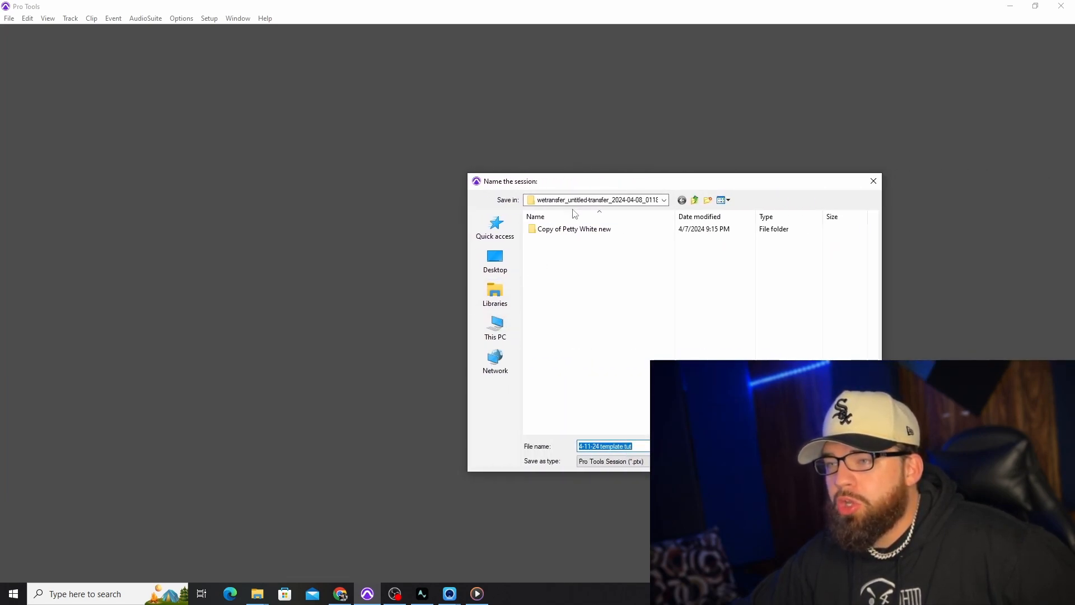
left_click(494, 260)
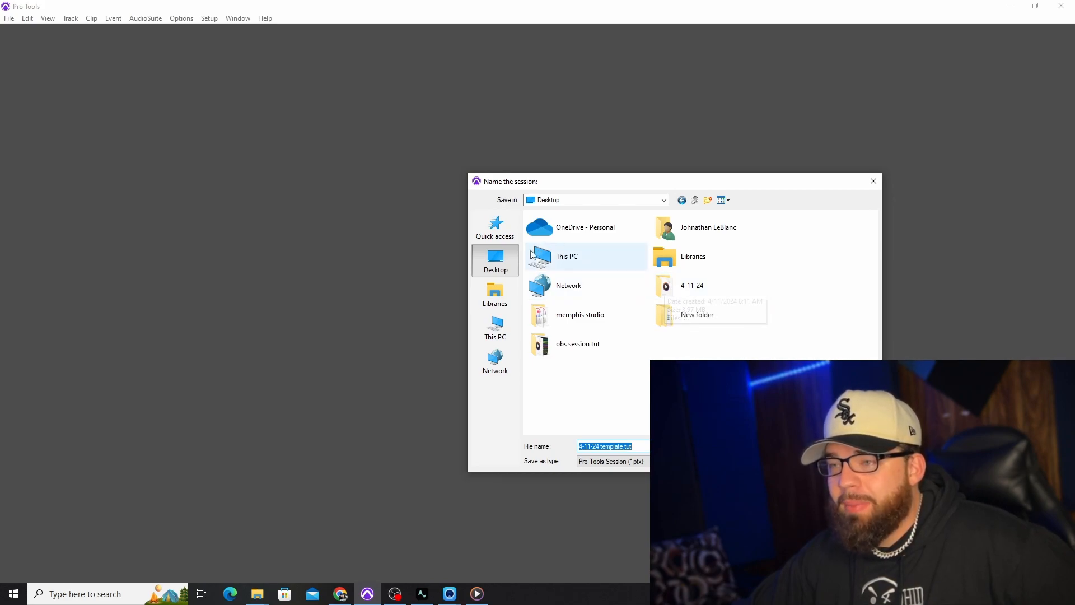
double_click(700, 289)
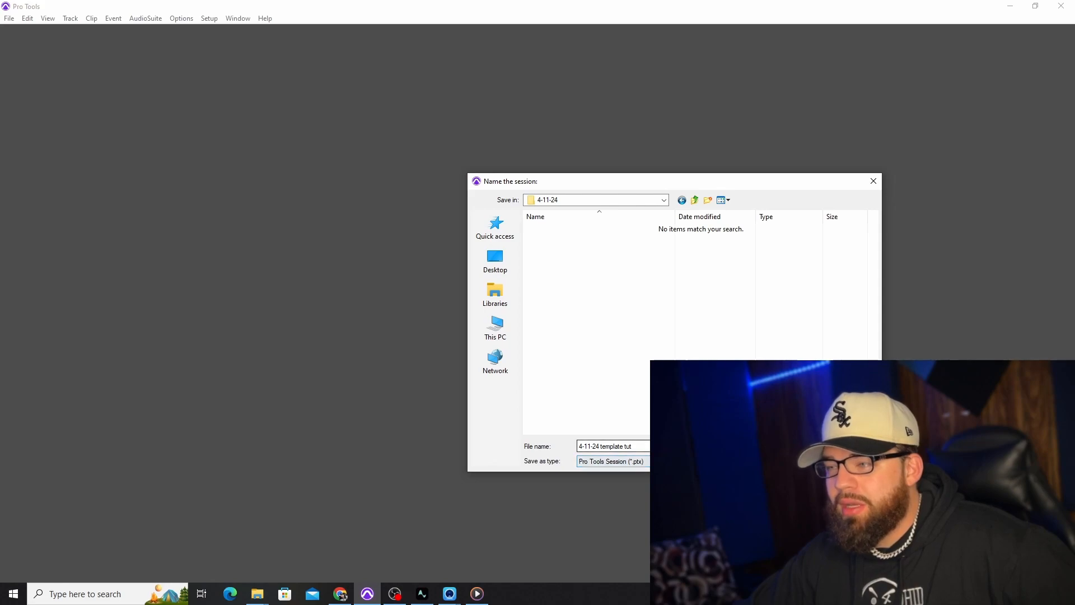
left_click(852, 446)
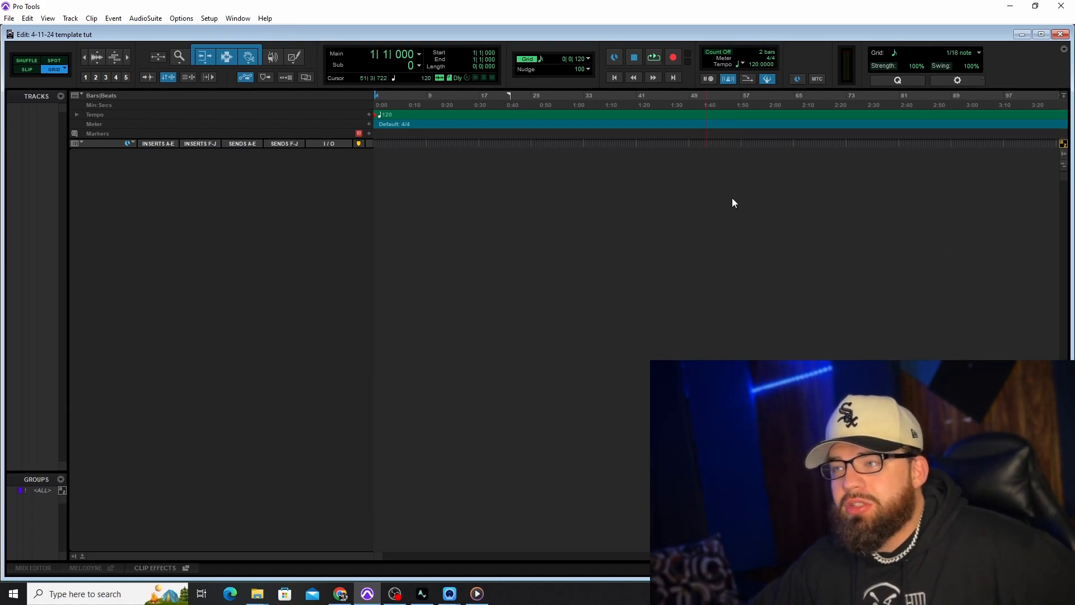
Set up one new mono audio track in samples named "main vocal", and add a second row for another track
left_click(69, 18)
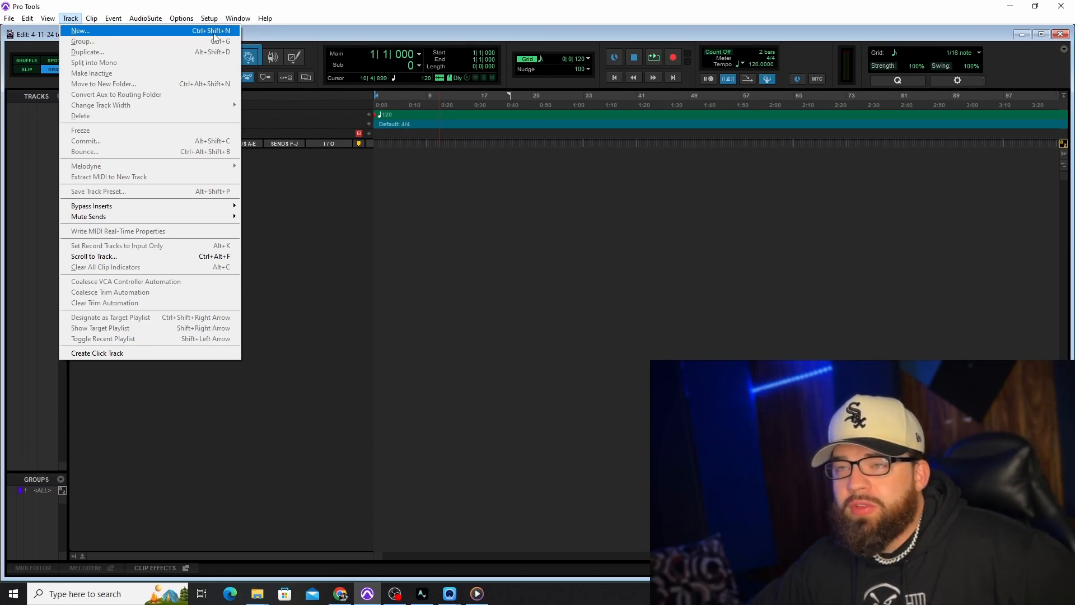
left_click(192, 32)
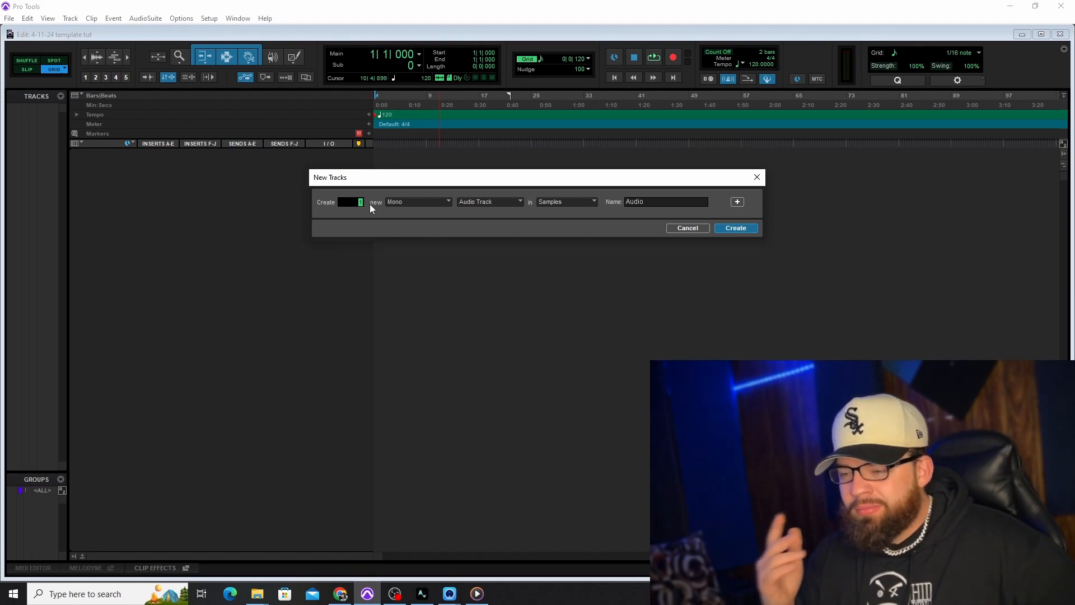
type("6")
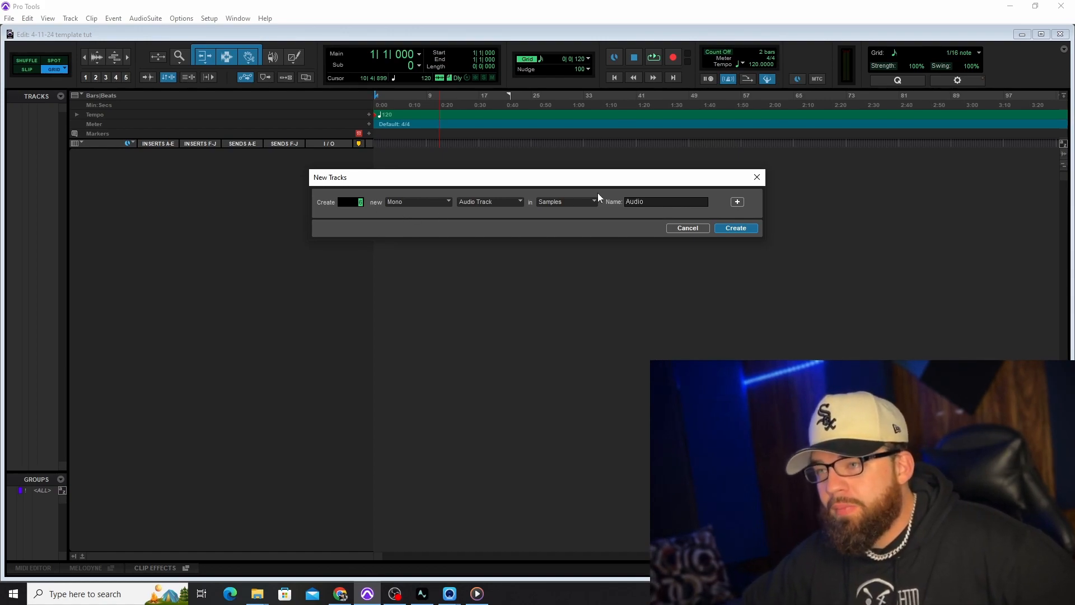
left_click(516, 201)
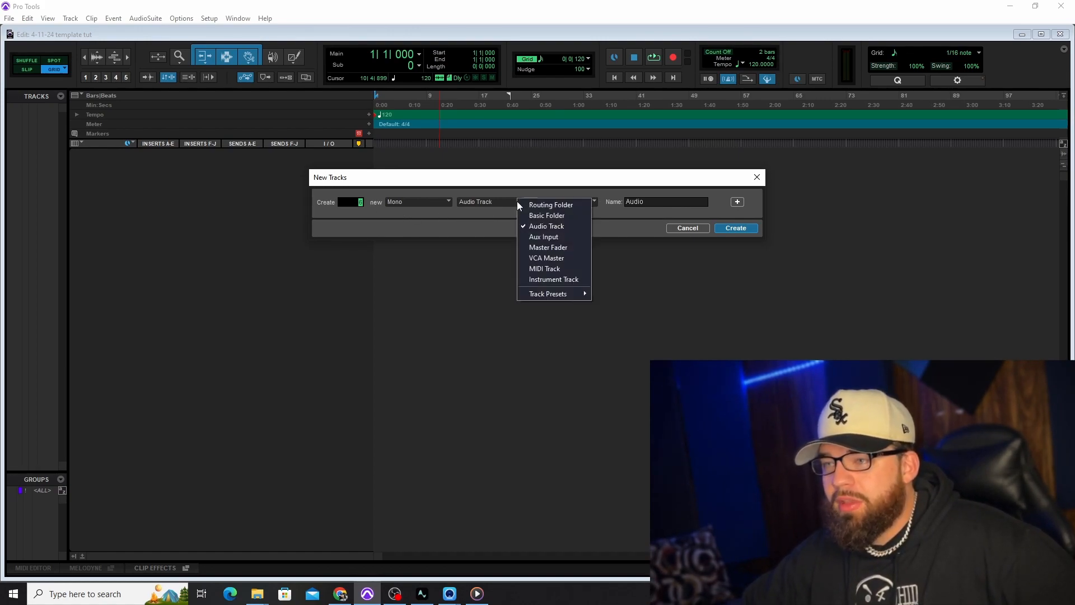
left_click(481, 206)
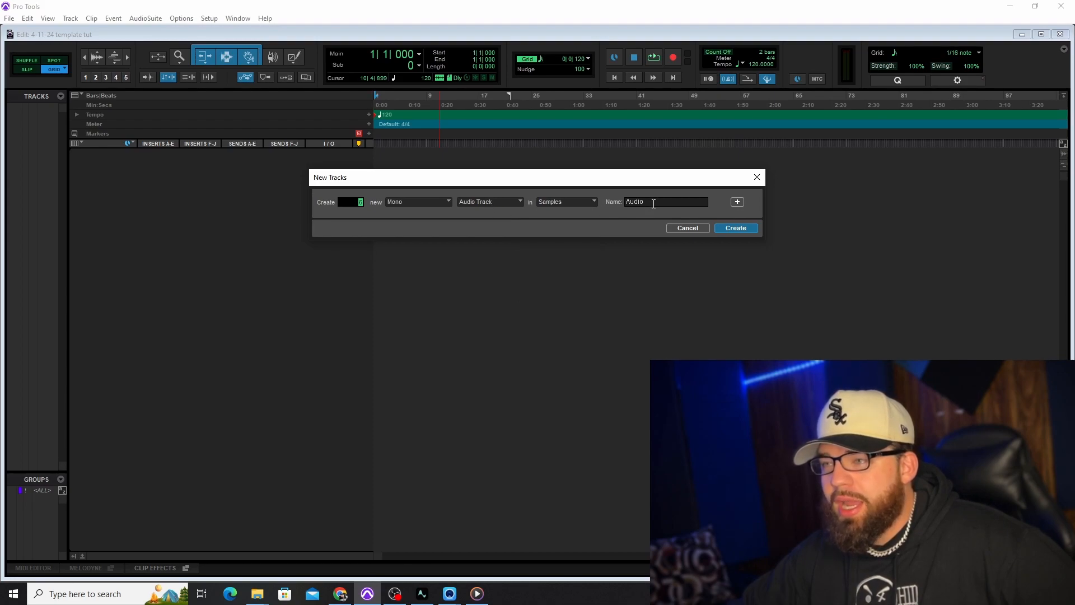
key("Tab")
type("main vocal")
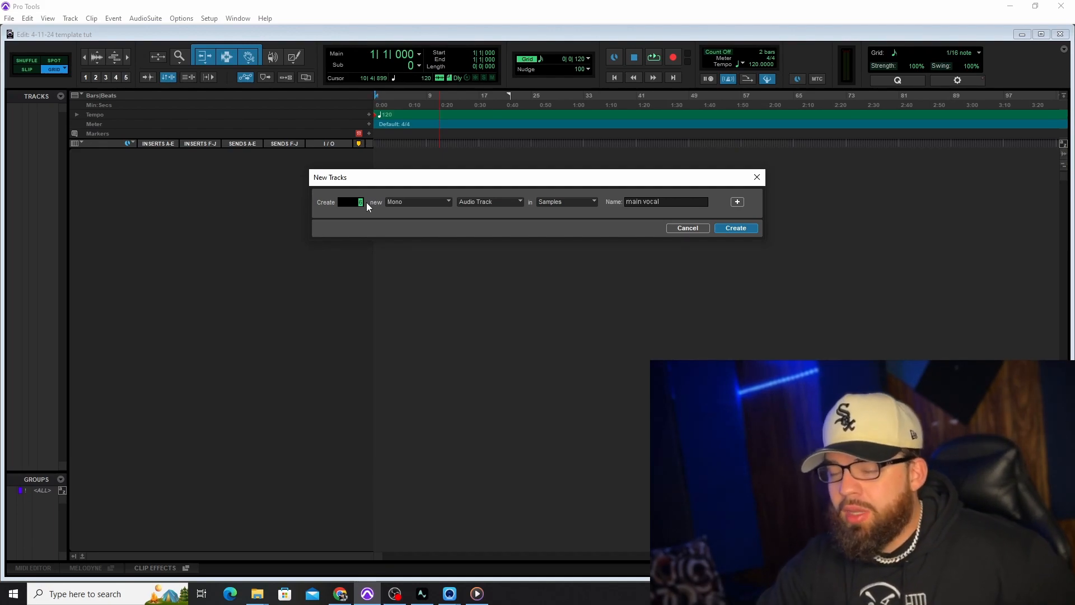
type("1")
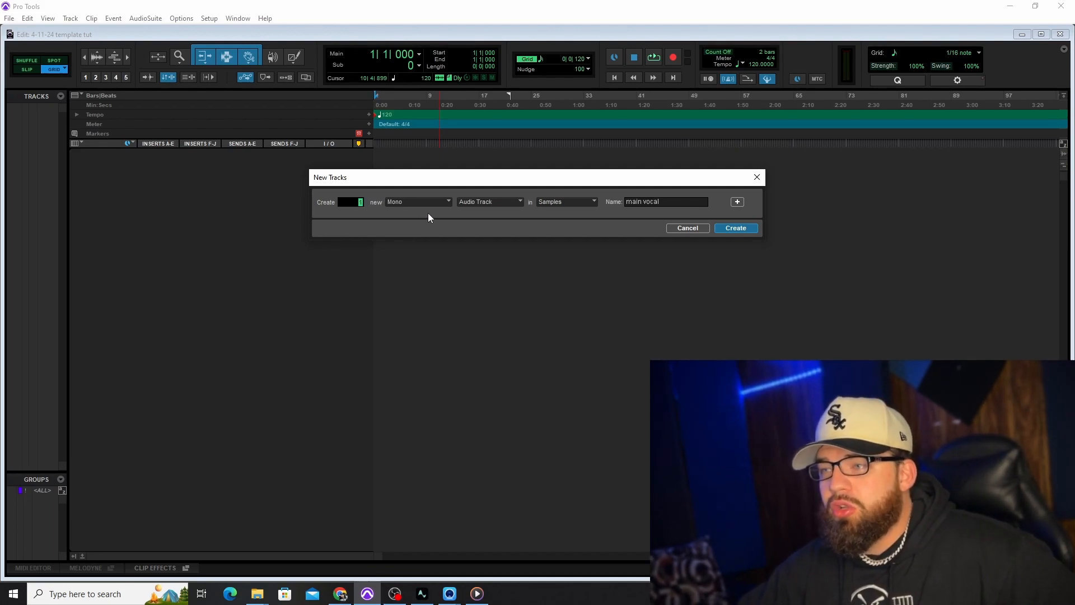
left_click(737, 201)
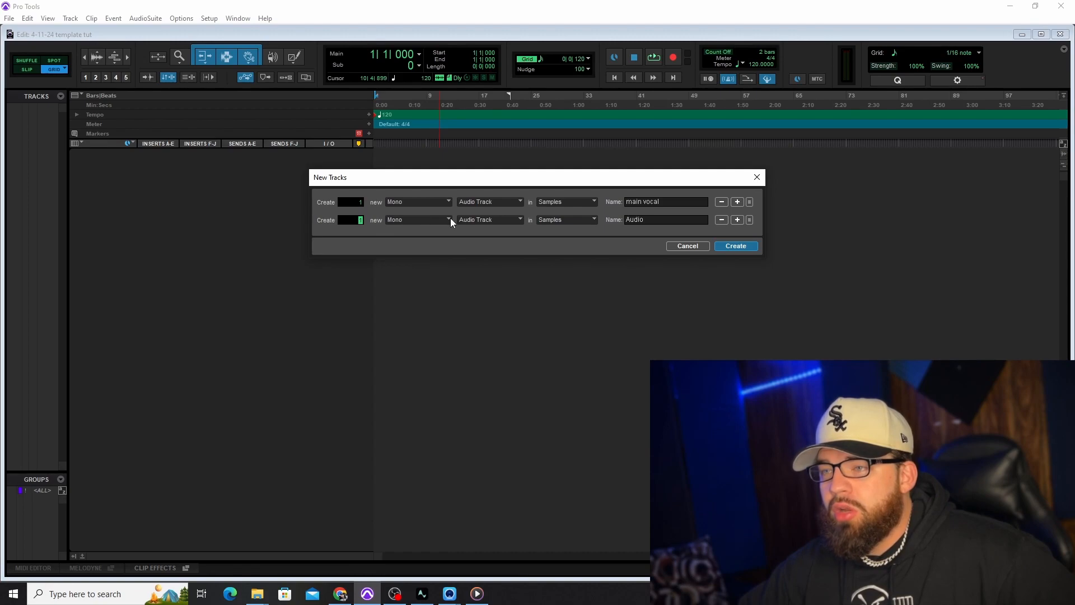
Name the second new mono audio track "background vocal"
double_click(631, 219)
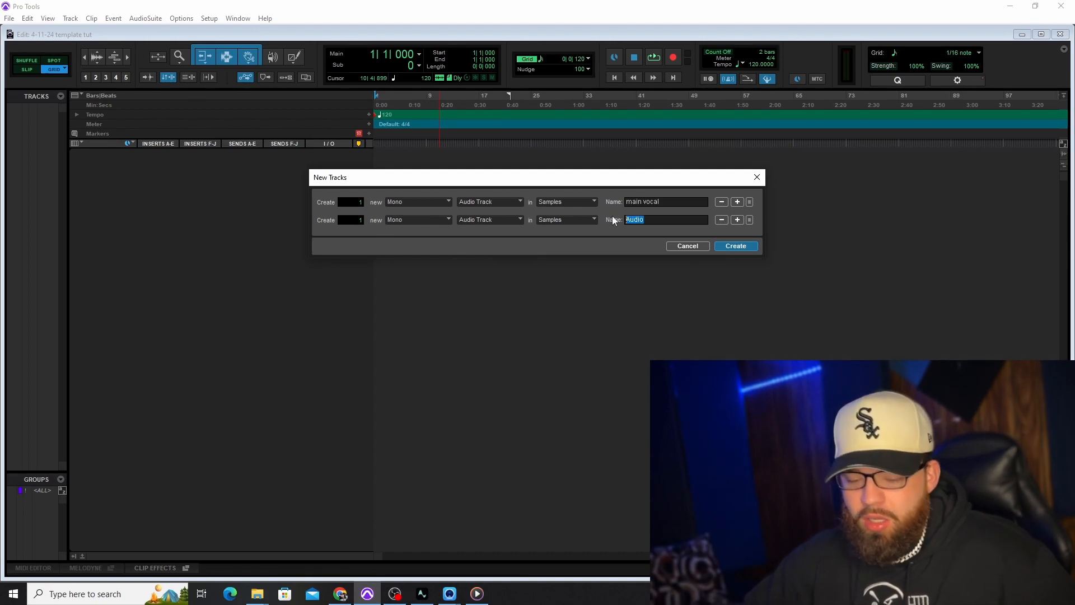
type("backgro")
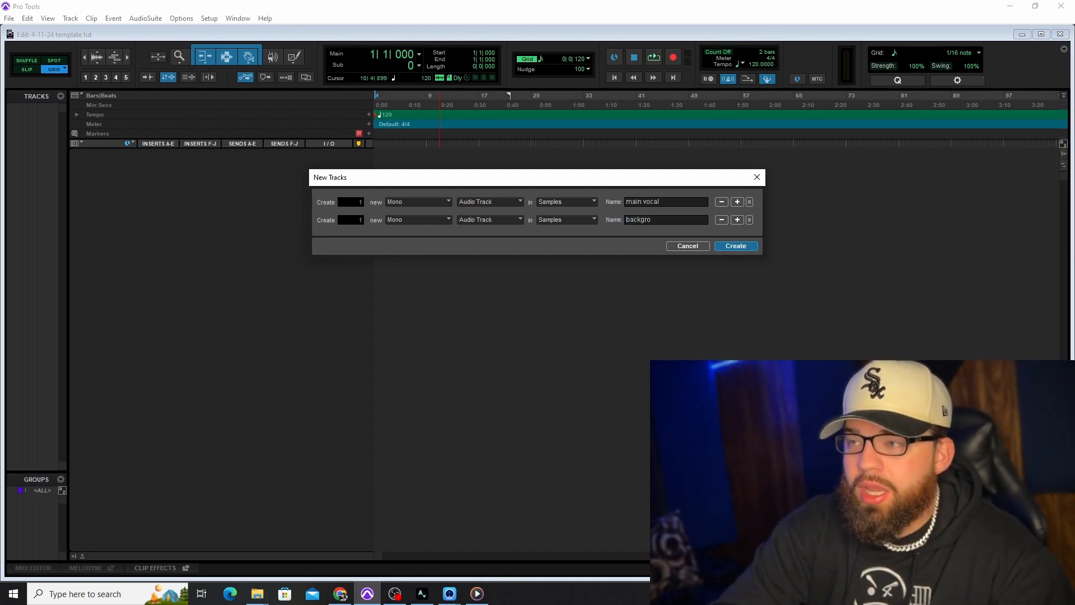
type("dun")
key("BackSpace")
key("BackSpace")
key("BackSpace")
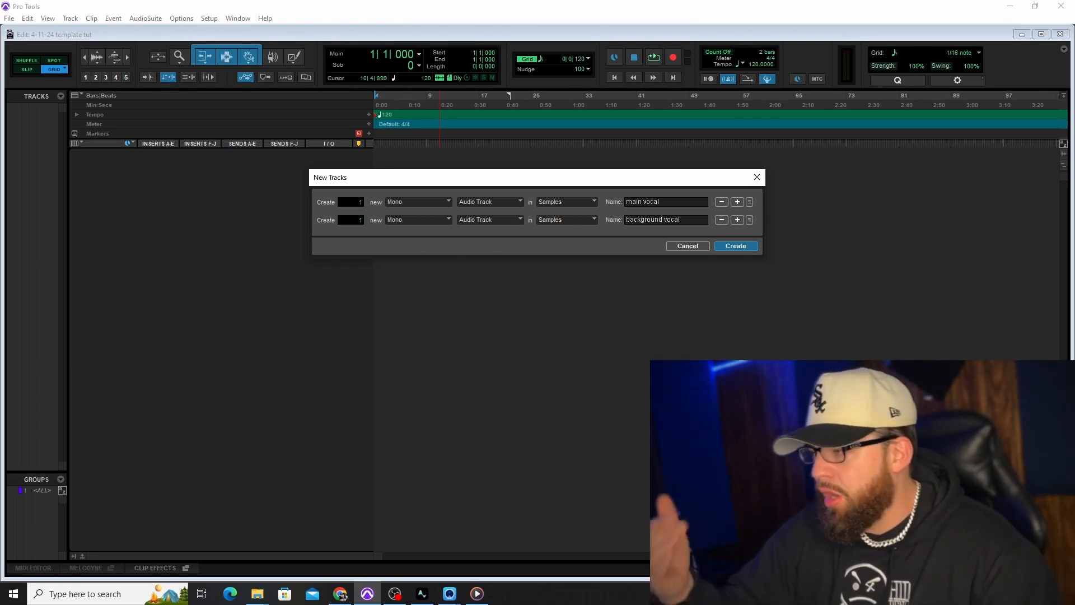
Add a third mono audio track to the new tracks list and name it "adlibs"
left_click(736, 219)
double_click(660, 240)
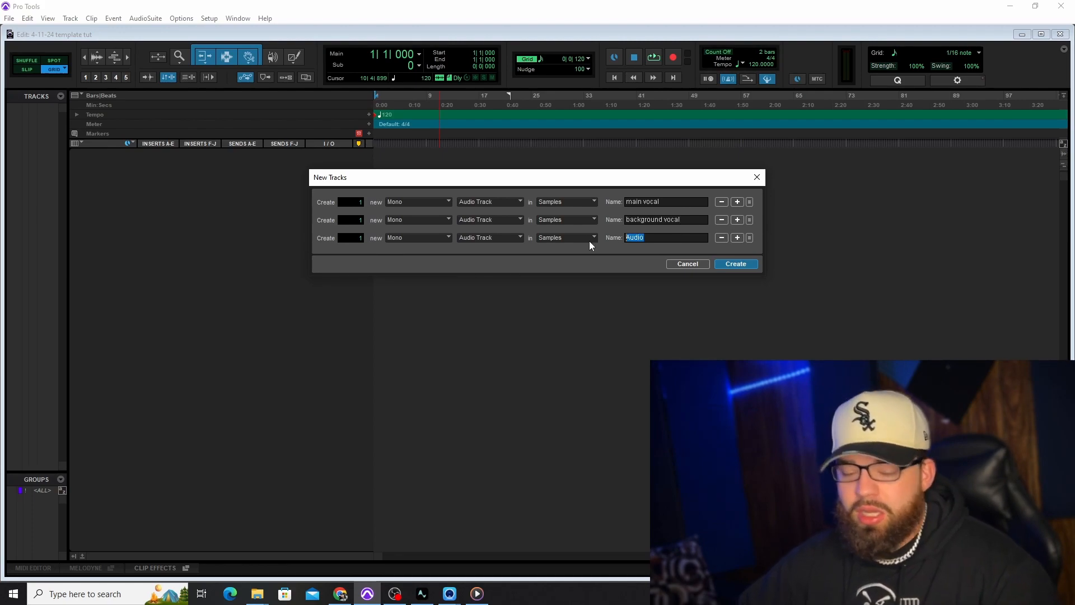
type("adlibs")
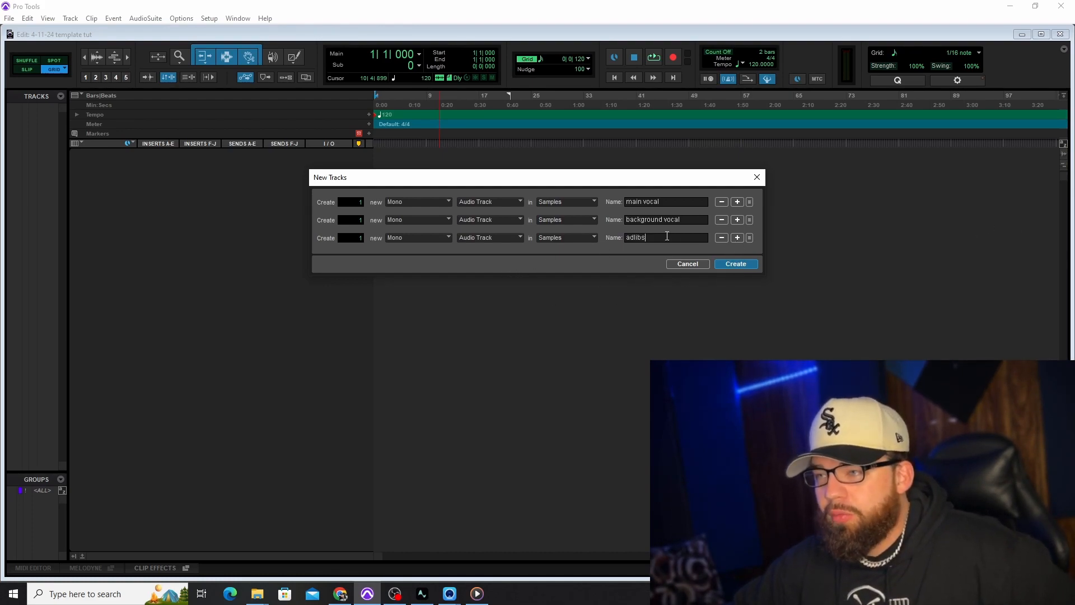
Add a stereo audio track named "Beat" to the new tracks list and move it above the main vocal track
left_click(738, 237)
left_click(422, 256)
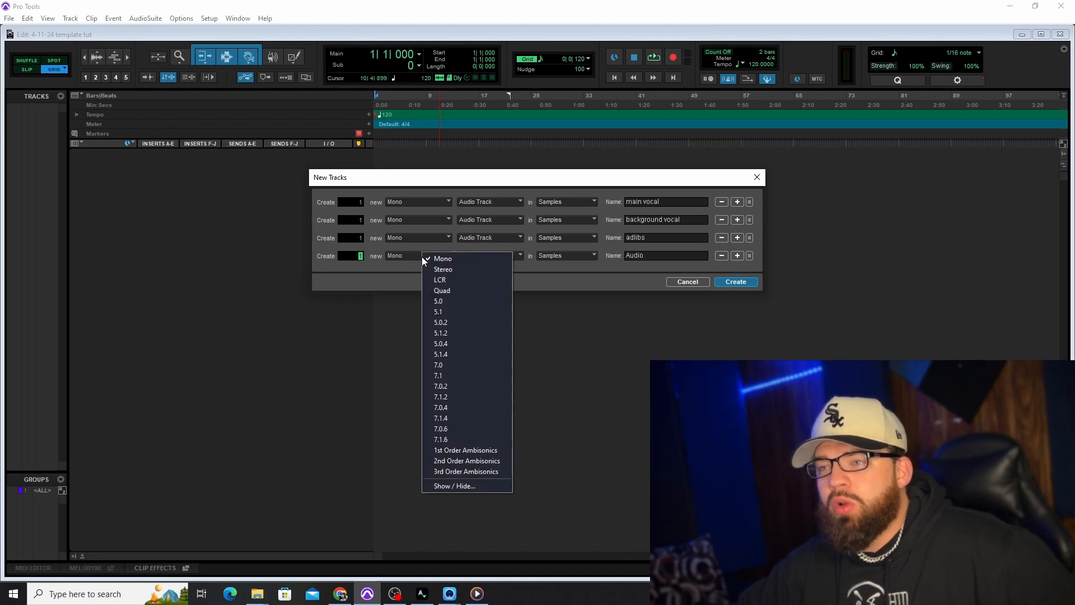
left_click(436, 269)
left_click(503, 256)
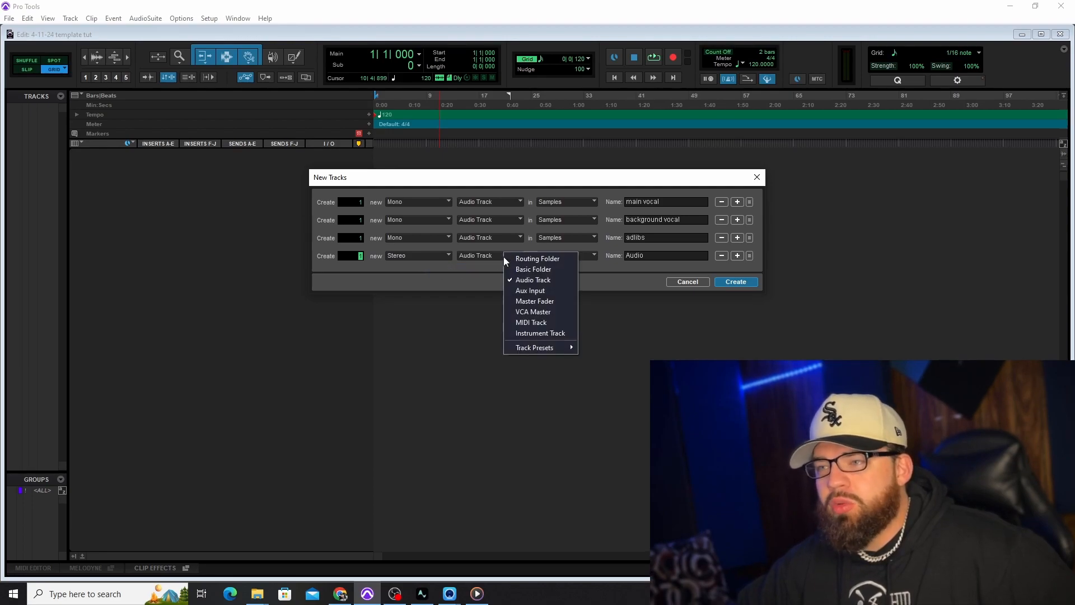
left_click(542, 280)
left_click_drag(671, 257, 609, 256)
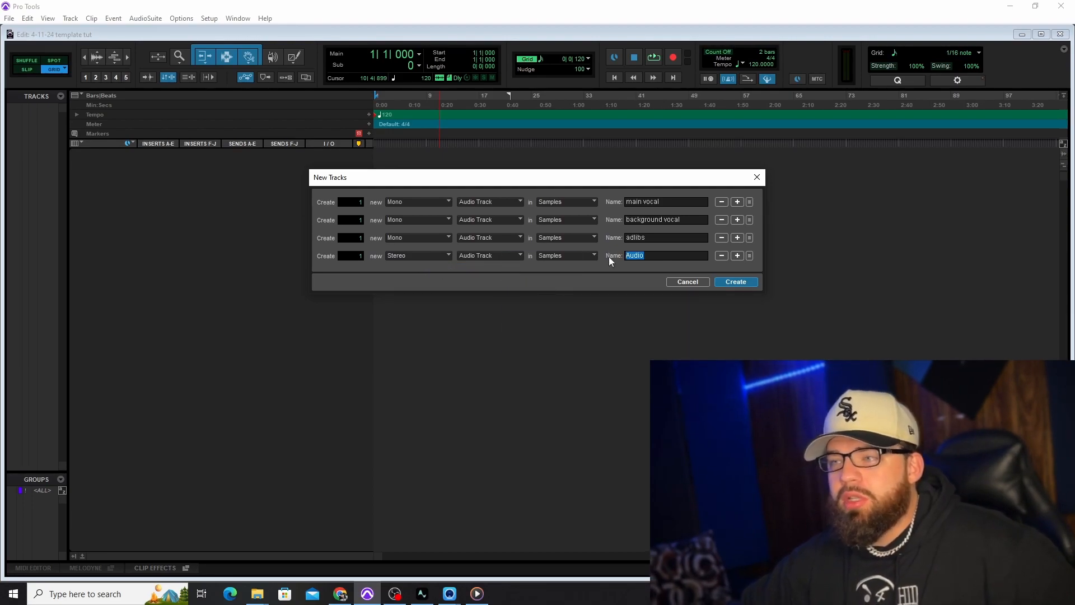
type("Beat")
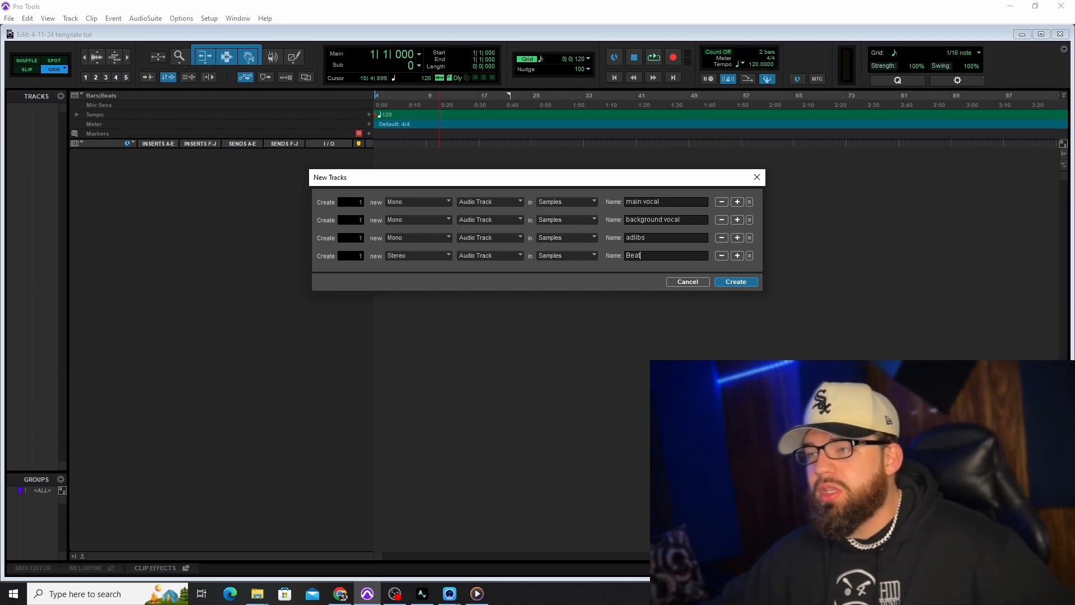
left_click_drag(750, 256, 748, 187)
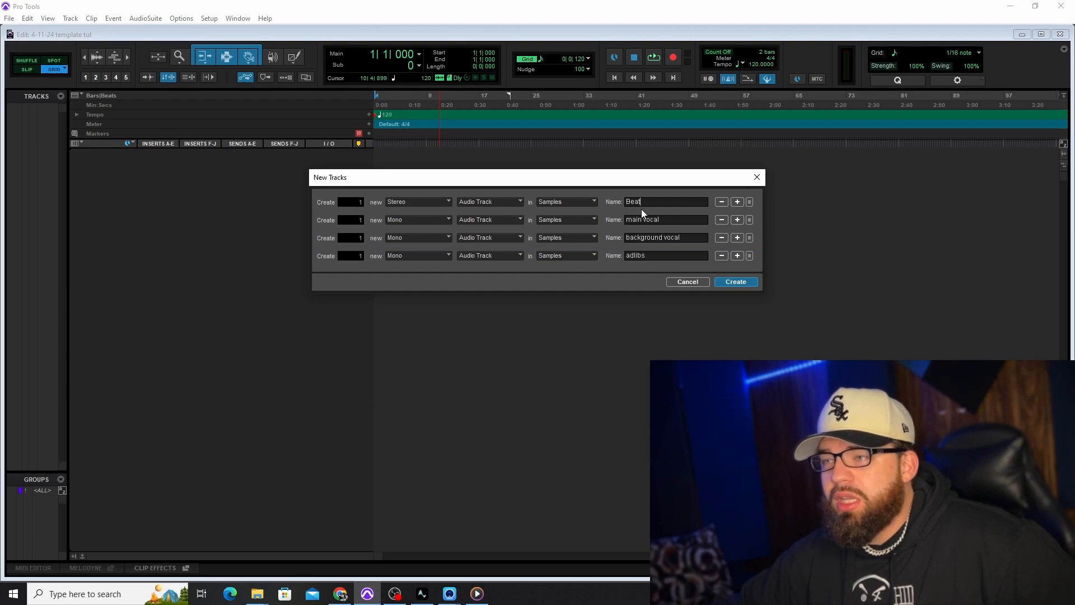
left_click(737, 256)
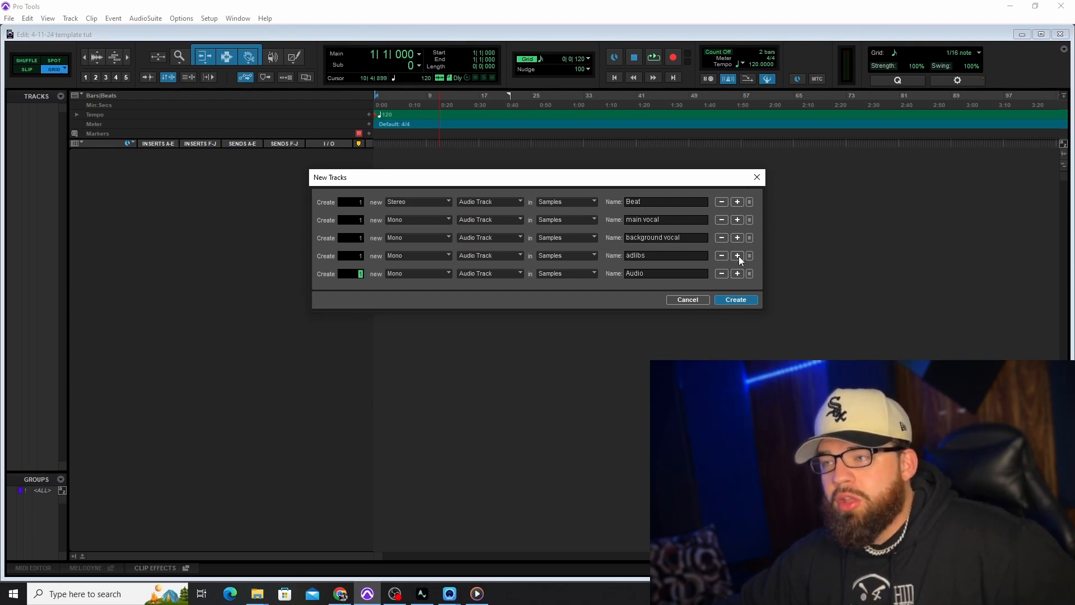
left_click(412, 275)
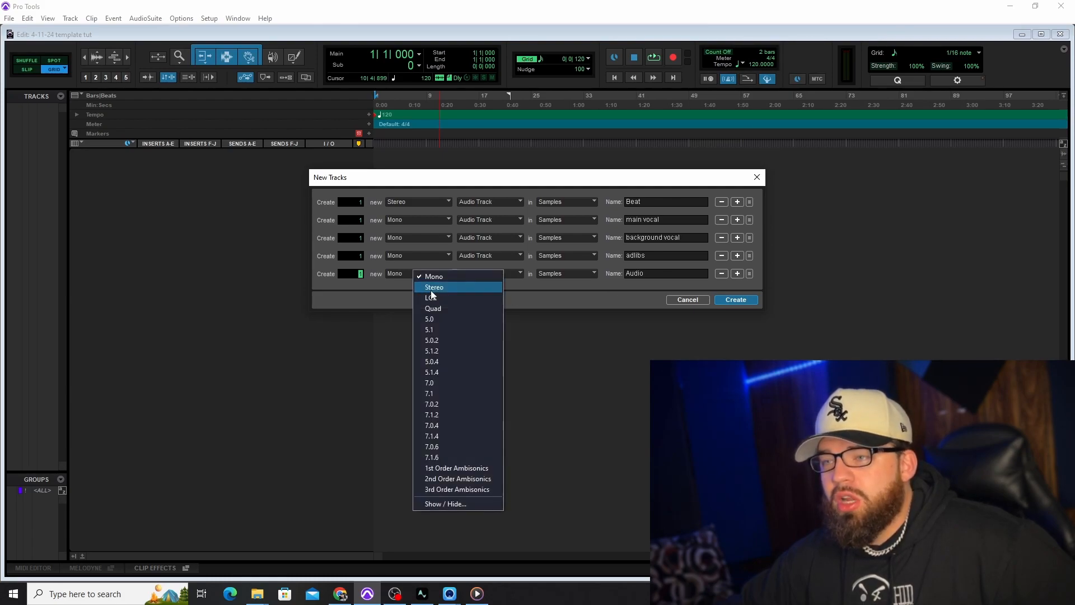
left_click(426, 287)
left_click(499, 275)
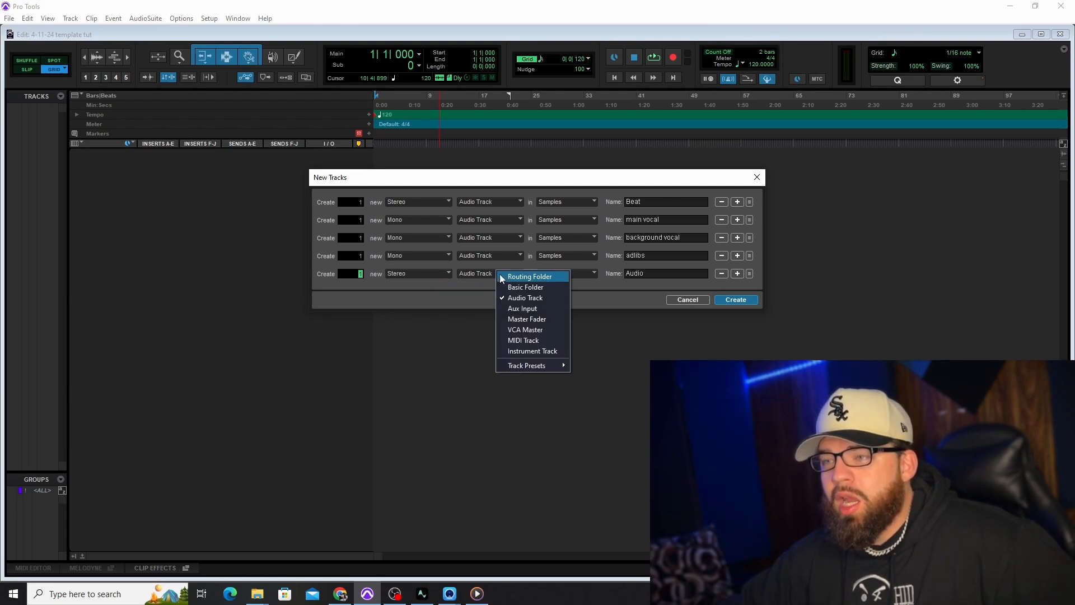
left_click(529, 308)
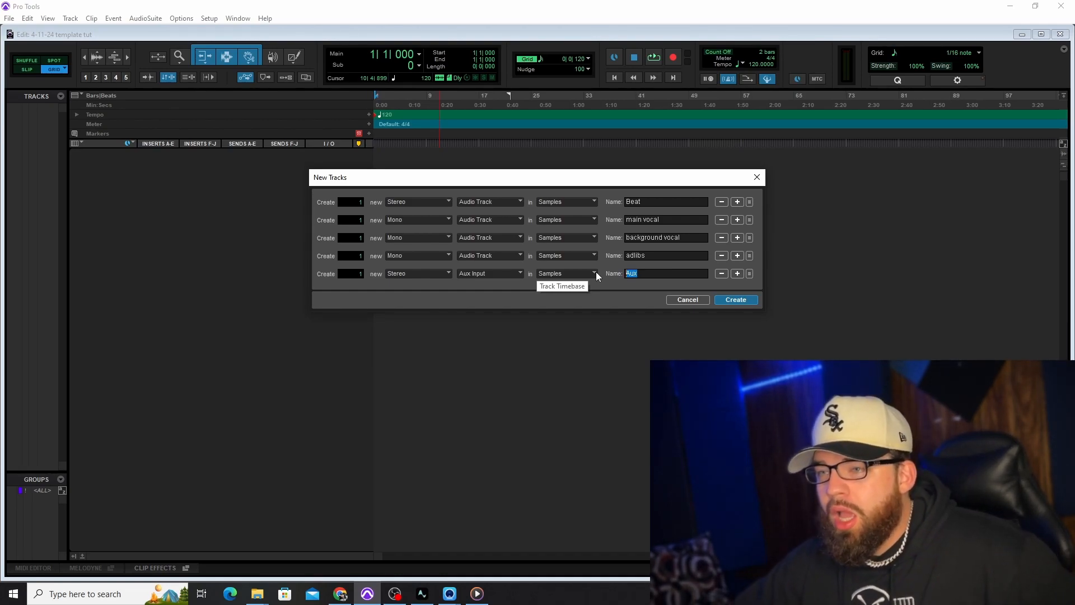
left_click(721, 274)
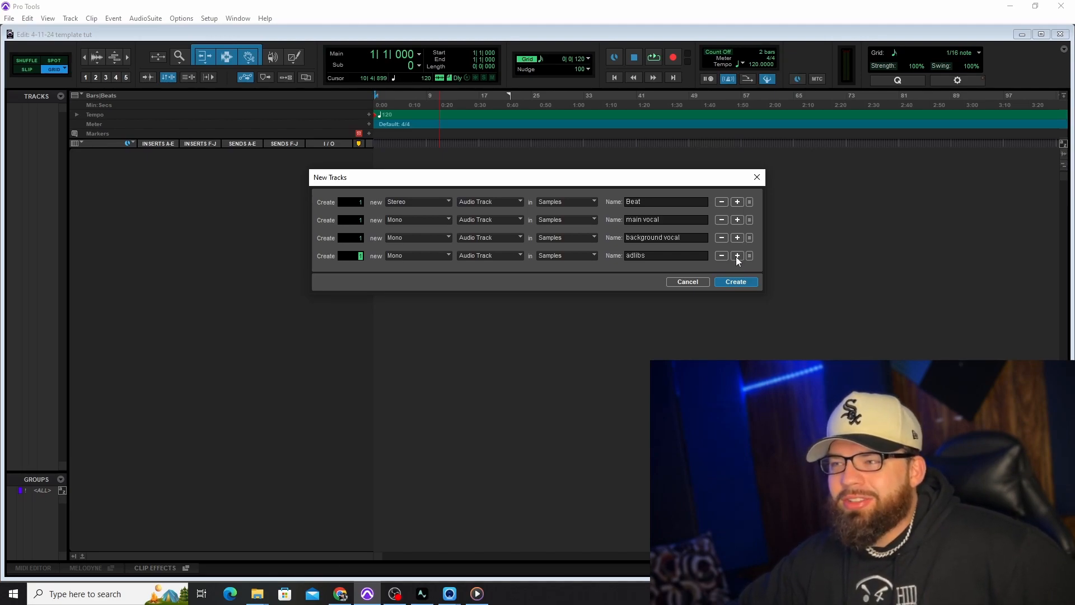
Add a stereo Master Fader below the adlibs track and create all the listed tracks in the session
left_click(737, 256)
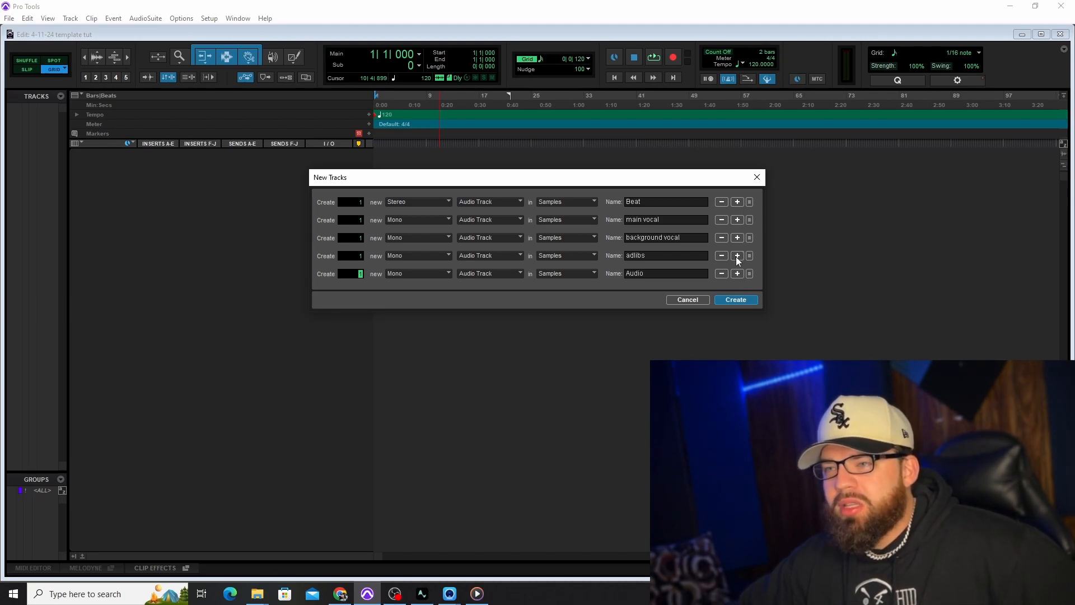
left_click(411, 274)
left_click(426, 287)
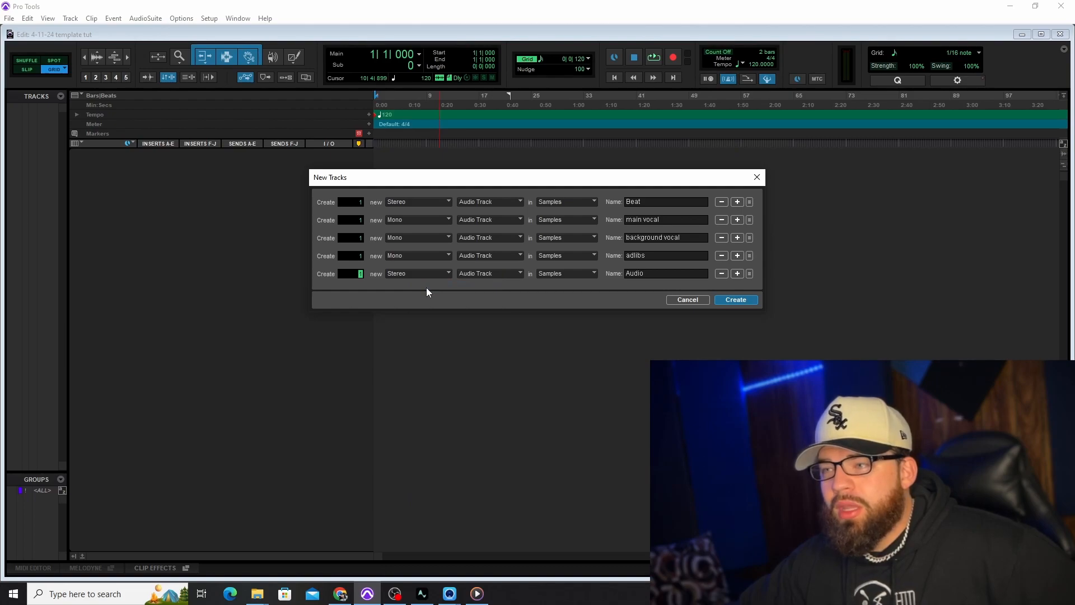
left_click(507, 274)
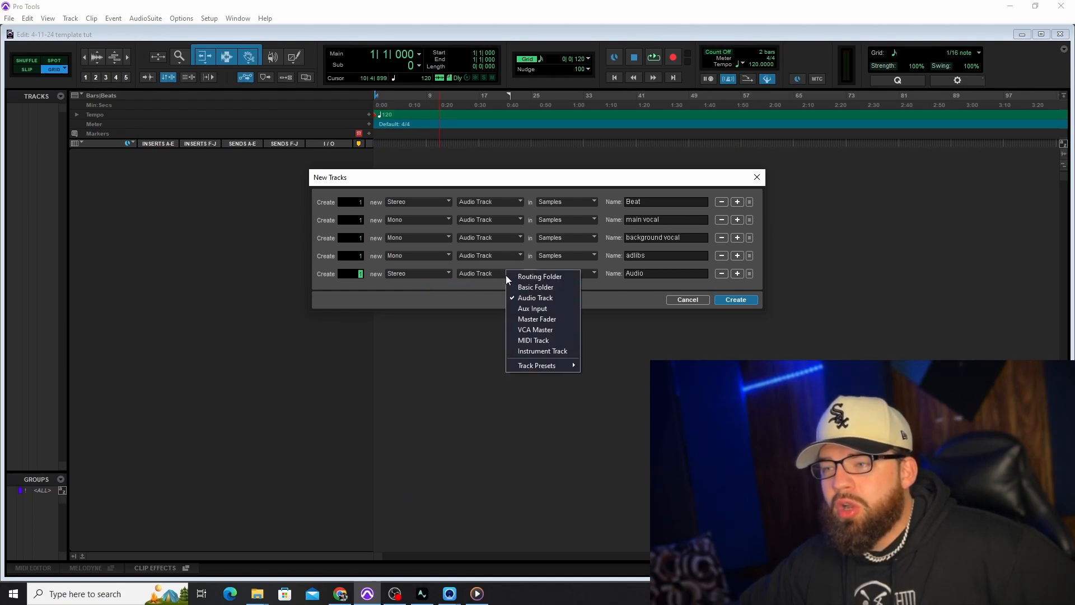
left_click(532, 316)
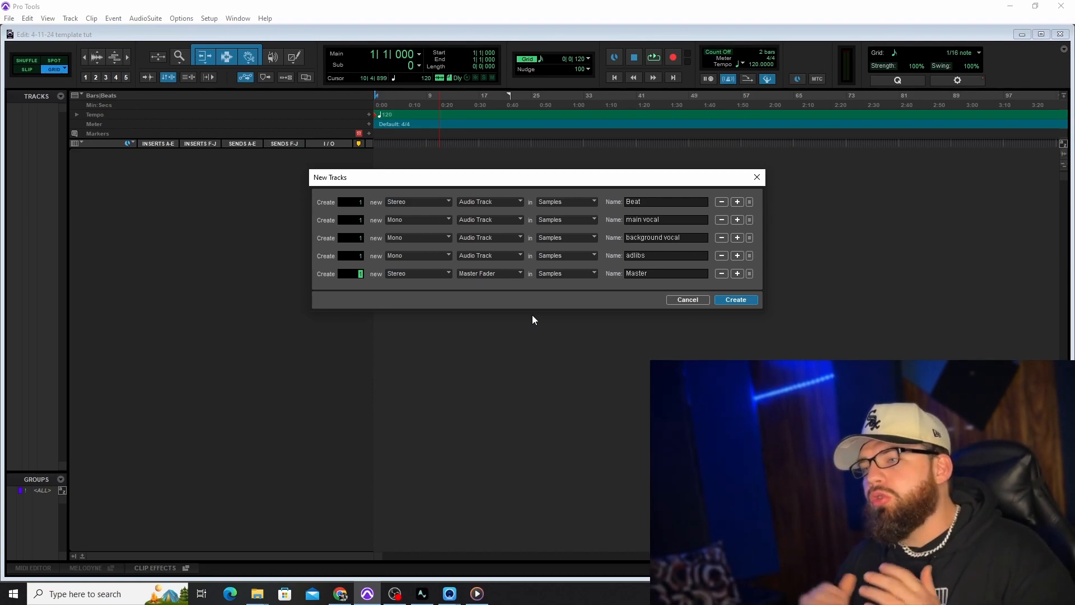
left_click(736, 300)
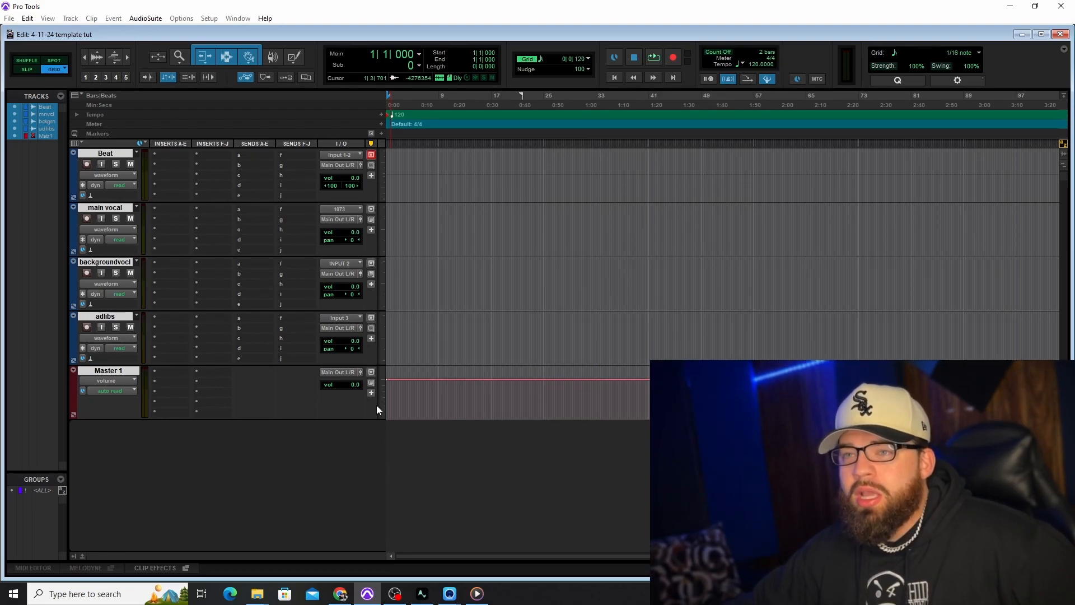
Bring the Joyner Lucas type beat MP3 from the 4-11-24 folder in File Explorer onto the Beat track at the session start
left_click(257, 594)
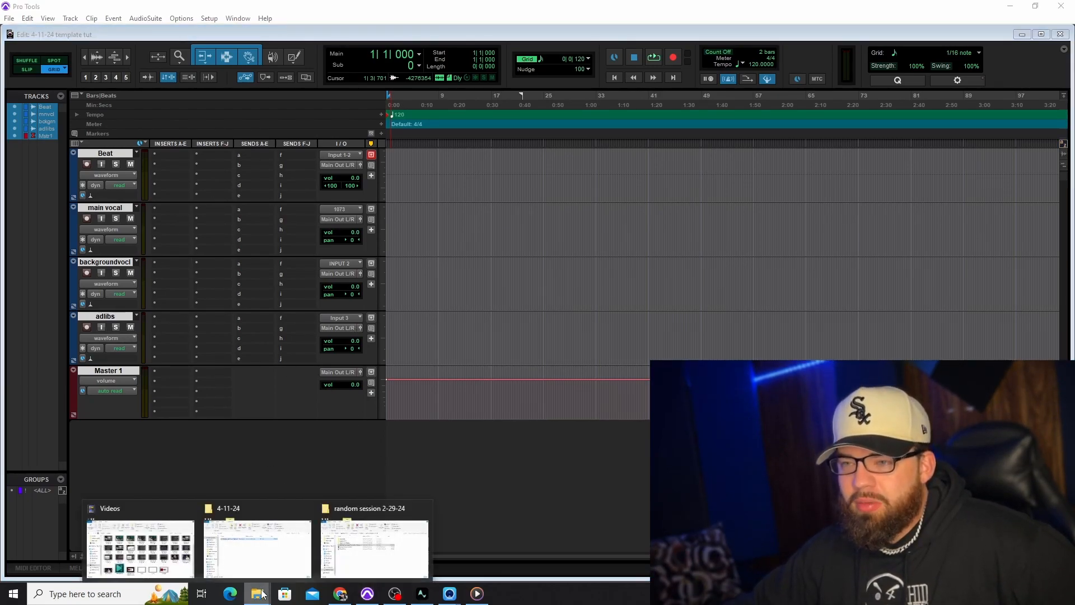
left_click(265, 554)
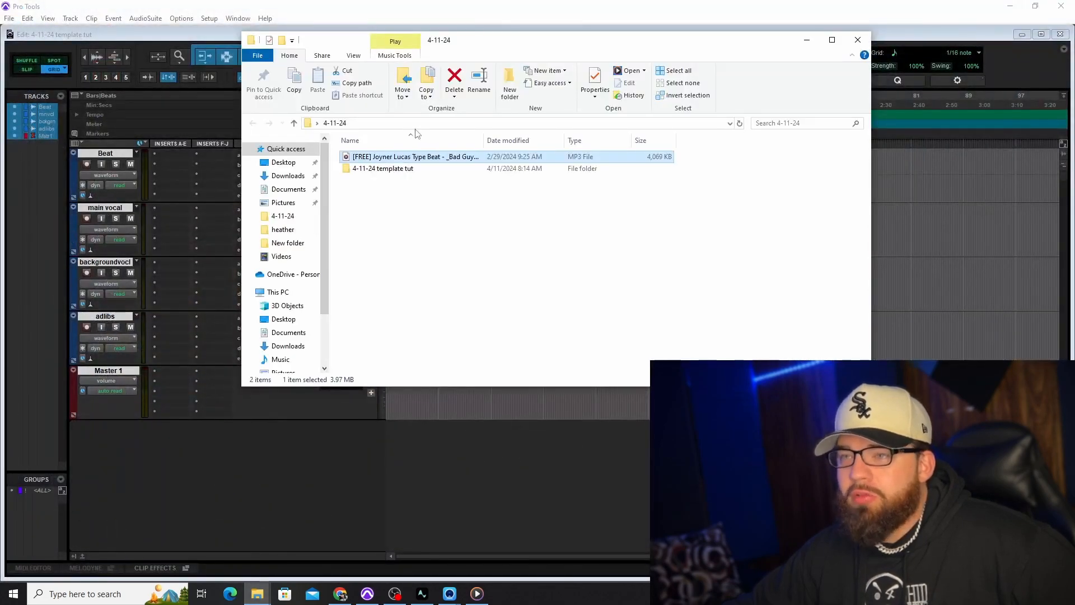
left_click_drag(653, 94, 769, 107)
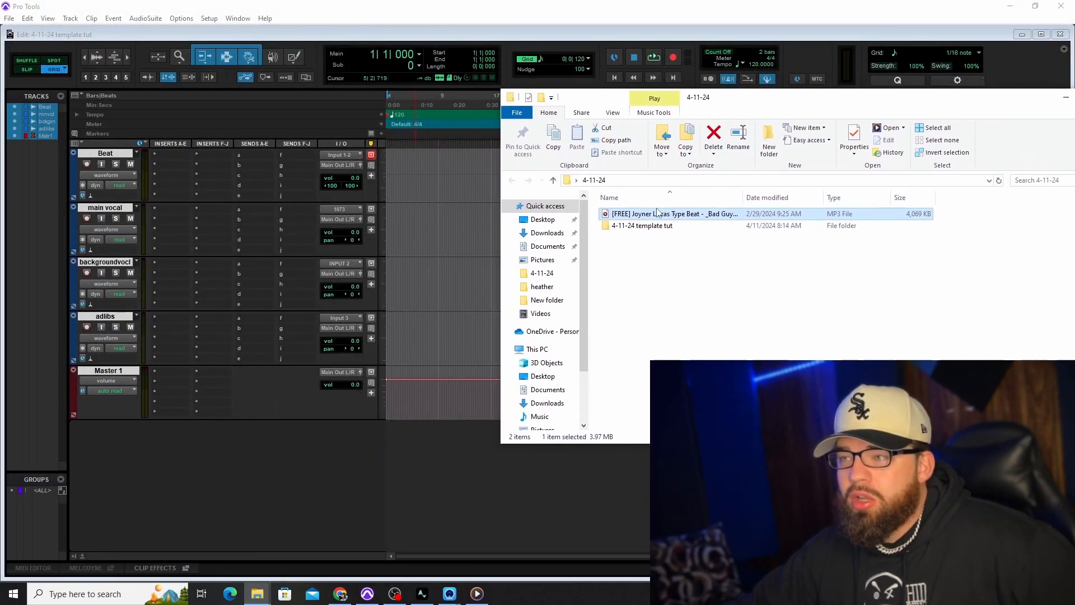
left_click_drag(439, 180, 403, 182)
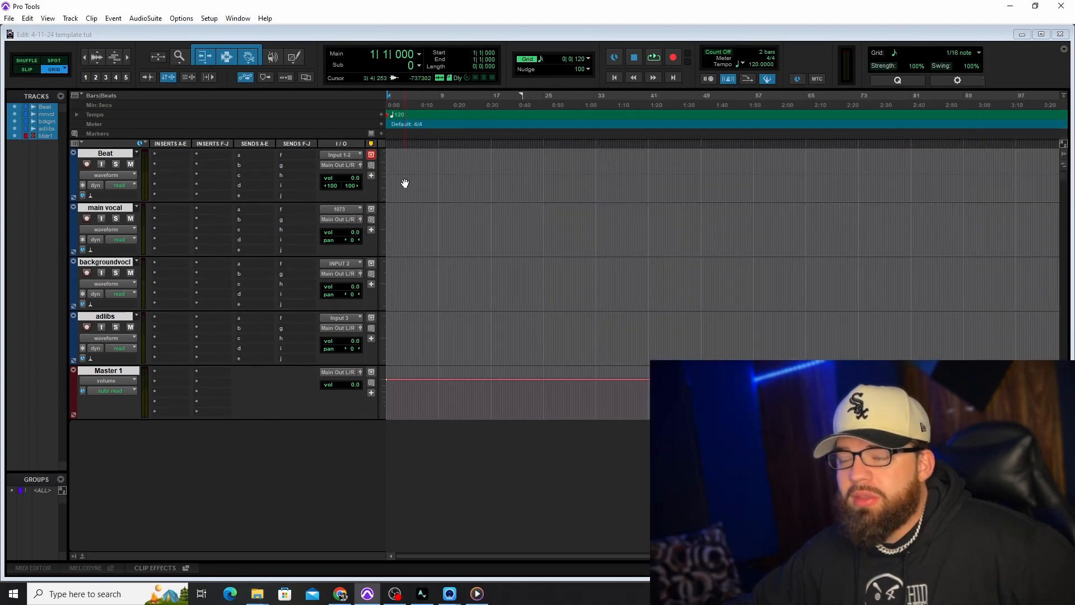
left_click_drag(527, 202, 432, 185)
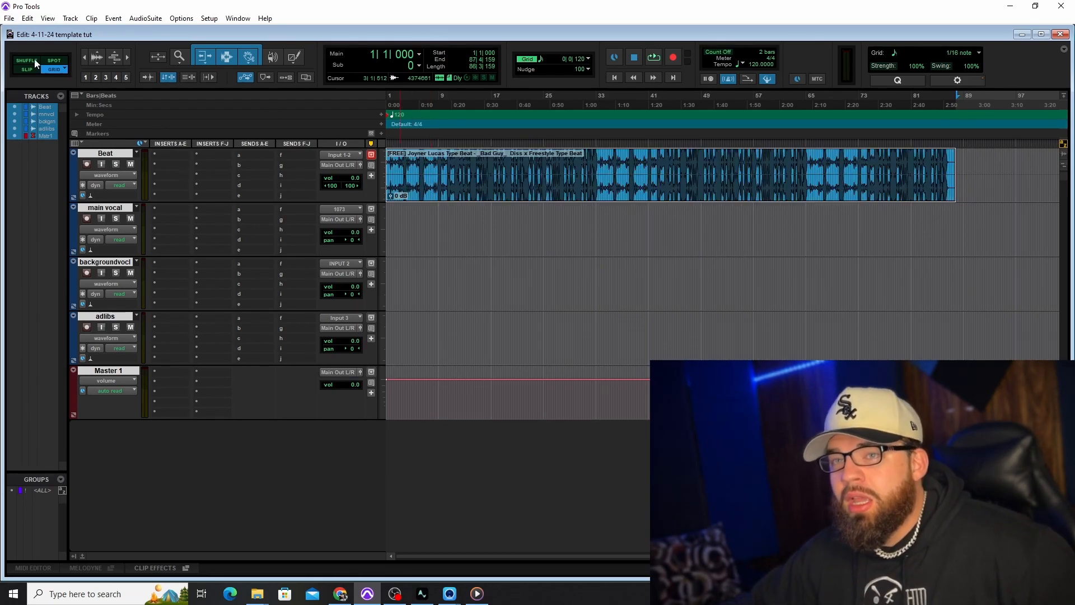
Start an audio import and add the Joyner Lucas type beat MP3 from the desktop's 4-11-24 folder to the import list
left_click(10, 19)
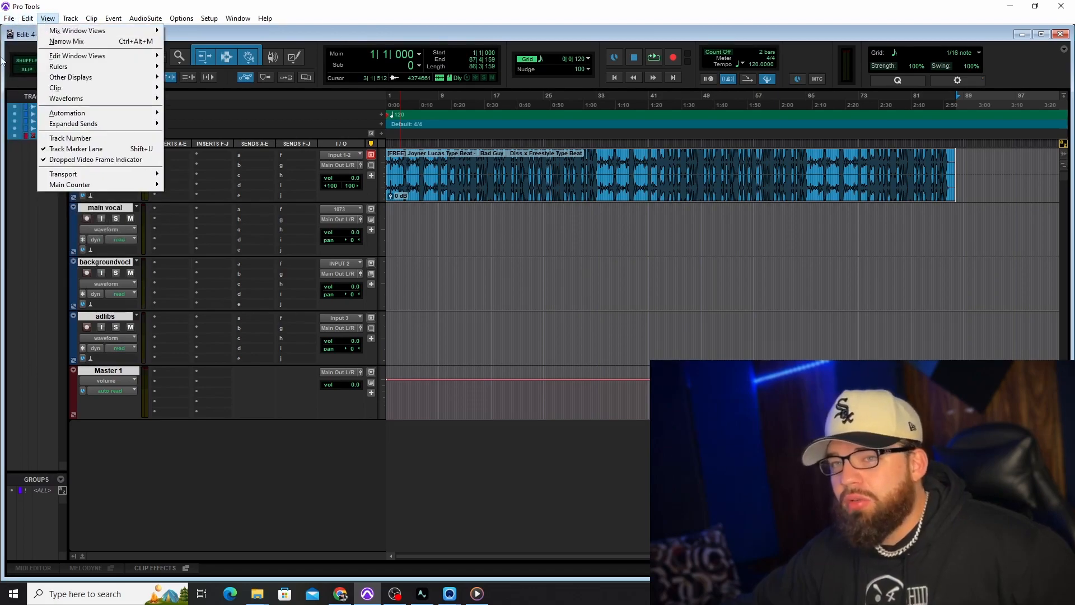
mouse_move(28, 181)
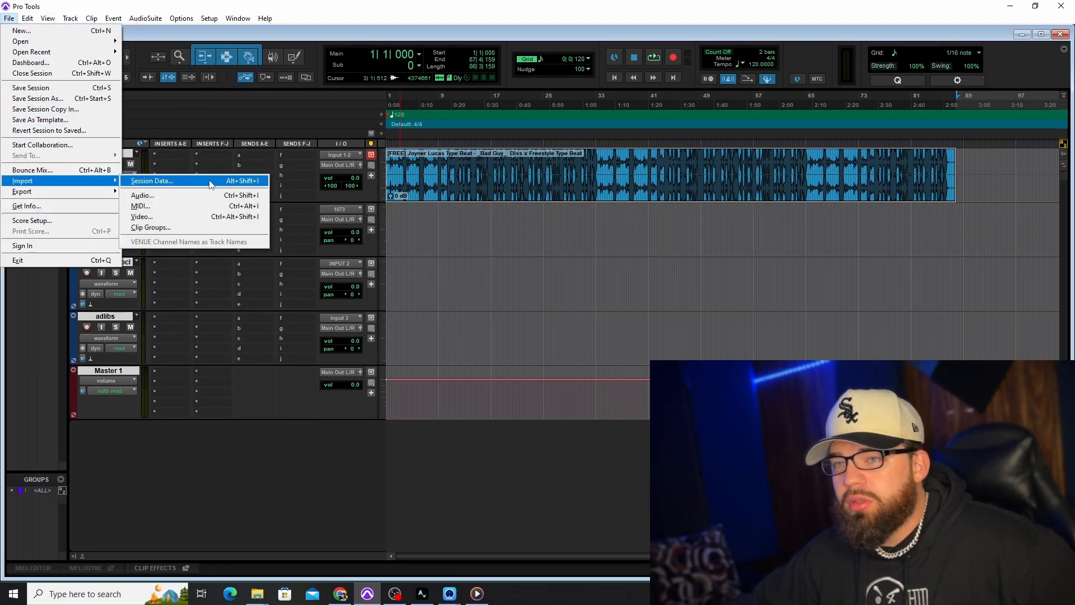
left_click(179, 194)
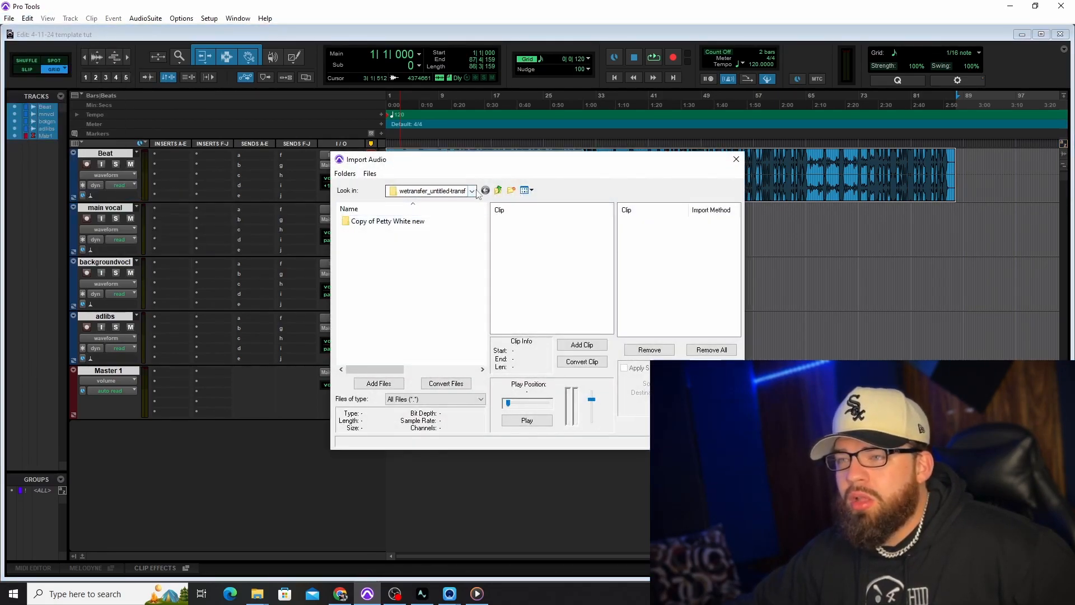
left_click(472, 191)
left_click(428, 266)
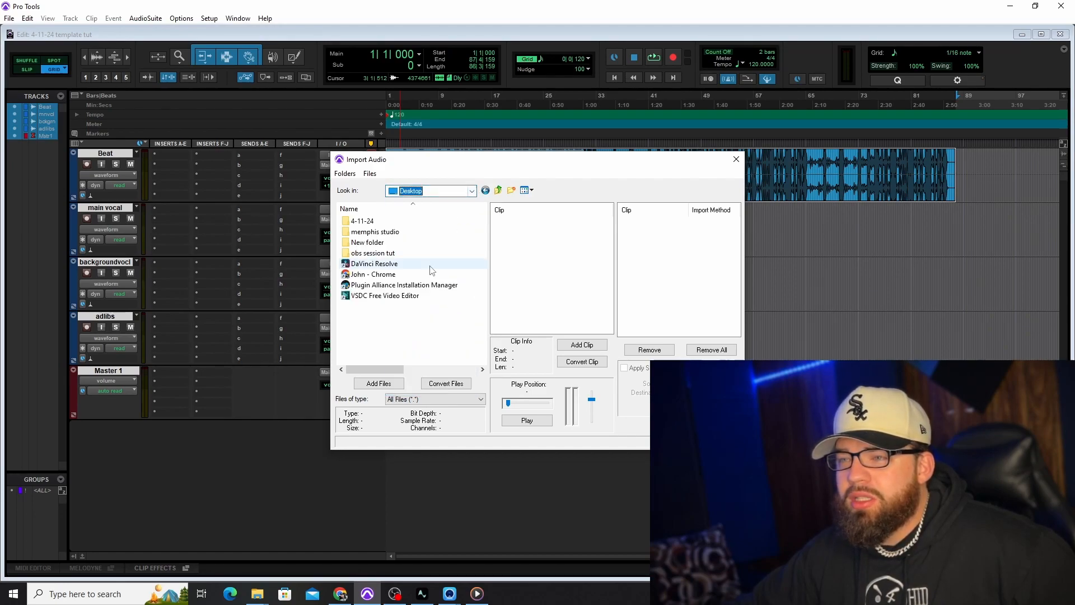
double_click(386, 221)
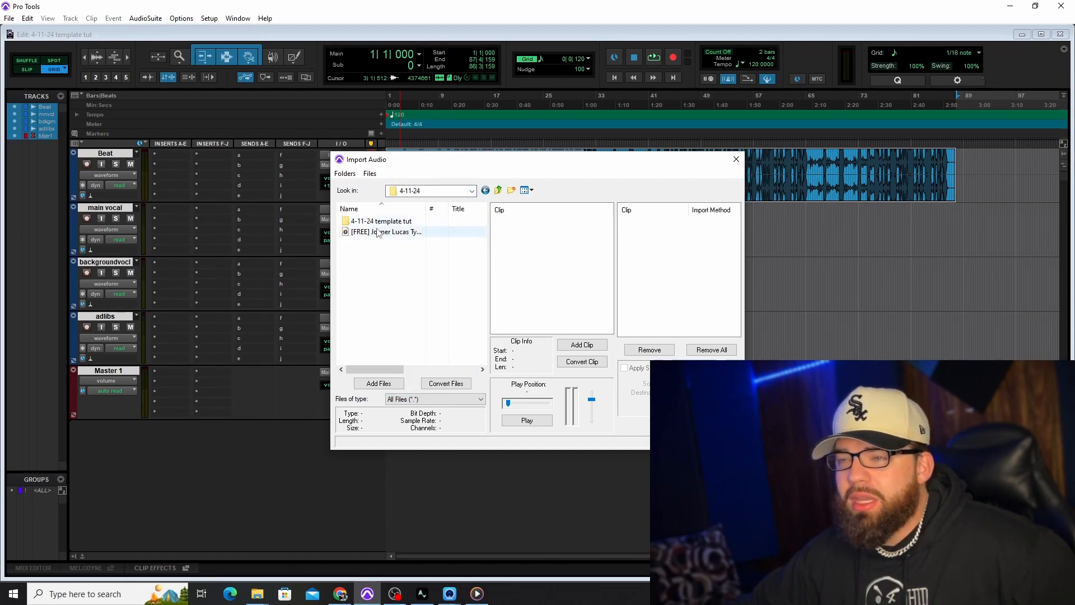
double_click(379, 232)
Import the listed beat into the session's Audio Files folder and place it on a new track
left_click(677, 428)
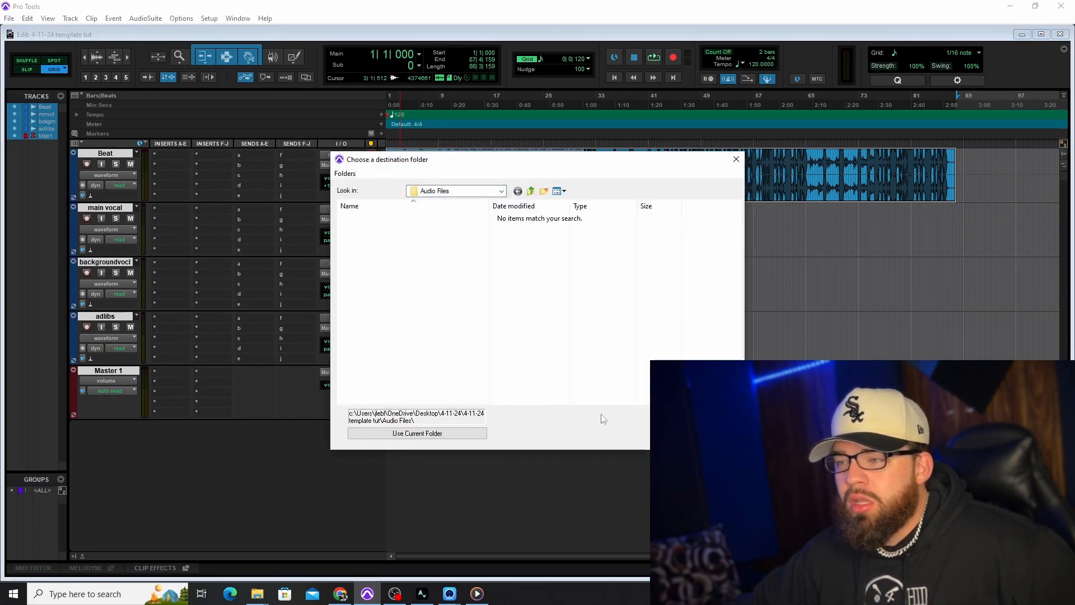
left_click(417, 433)
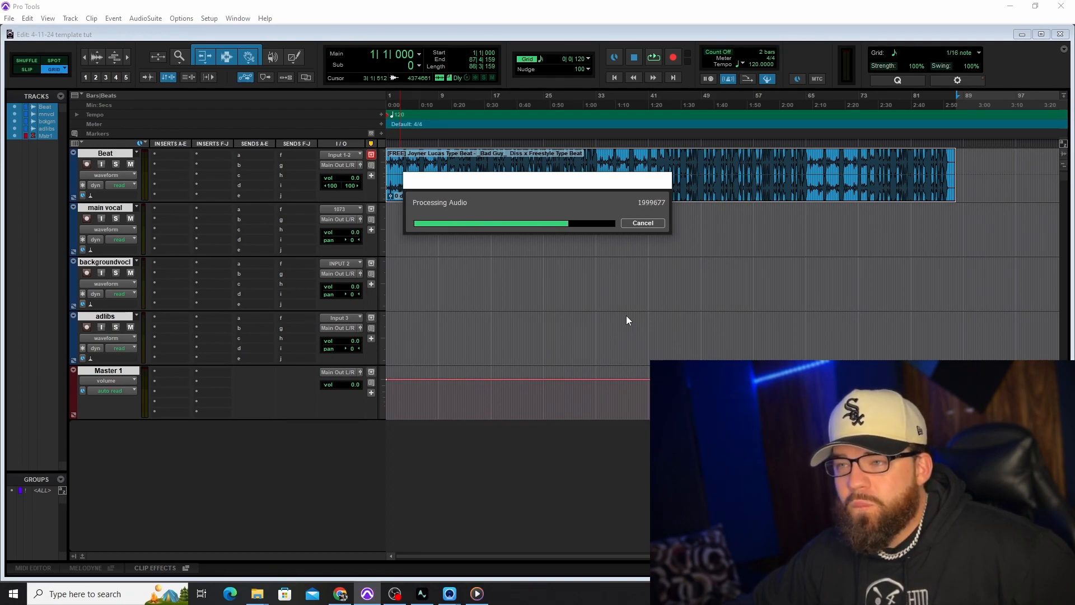
left_click(590, 252)
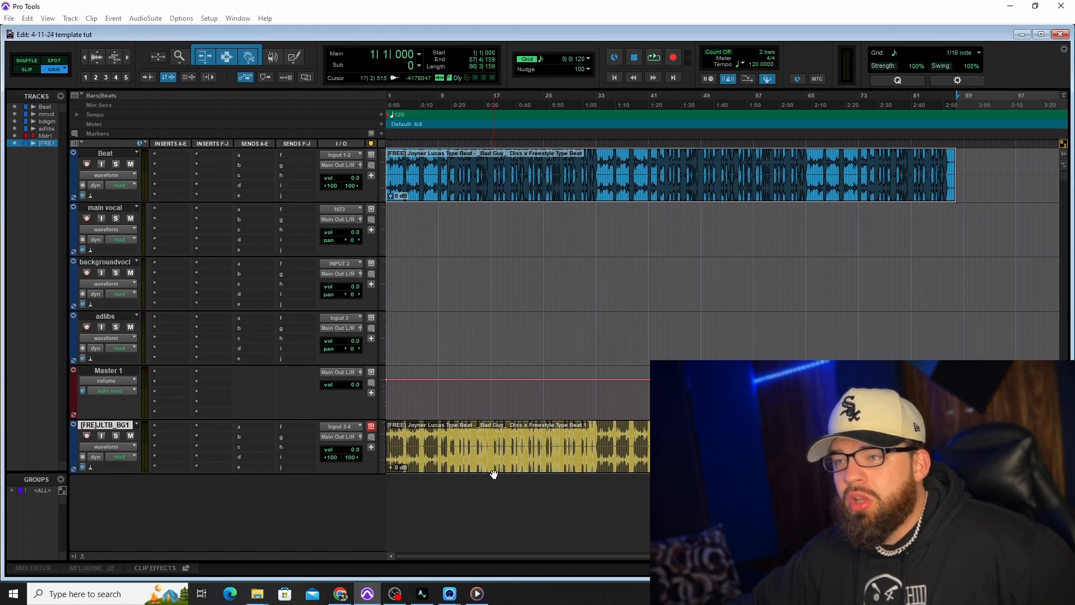
Move the newly imported beat track directly below the Beat track
left_click(493, 473)
left_click_drag(97, 426, 89, 220)
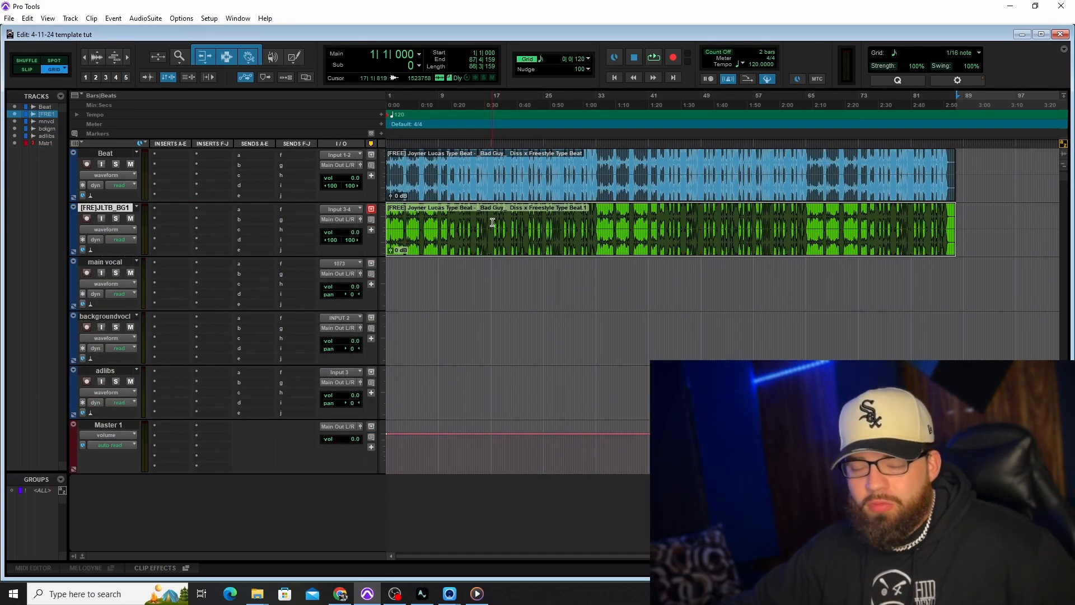
key("t")
key("t")
key("t")
key("t")
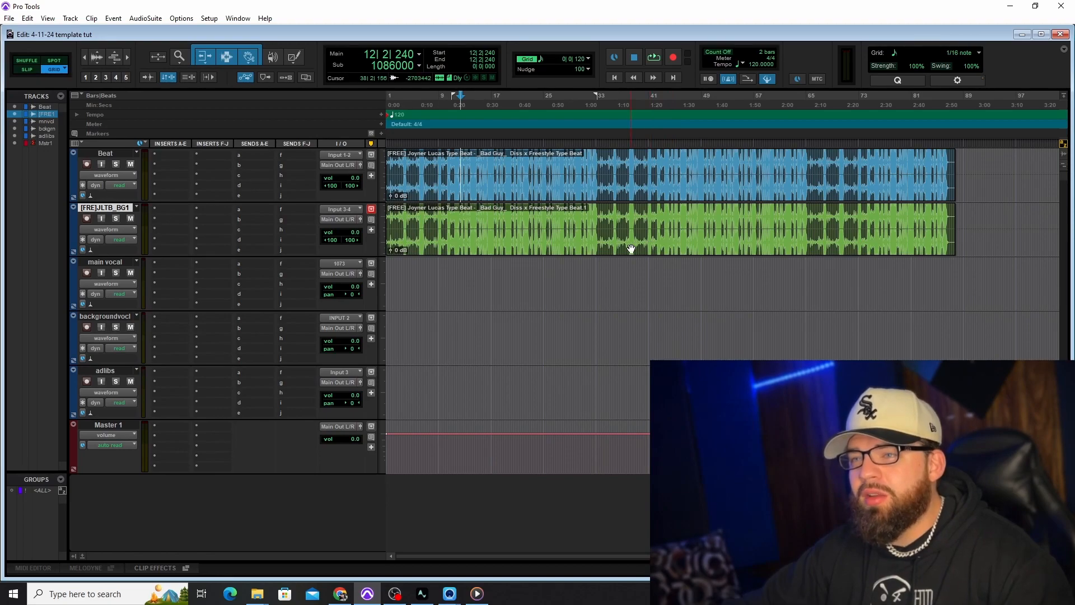
Delete the duplicate imported beat track below the Beat track, including its active clip
left_click(583, 240)
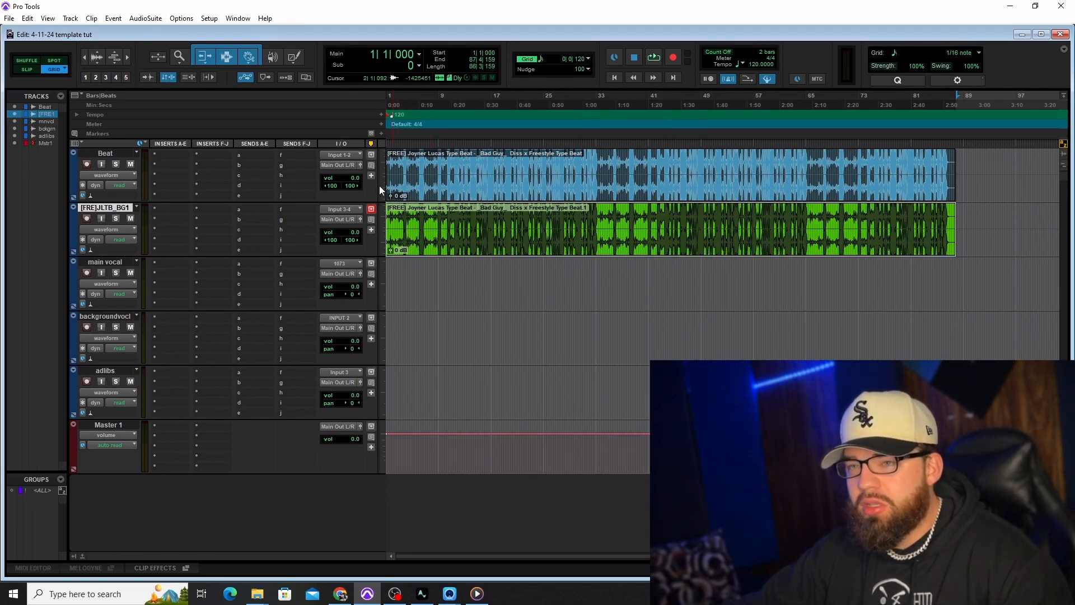
right_click(104, 215)
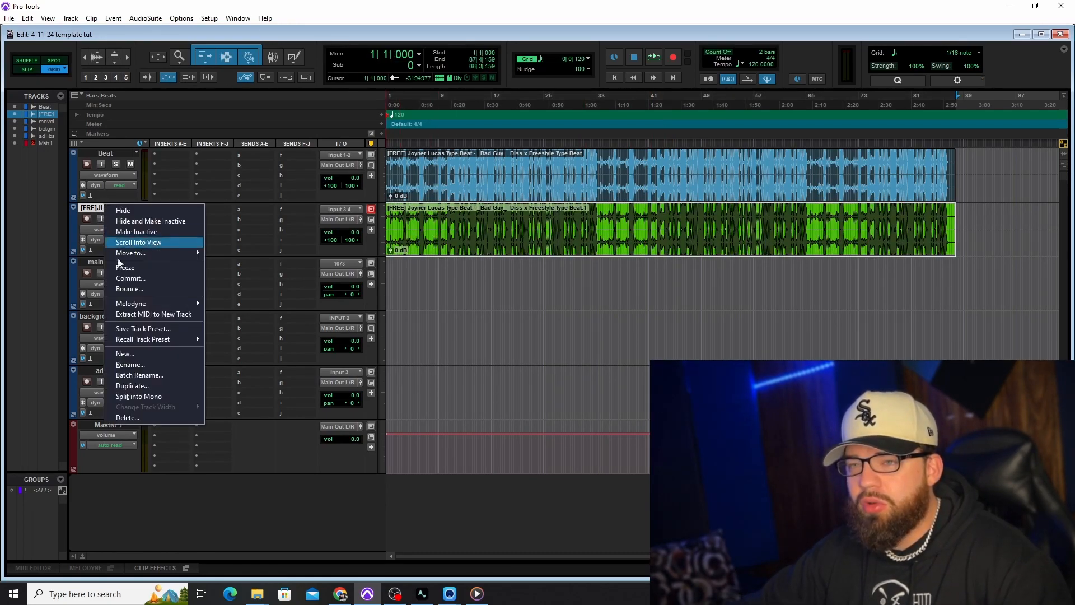
left_click(137, 417)
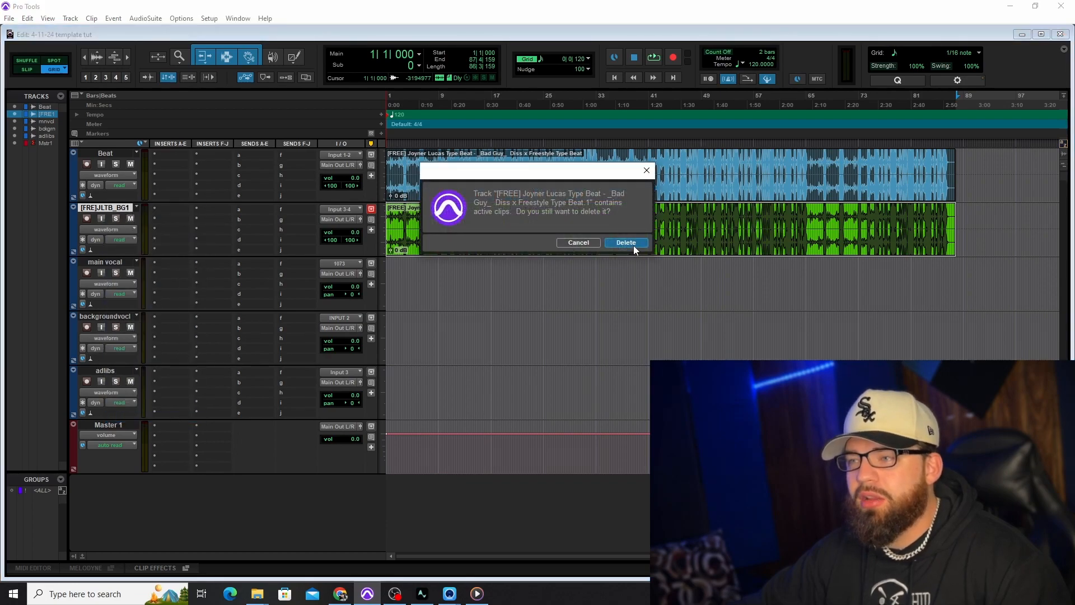
left_click(633, 244)
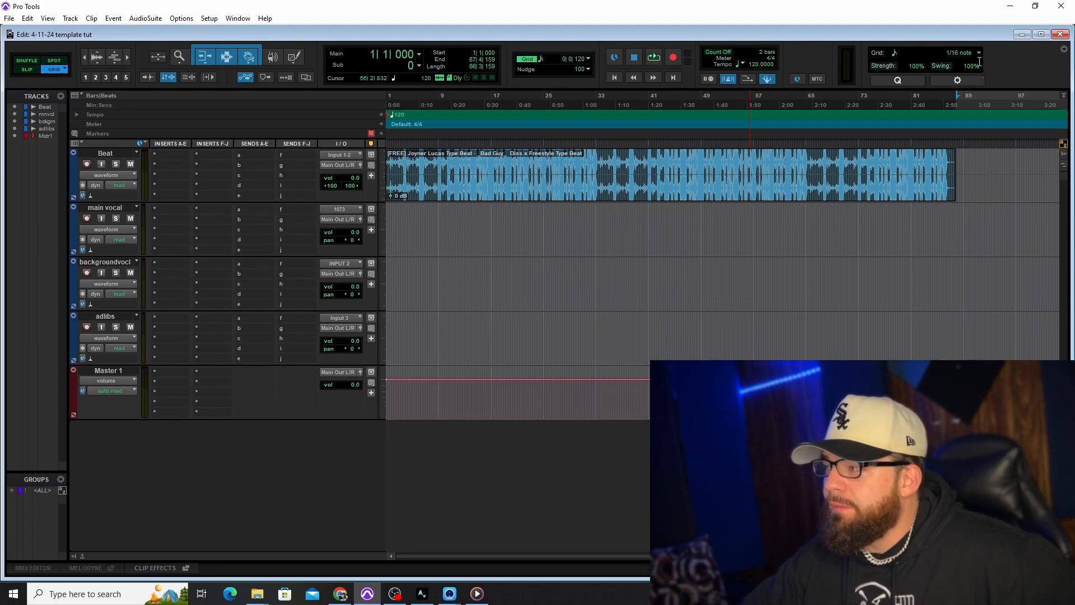
Review which controls are enabled in the Edit window's toolbar display options, leaving them as they are
left_click(1063, 49)
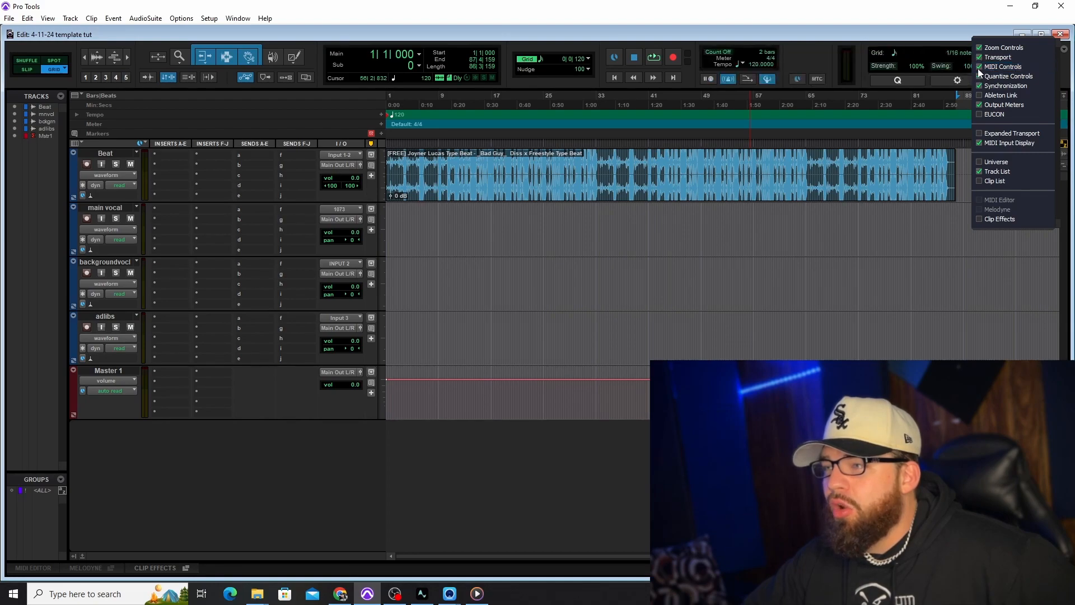
left_click(1065, 64)
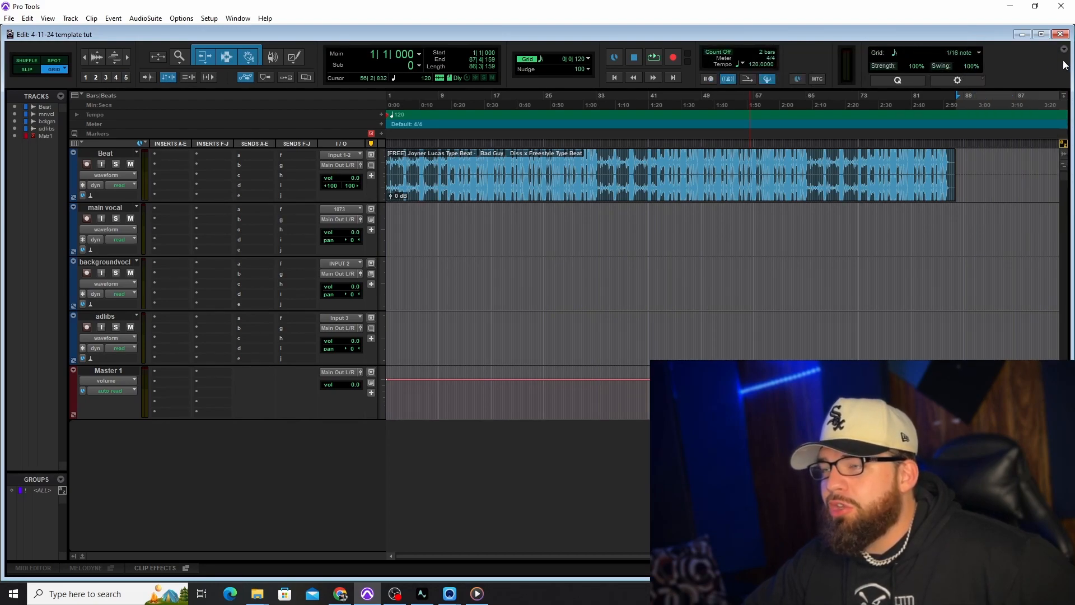
Try the Auto-Key 2 plug-in in the Beat track's first insert slot and remove it again
left_click(564, 194)
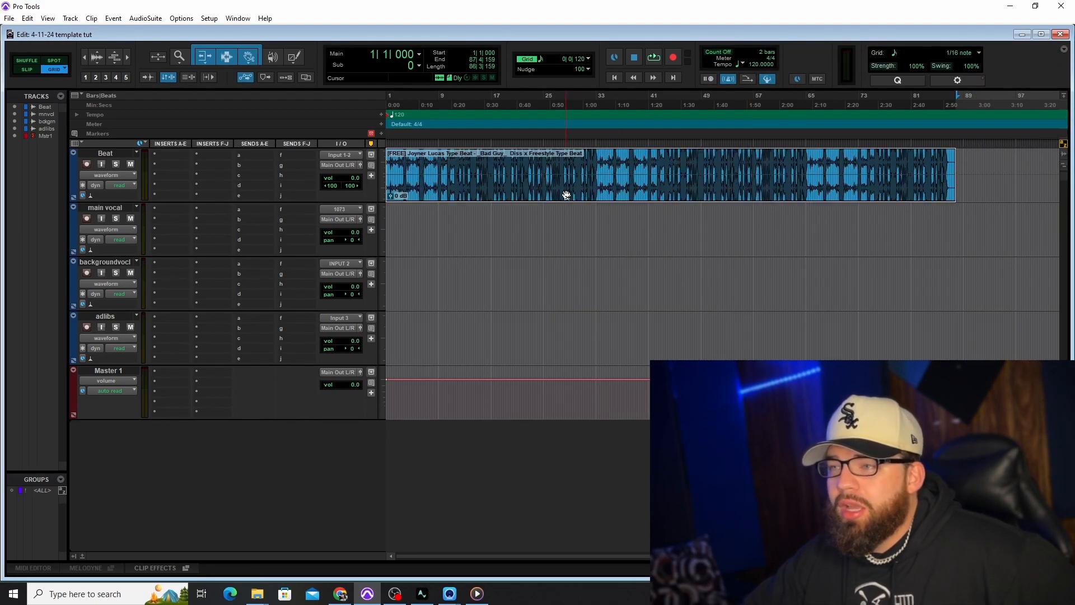
left_click(175, 156)
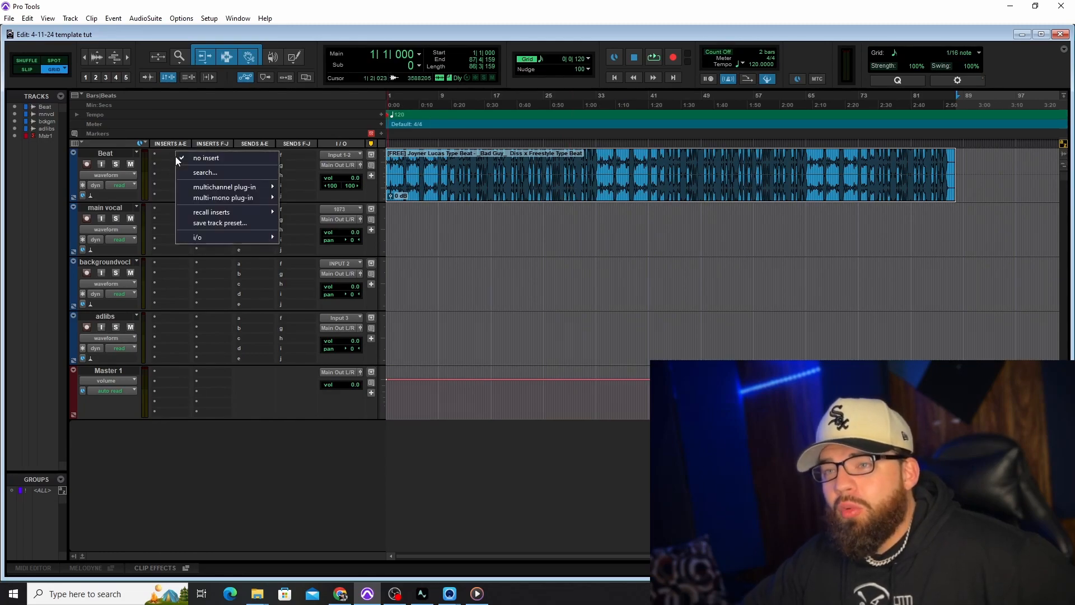
mouse_move(249, 190)
mouse_move(318, 348)
left_click(432, 354)
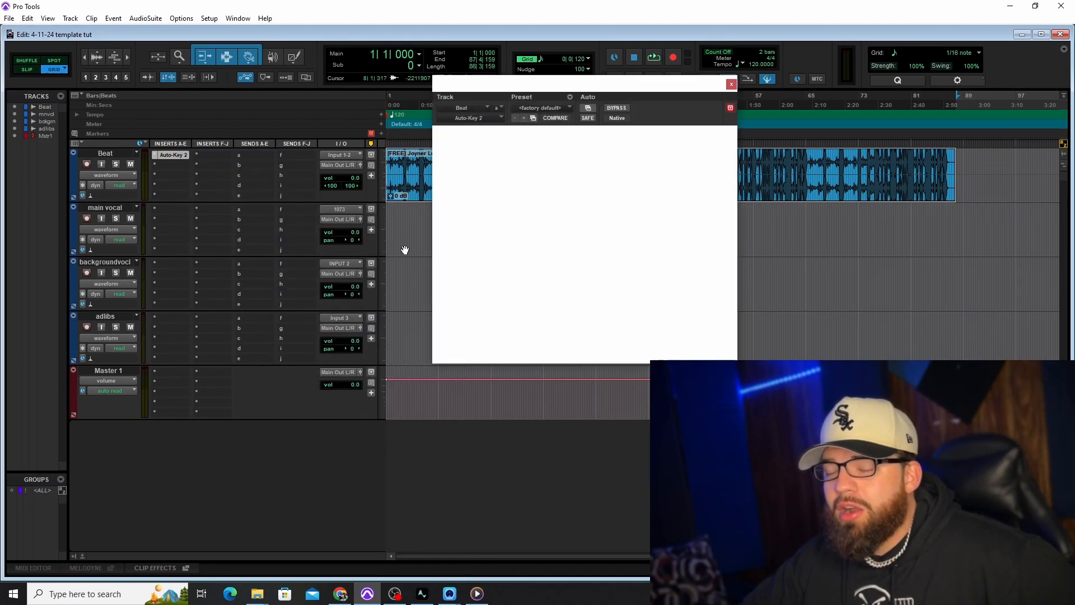
left_click(730, 86)
left_click(154, 157)
left_click(167, 159)
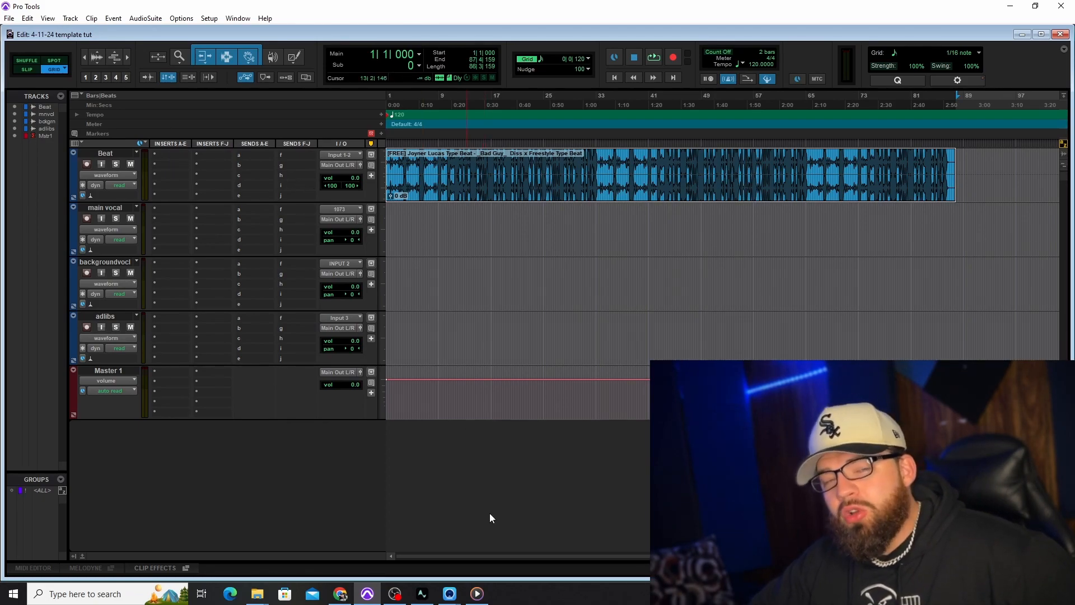
Switch to Tunebat's Song Key & BPM Finder in Chrome and load the beat MP3 from the desktop's 4-11-24 folder for analysis
left_click(340, 593)
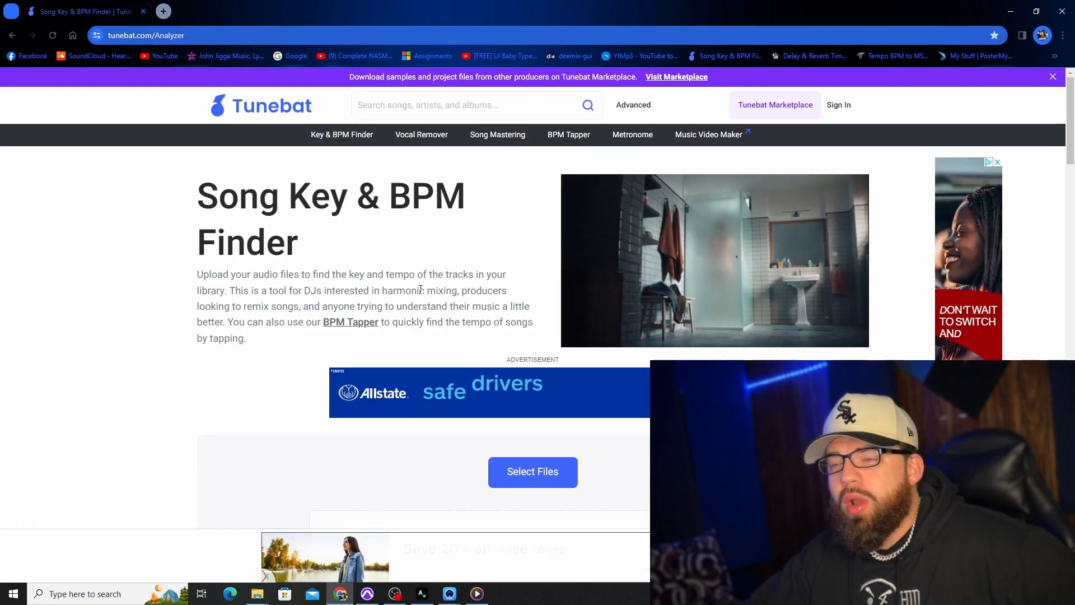
scroll(420, 289, "down", 1)
scroll(417, 291, "down", 3)
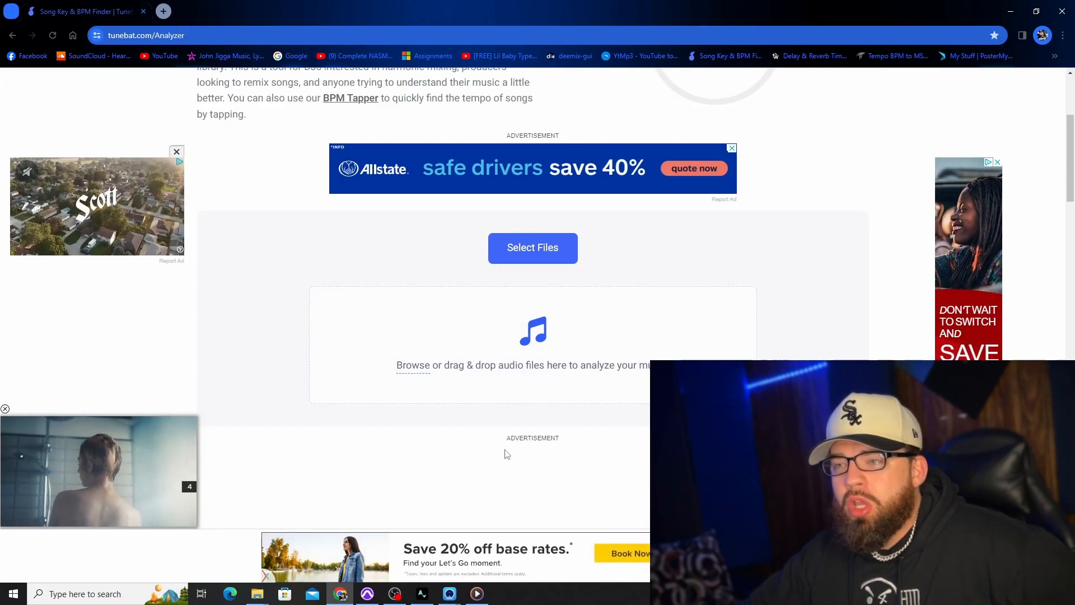
left_click(532, 247)
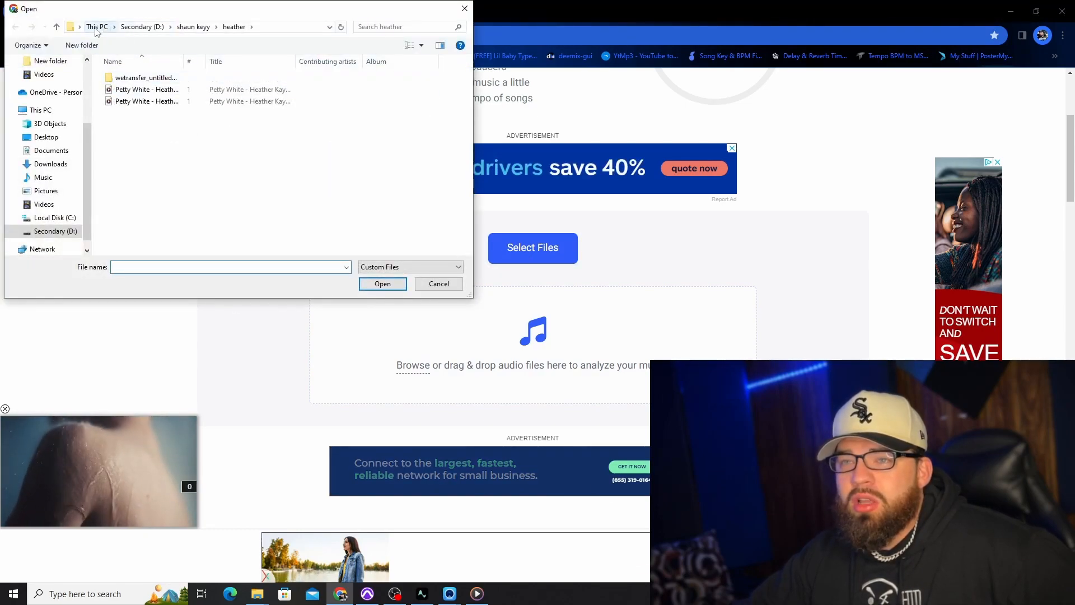
left_click(47, 137)
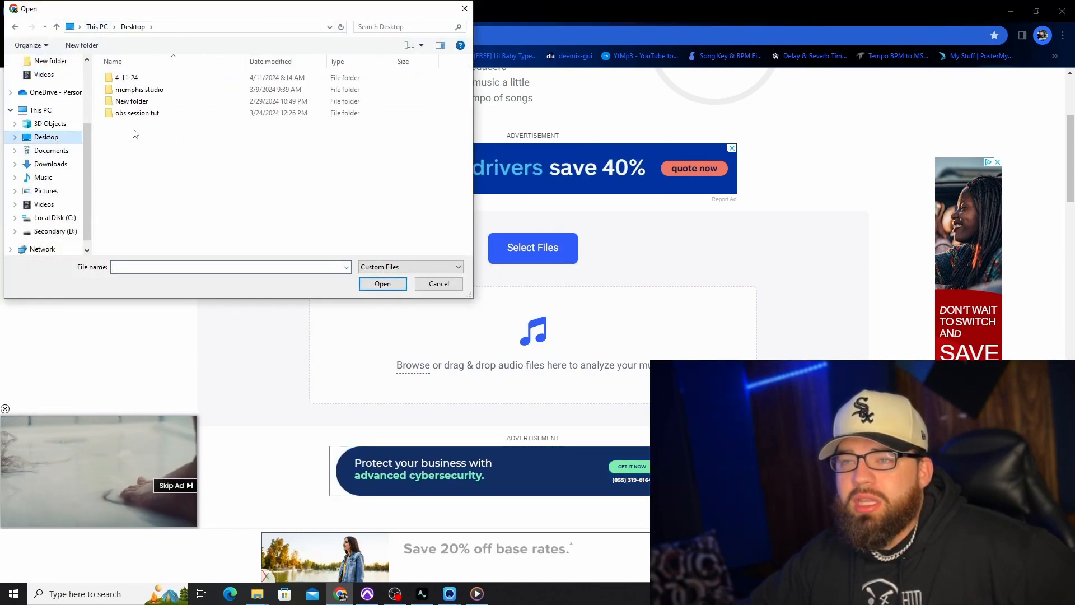
double_click(126, 77)
double_click(140, 89)
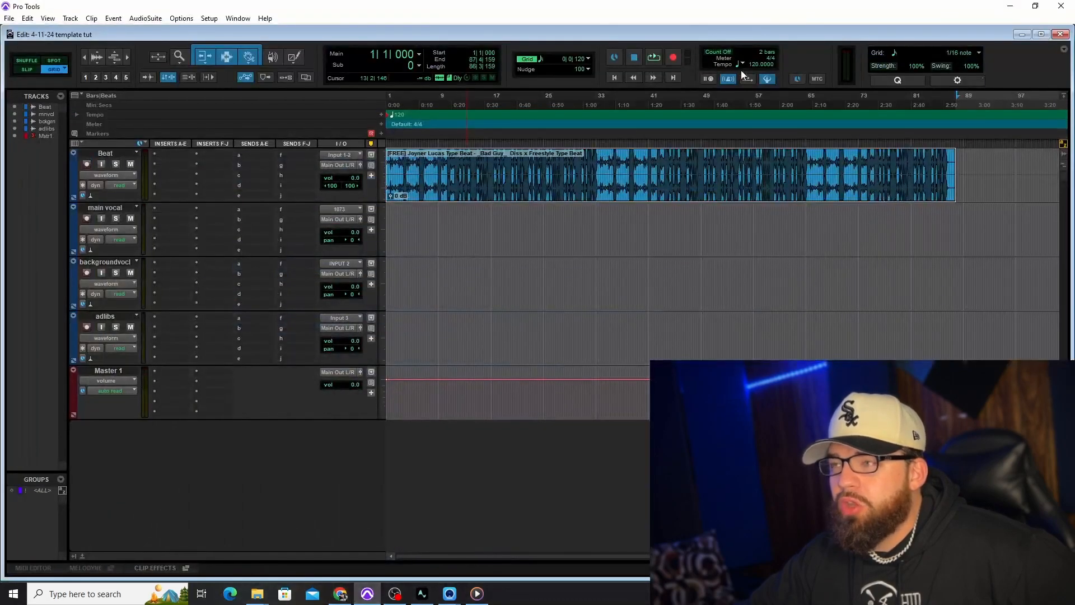
Set the session tempo to 91 BPM
type("91")
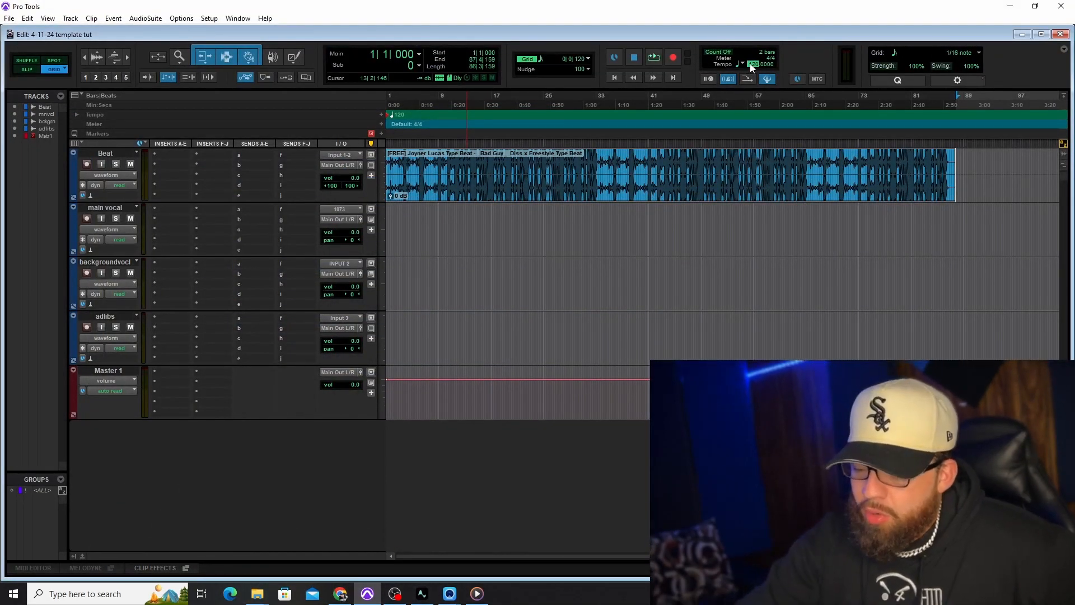
key("Return")
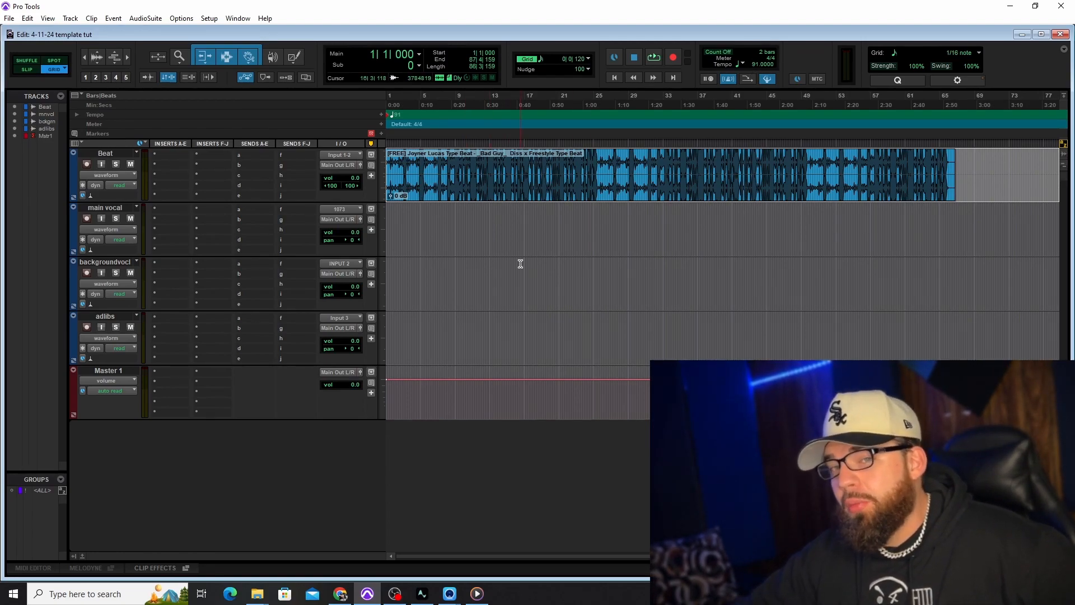
Examine how the beat's transients line up with the grid around bars 15 and 16
left_click(507, 215)
key("t")
key("t")
key("t")
key("t")
key("t")
key("t")
key("t")
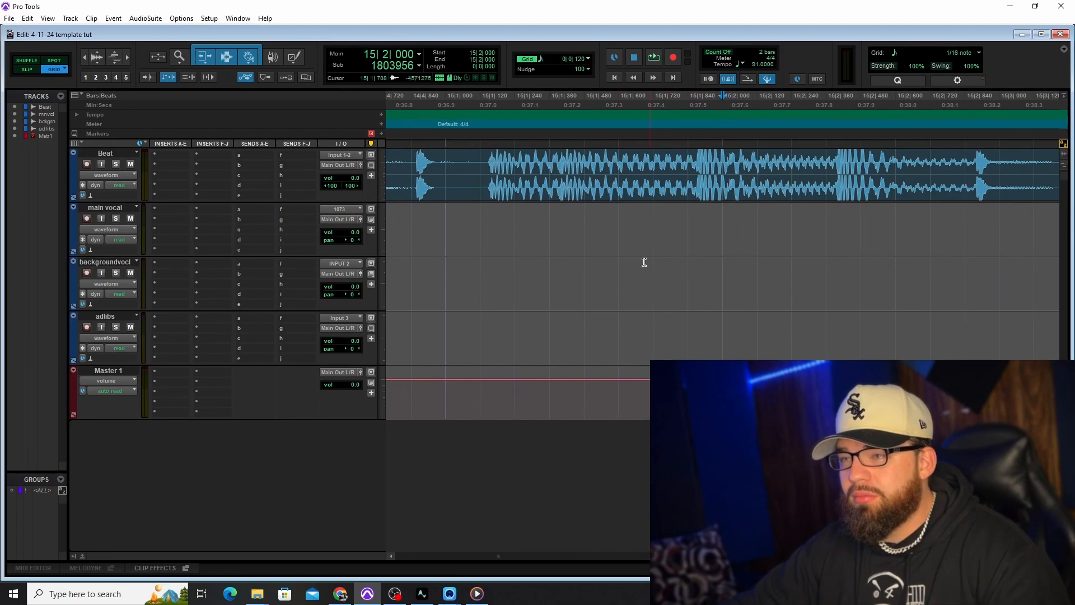
scroll(722, 255, "right", 2)
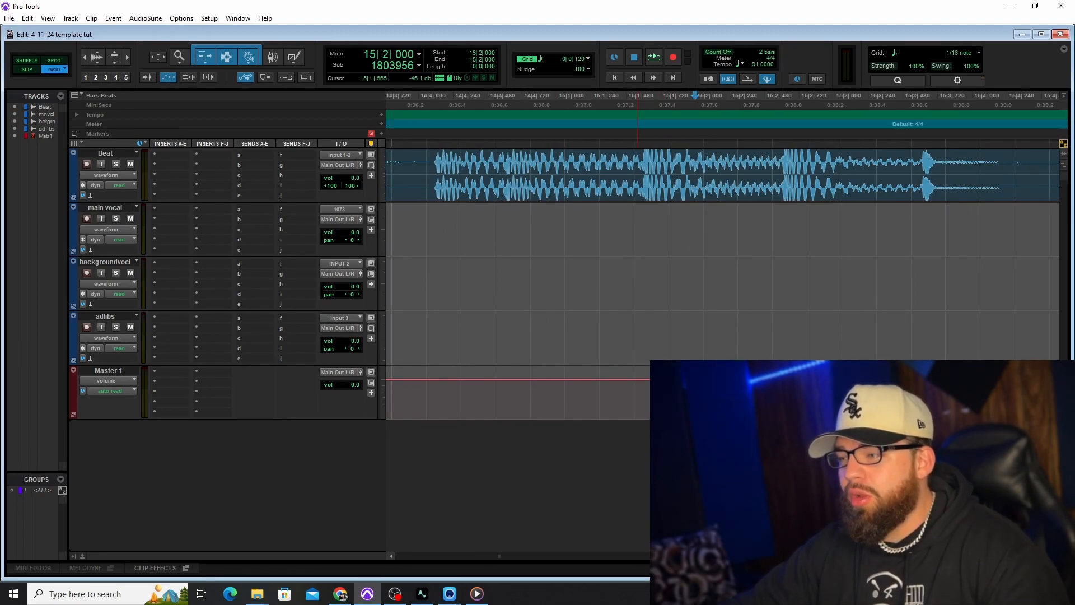
key("r")
key("r")
left_click(973, 165)
key("t")
key("t")
key("t")
key("t")
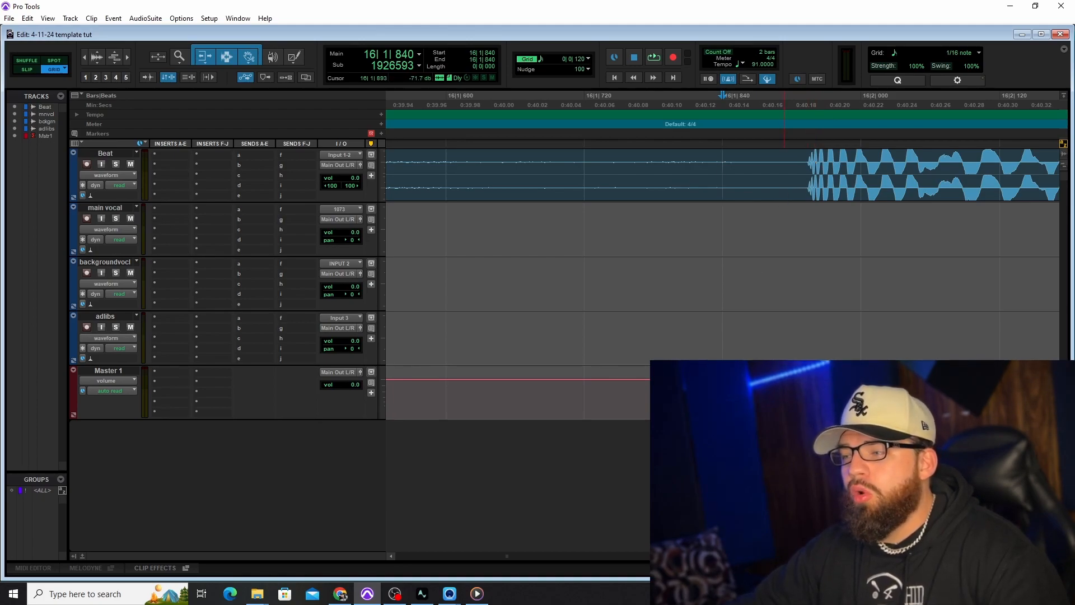
key("r")
key("r")
key("r")
key("r")
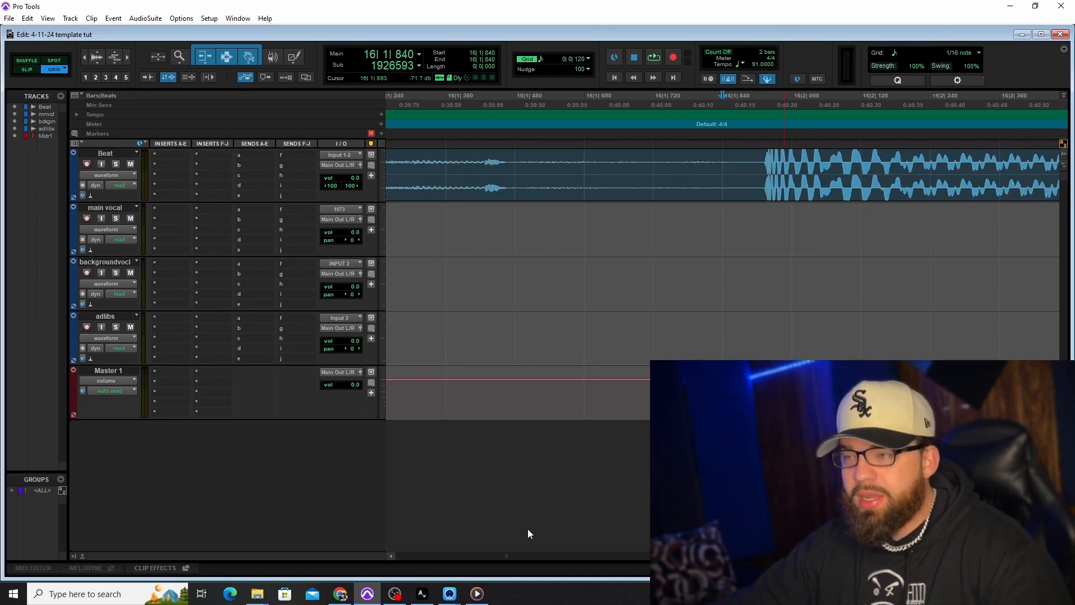
Switch to Slip mode and place the edit cursor where the beat's first sound starts, at about 1|1|303
left_click_drag(509, 556, 410, 553)
left_click(394, 163)
key("t")
key("t")
key("t")
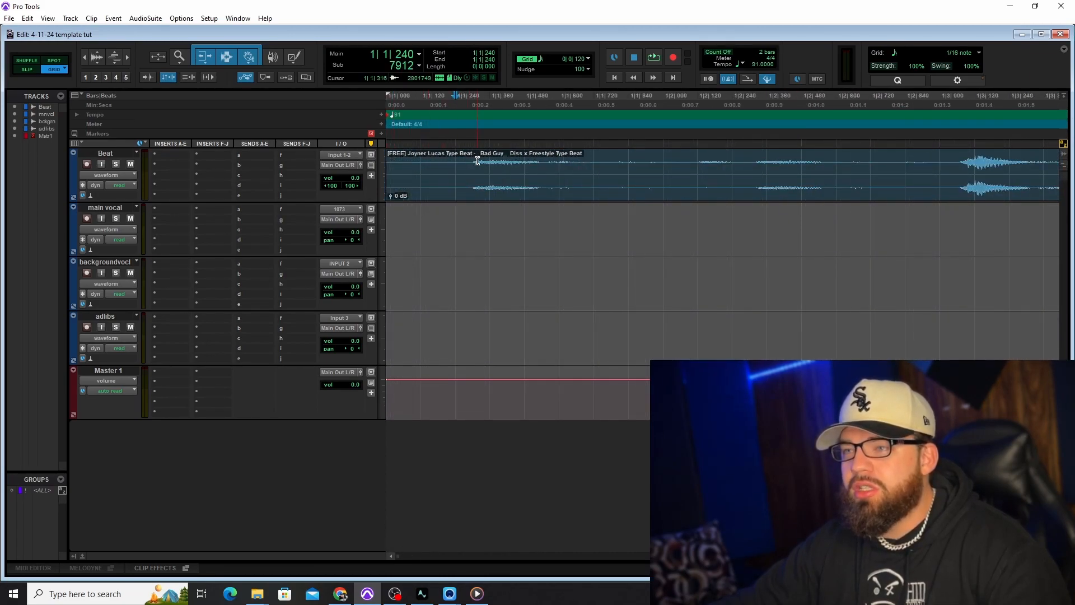
left_click(25, 69)
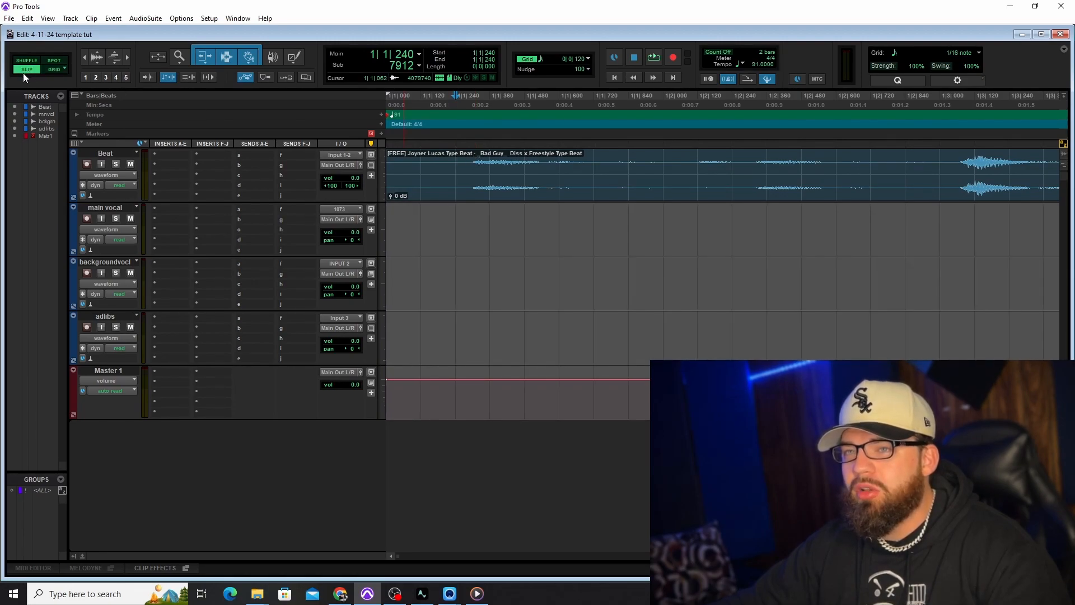
left_click(472, 164)
key("t")
key("t")
key("t")
left_click(728, 160)
double_click(729, 161)
left_click(732, 161)
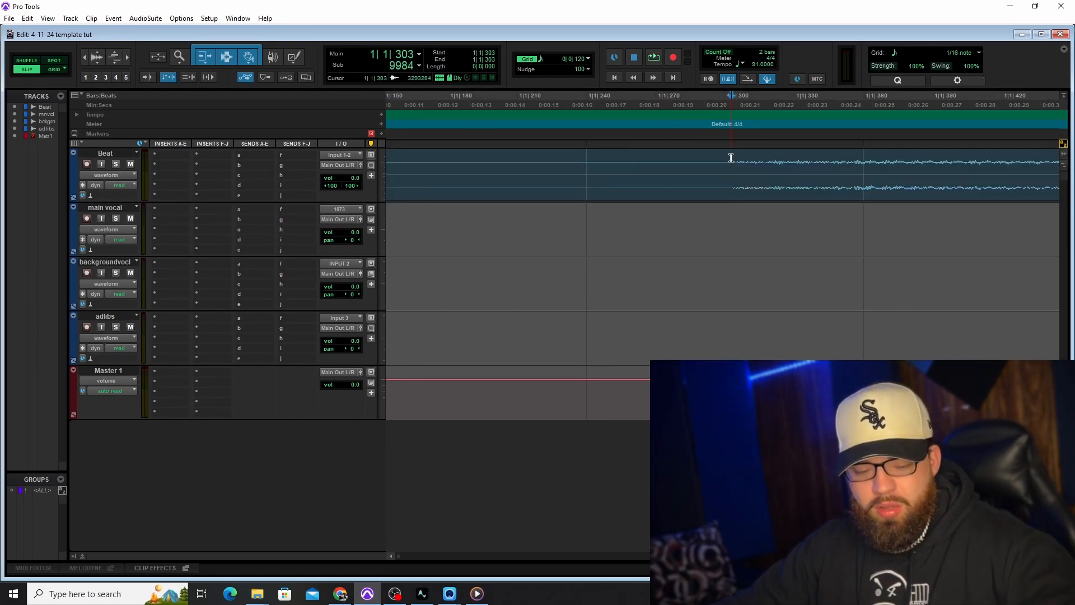
Separate the beat clip at the cursor, remove the leading silence and move the remaining clip to the session start
key("b")
left_click(658, 191)
left_click_drag(830, 200, 258, 162)
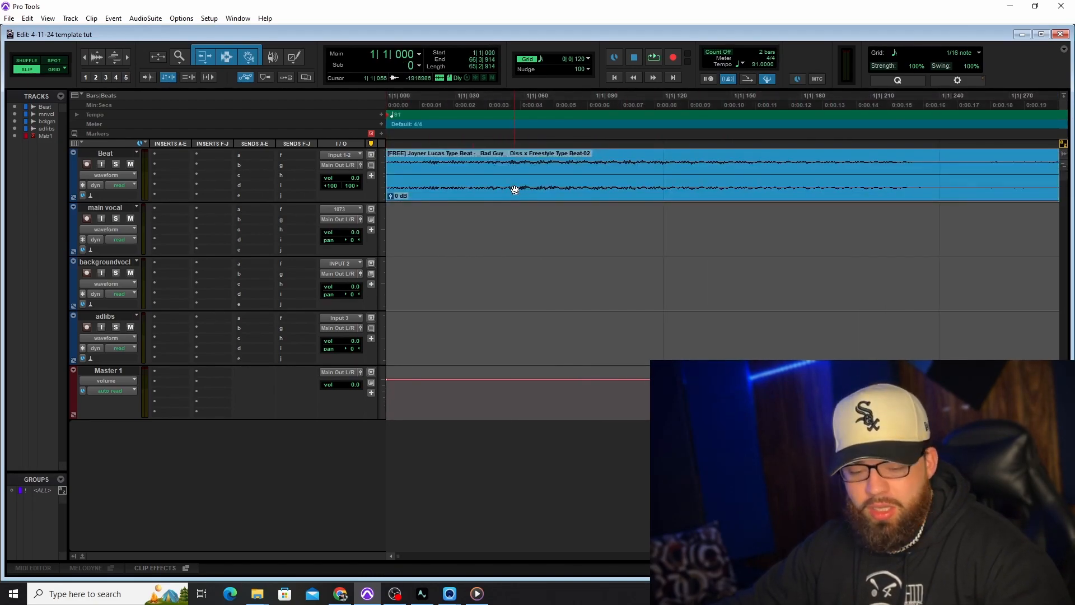
Check the trimmed beat's transients against the grid from the session start to around bar 3
key("r")
key("r")
key("r")
key("r")
key("r")
key("r")
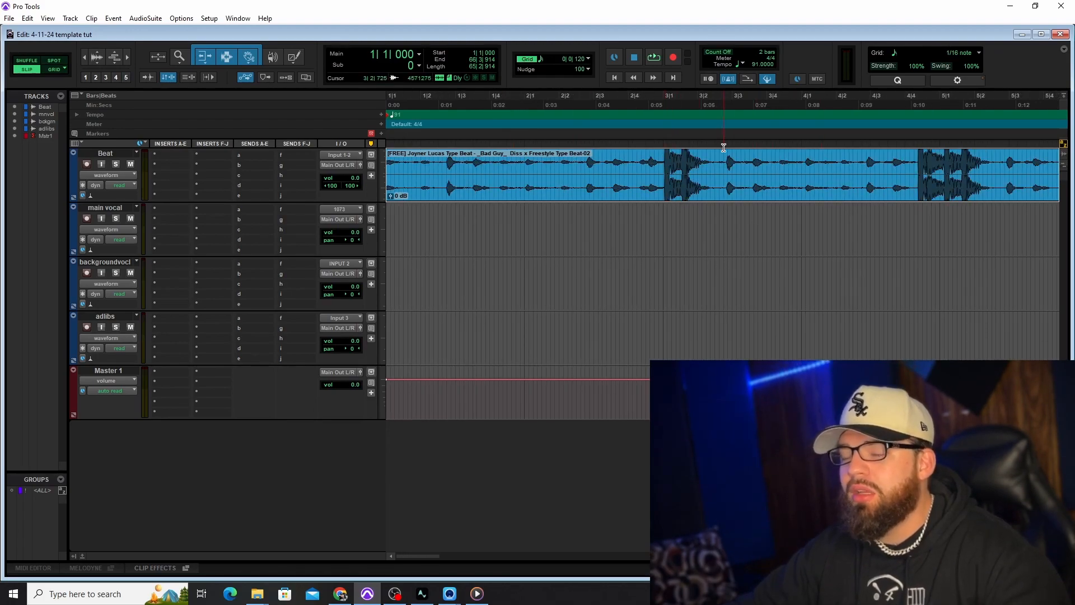
key("t")
key("t")
key("t")
key("t")
key("t")
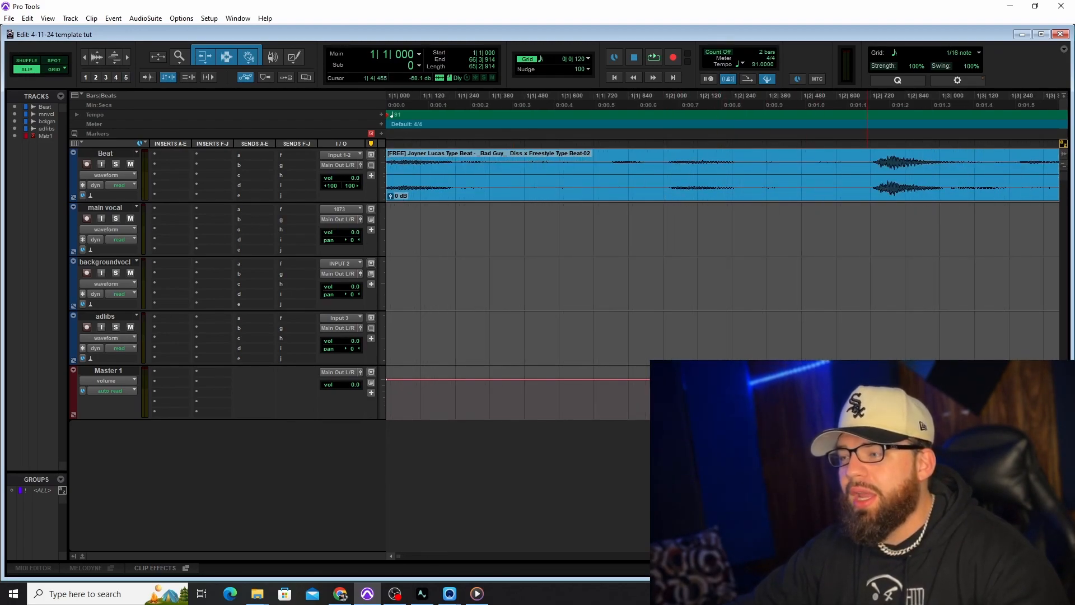
key("r")
key("r")
key("r")
key("r")
key("r")
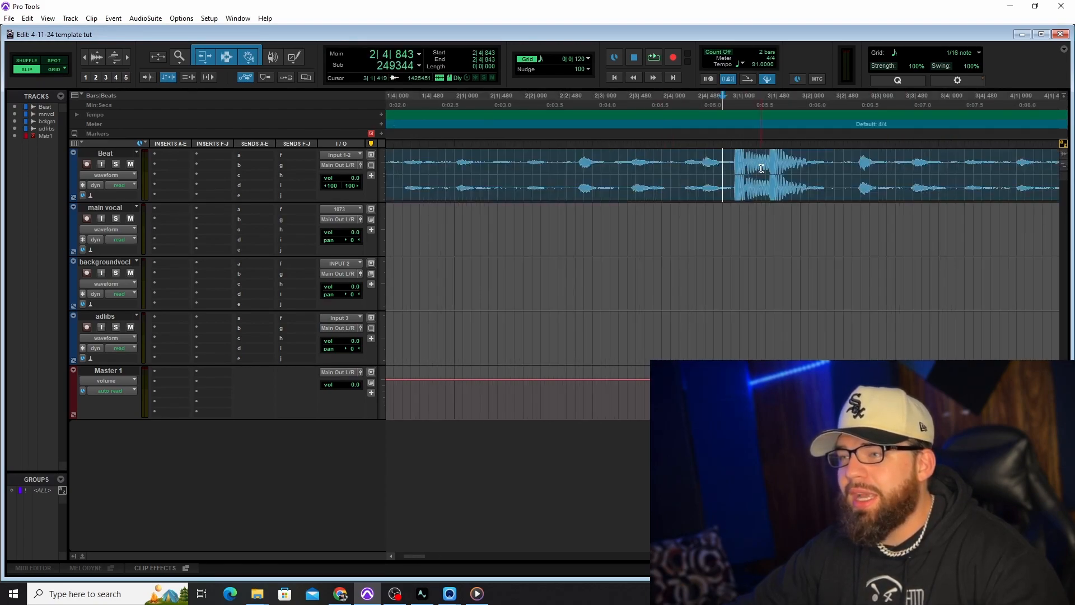
key("r")
key("r")
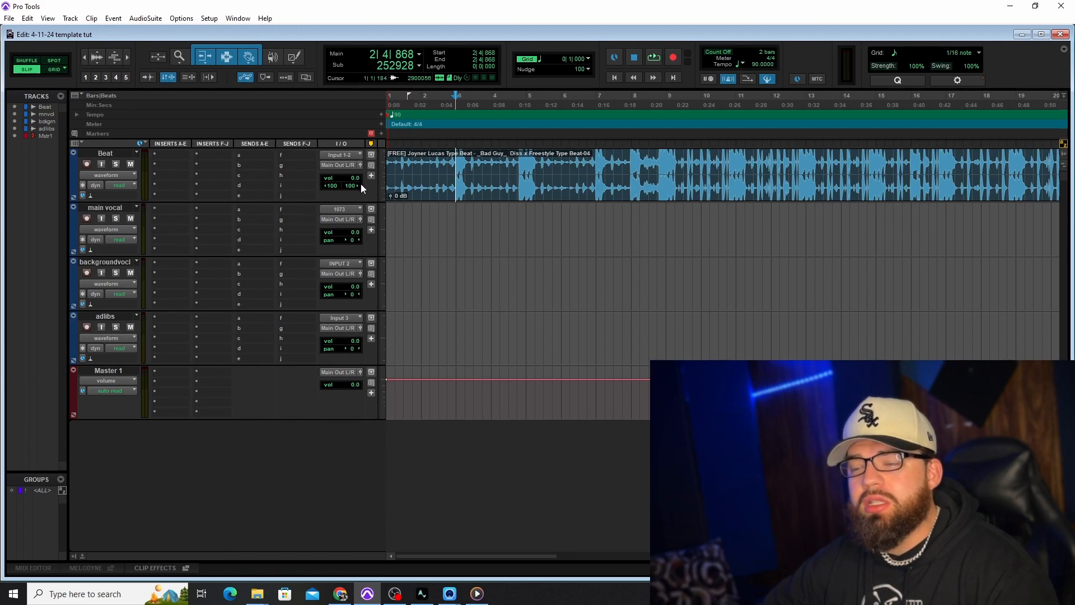
Set the Playback Engine's H/W buffer size to 128 samples, keeping Focusrite USB ASIO as the device
left_click(207, 20)
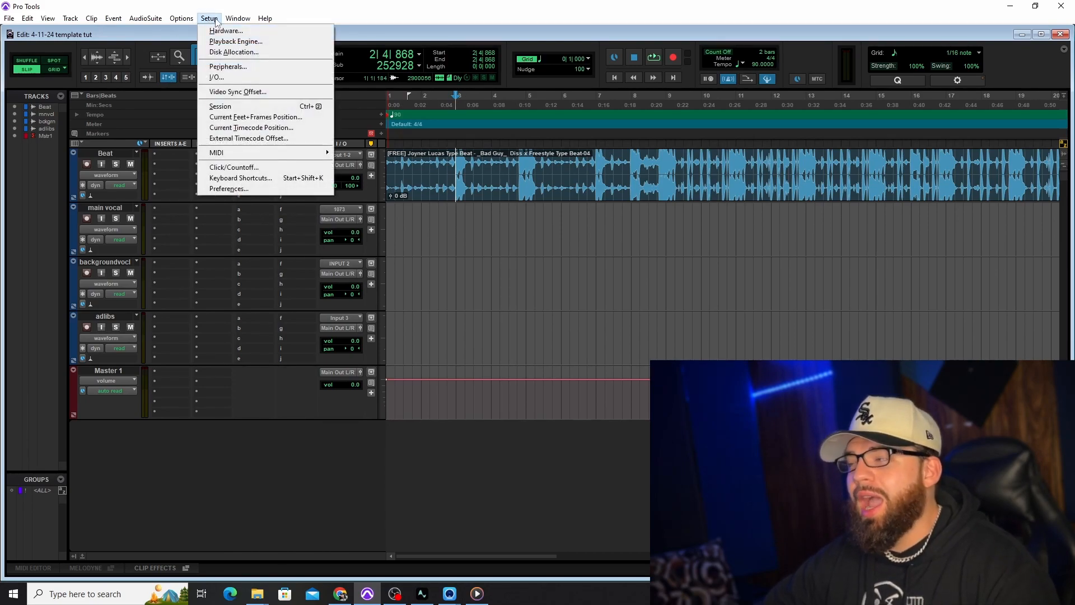
left_click(247, 41)
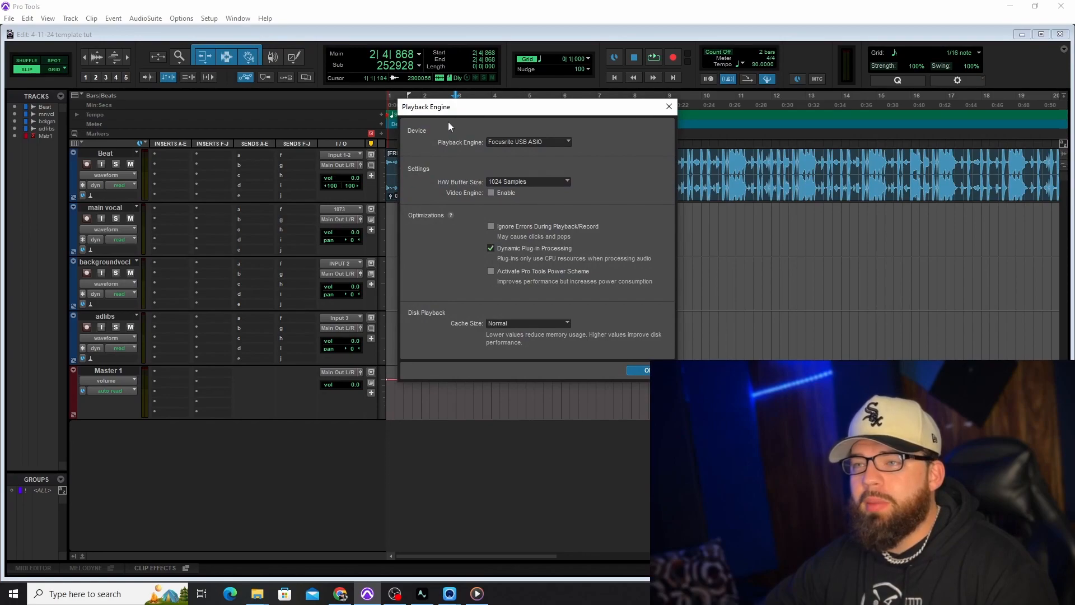
left_click(526, 142)
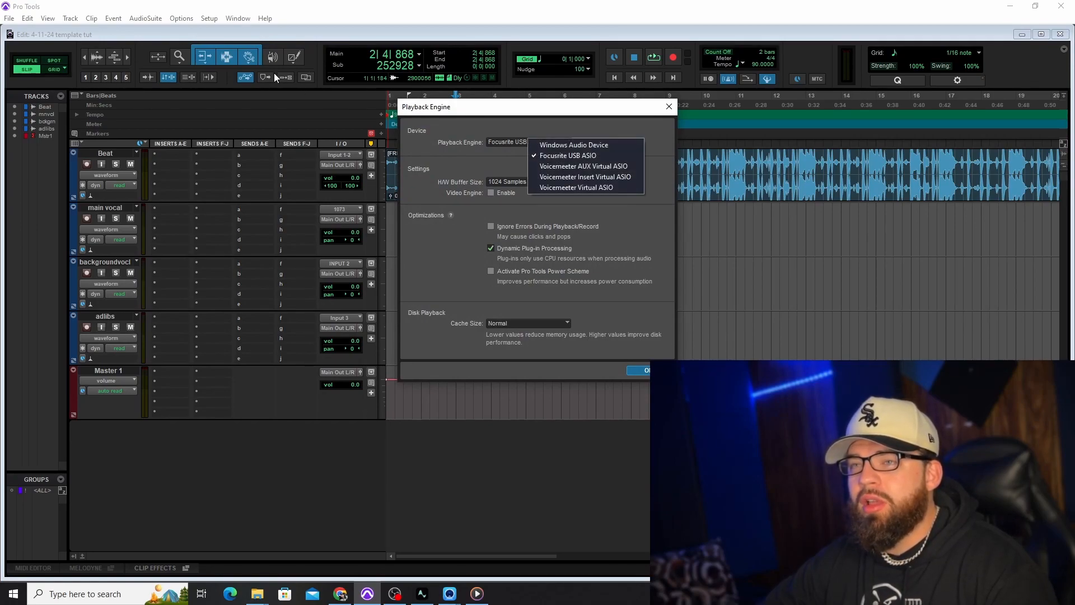
left_click(623, 216)
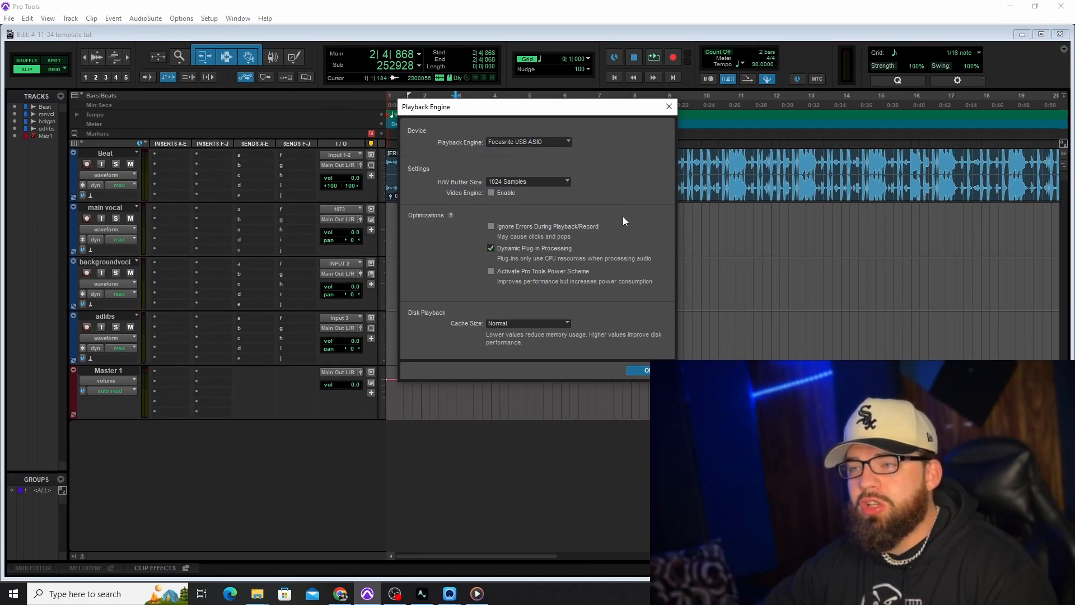
left_click(564, 184)
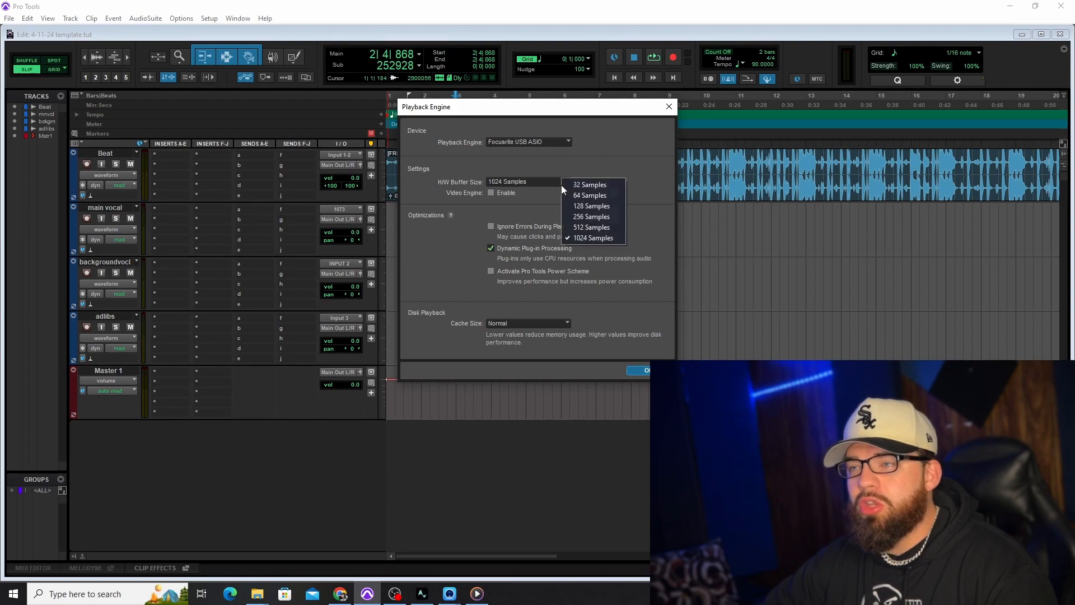
left_click(601, 206)
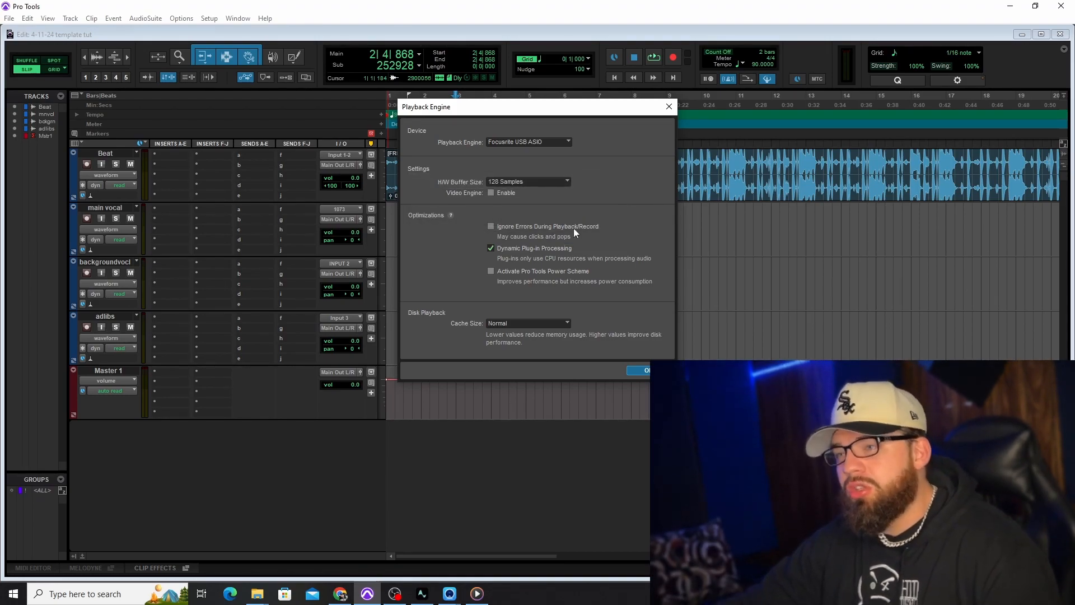
Confirm the Playback Engine settings and assign the 1073 (Mono) interface input to the main vocal track
left_click(646, 368)
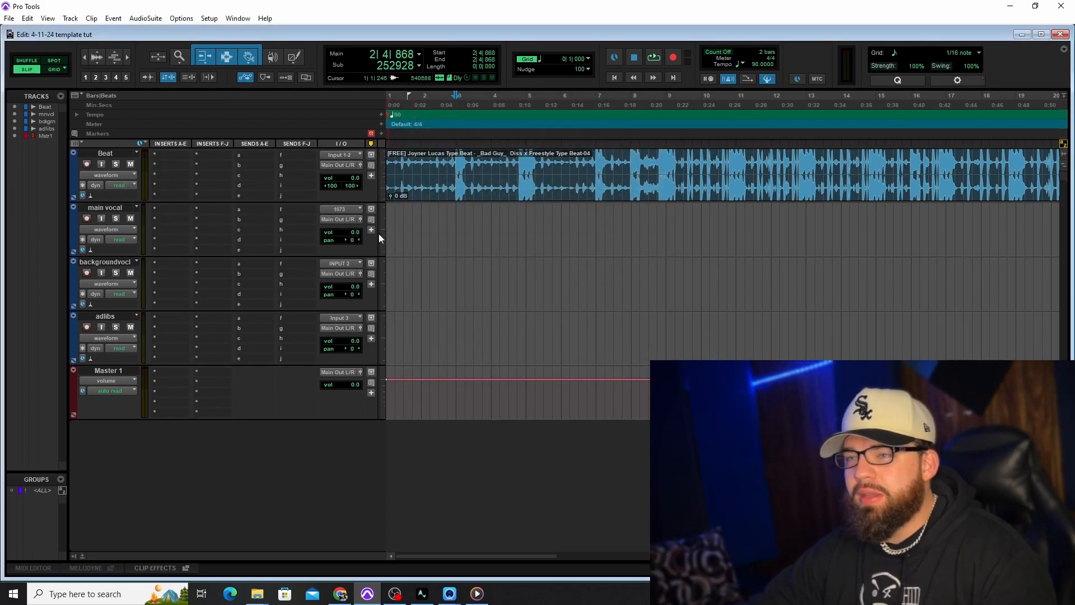
left_click(342, 212)
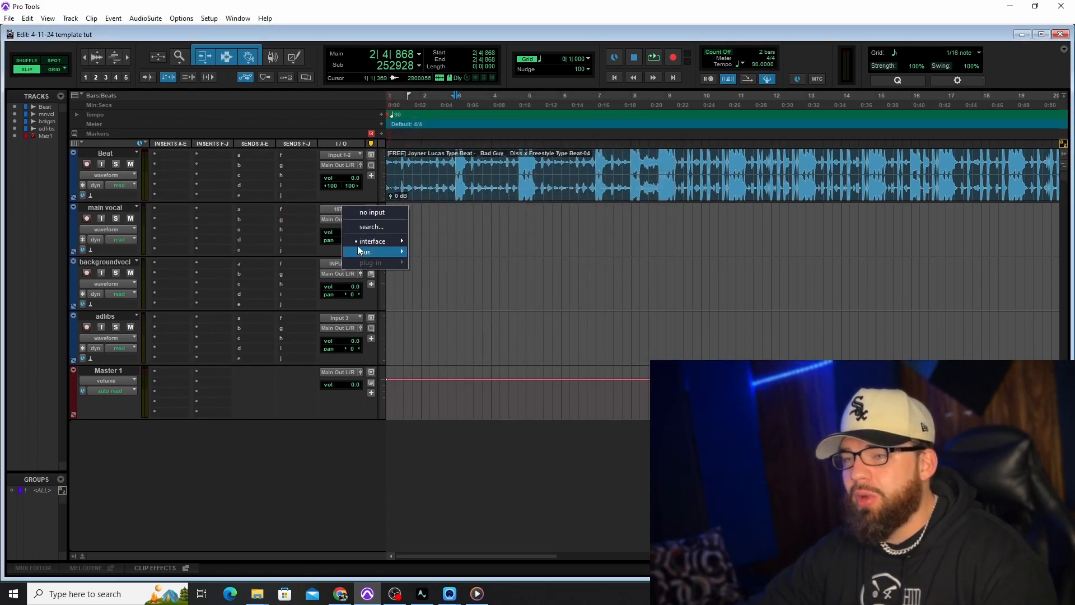
mouse_move(358, 240)
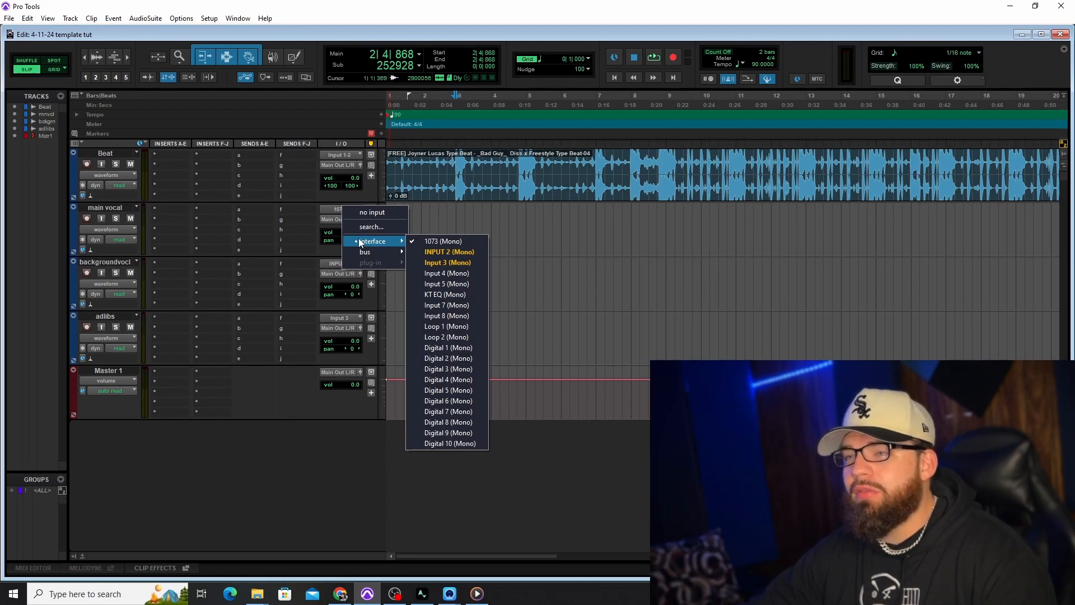
left_click(316, 207)
left_click(316, 207)
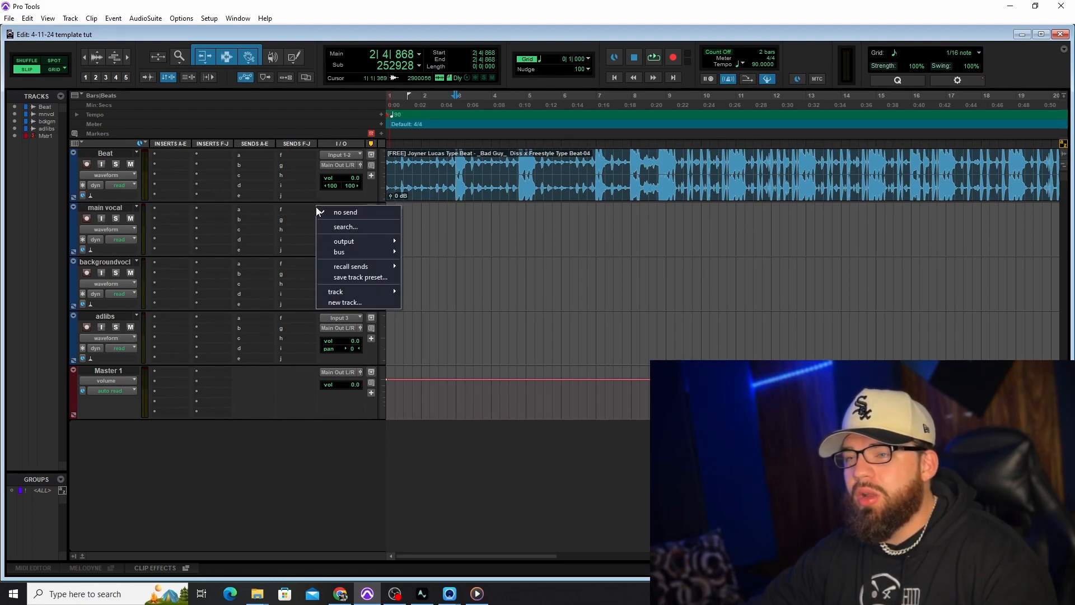
left_click(438, 226)
left_click(336, 209)
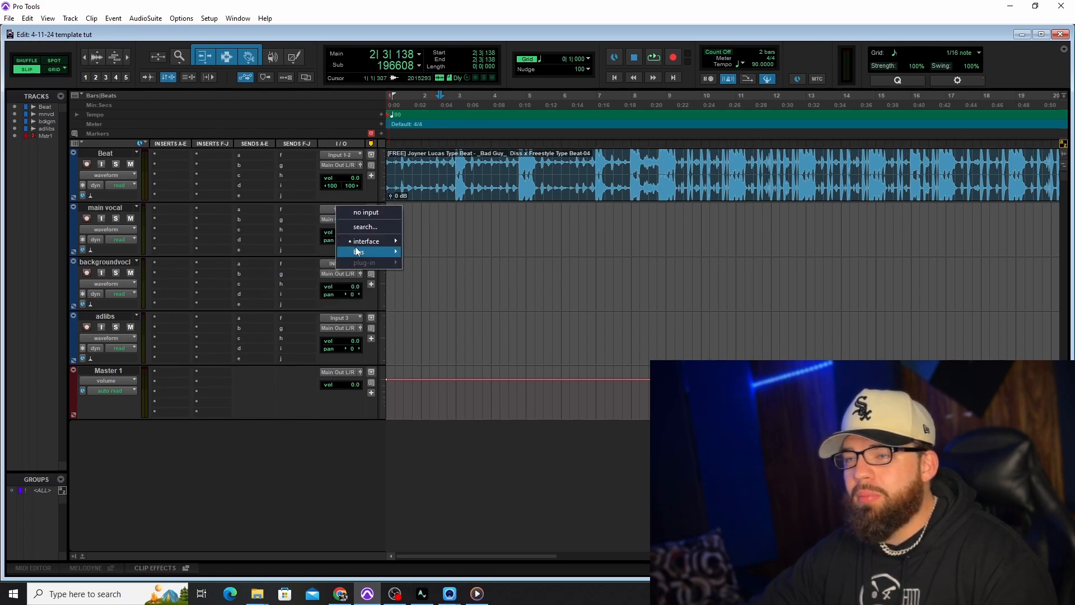
mouse_move(356, 244)
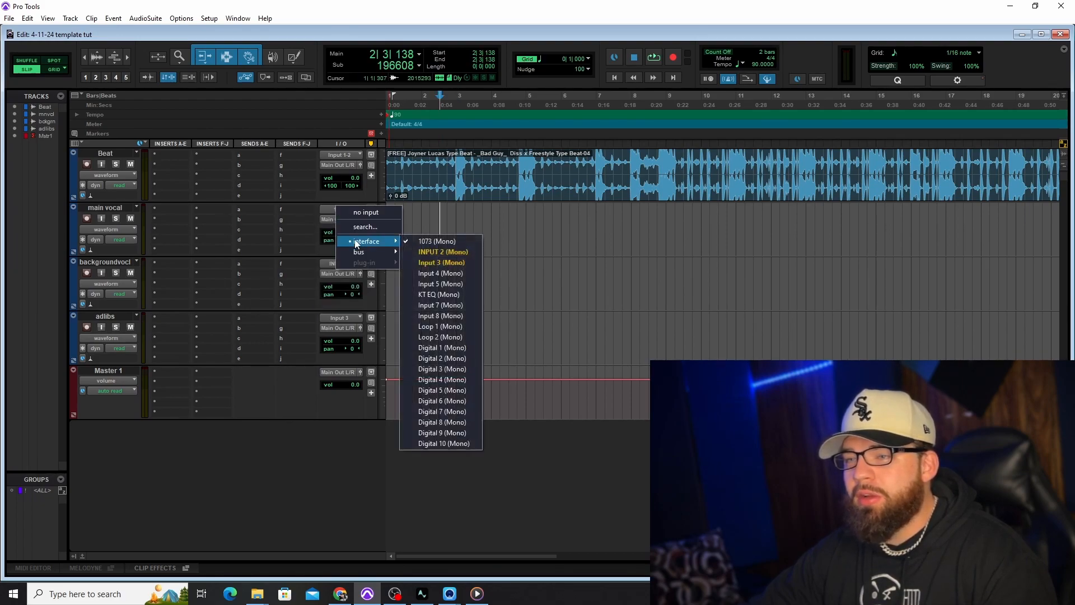
left_click(441, 243)
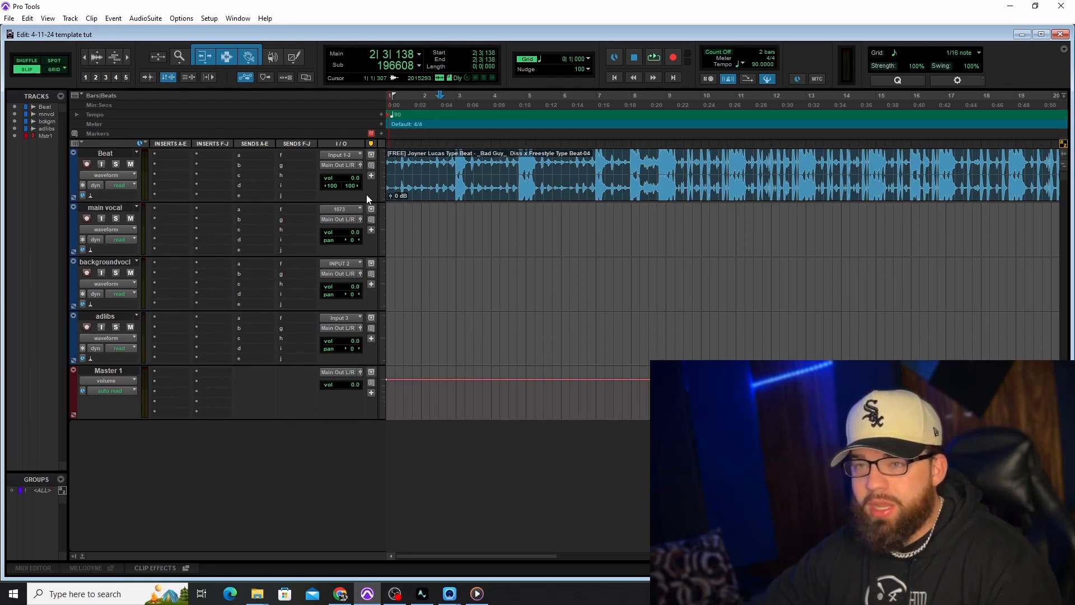
Assign the main vocal track's output to Main Out L/R (Stereo)
left_click(348, 220)
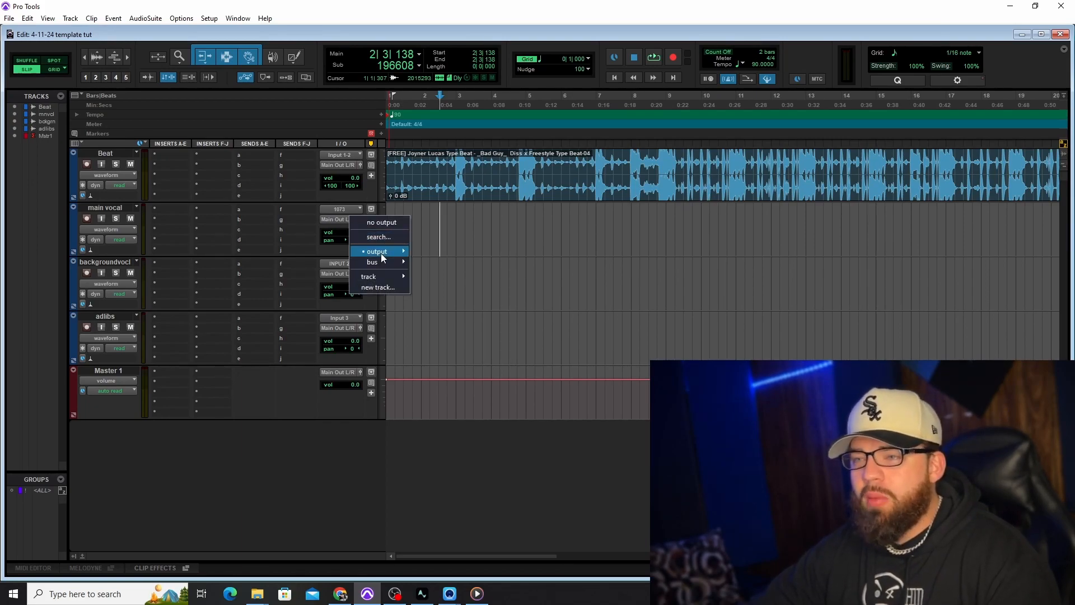
mouse_move(380, 253)
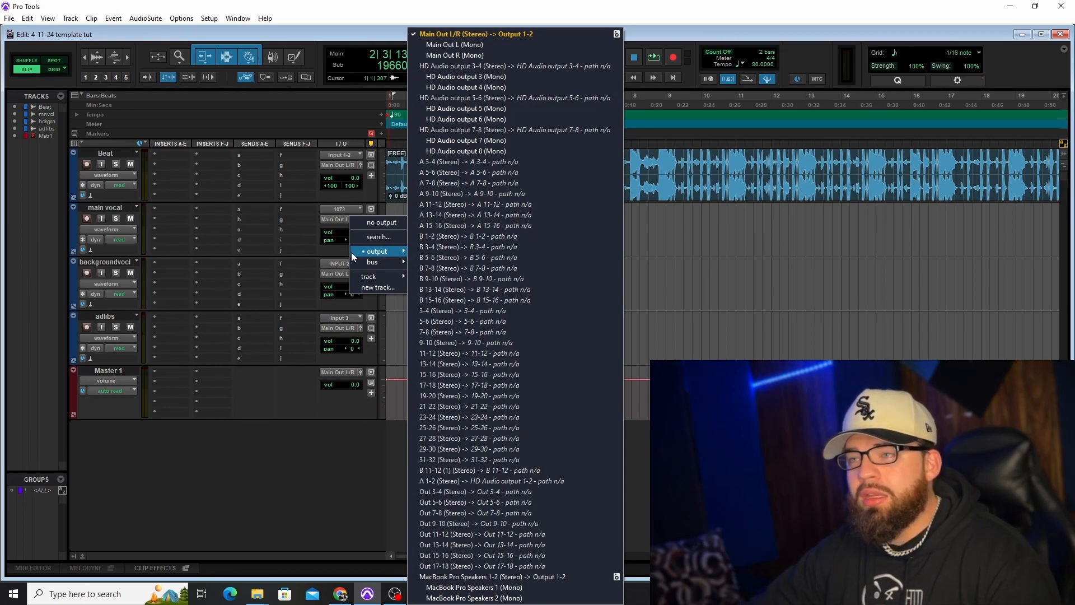
left_click(489, 36)
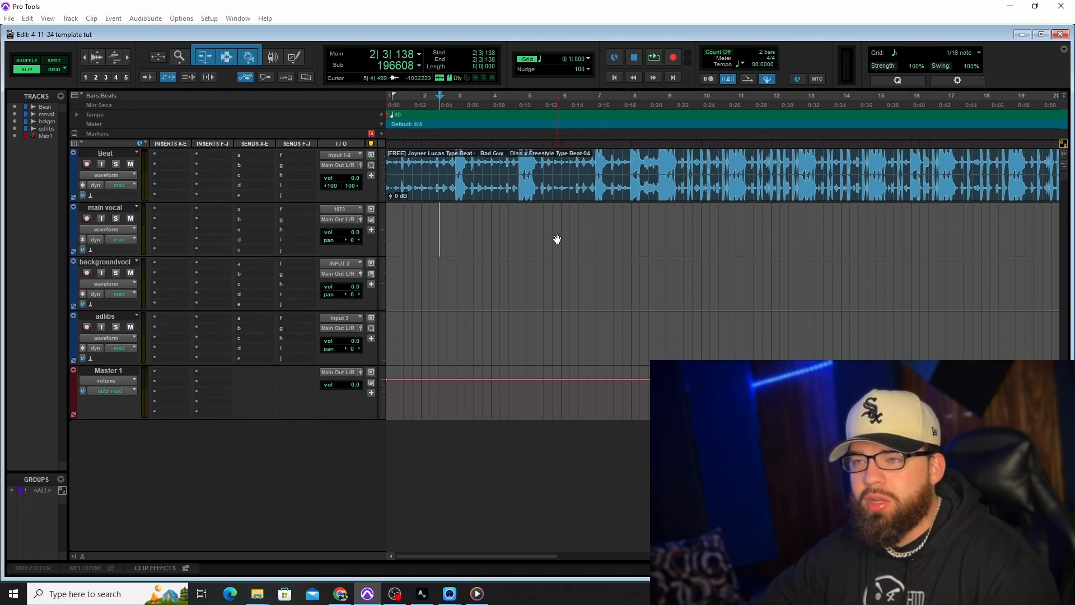
Play the beat briefly, record a short test take on the main vocal track from 2|3|138, and disarm the track
key("space")
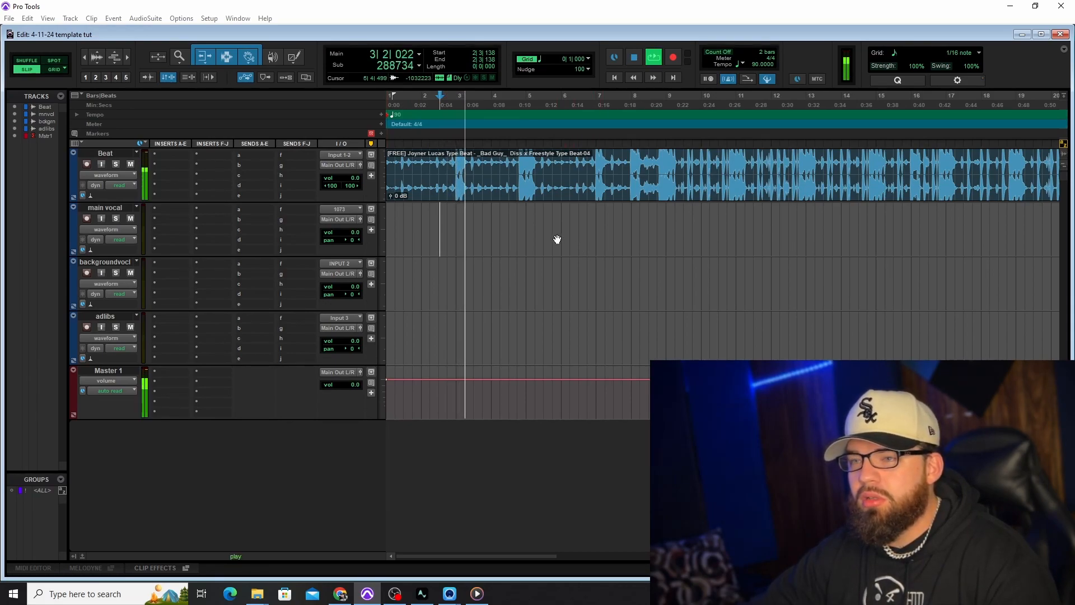
key("space")
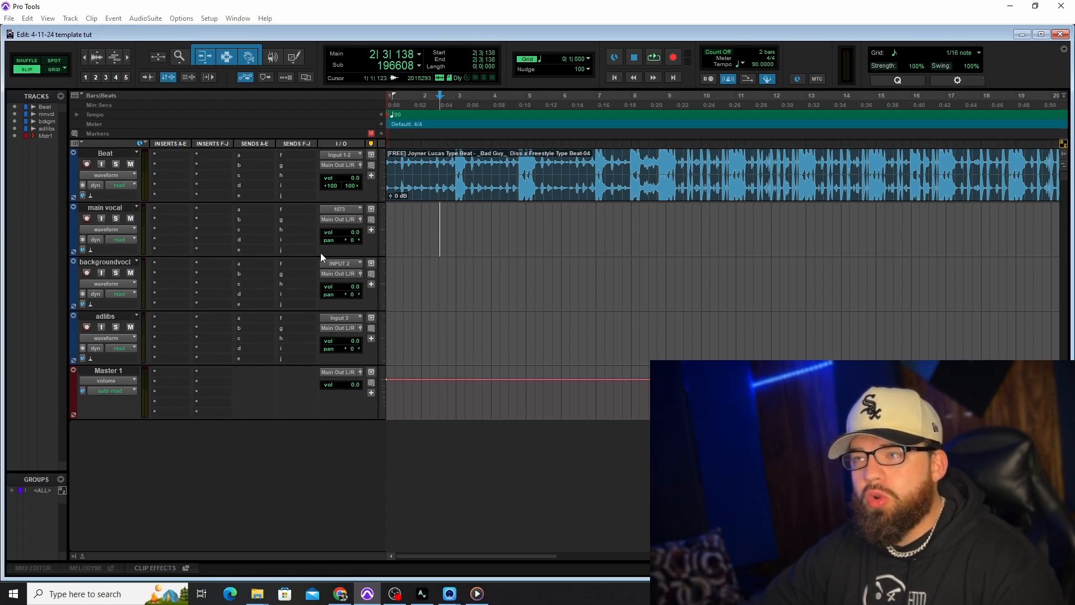
left_click(675, 56)
key("space")
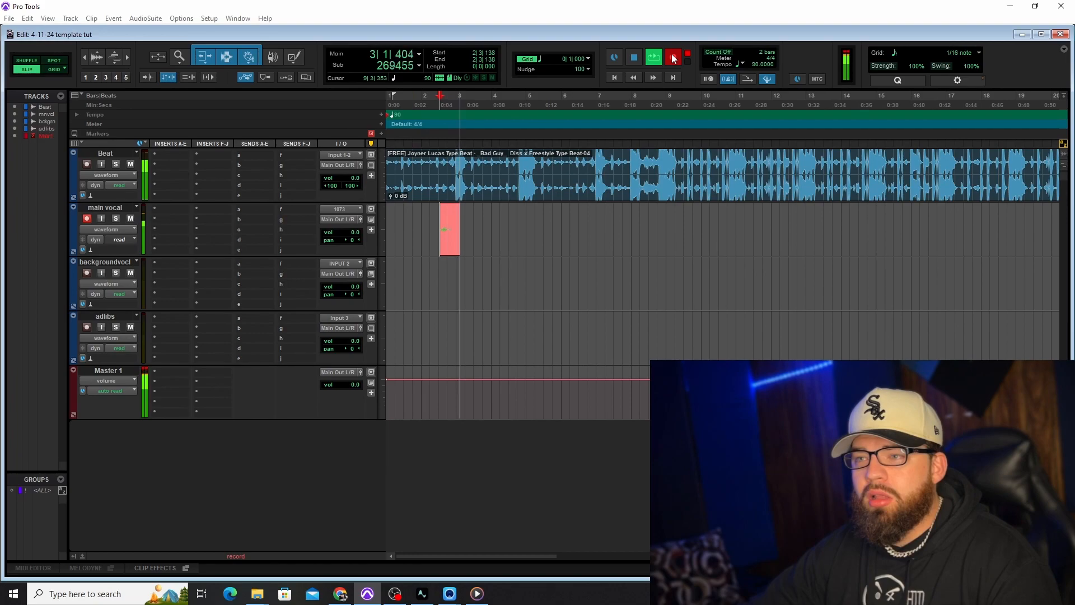
key("space")
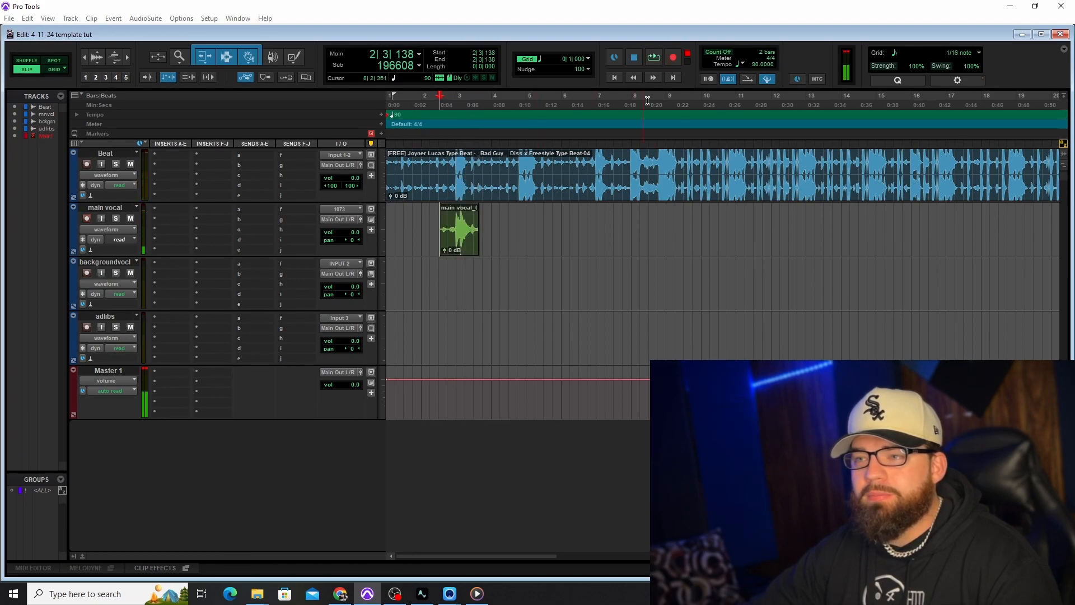
left_click(86, 217)
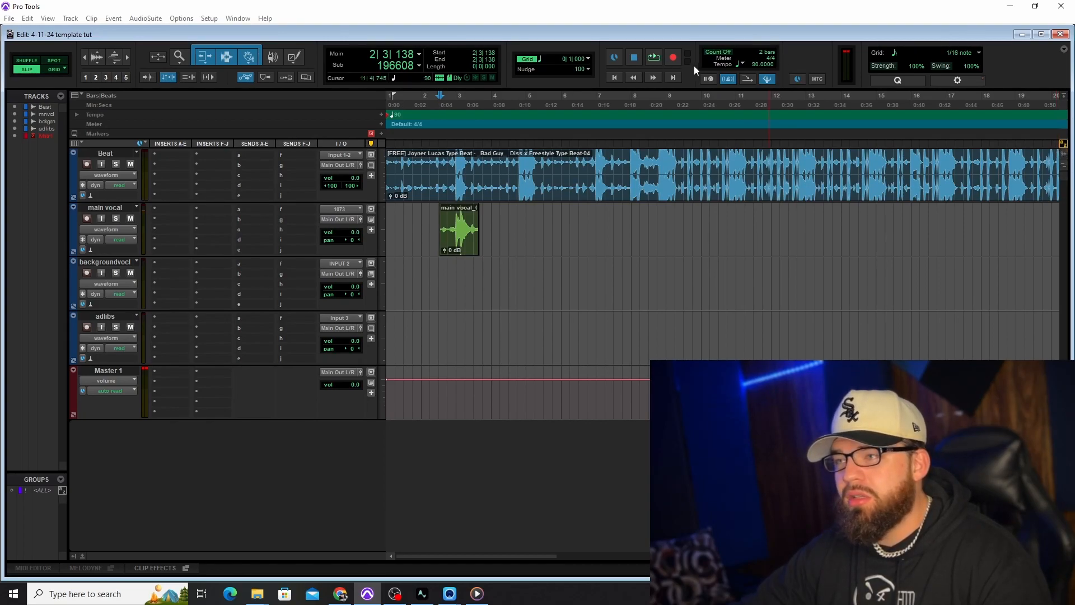
Switch the transport's record mode from Normal to QuickPunch and delete the test take on the main vocal track
right_click(675, 56)
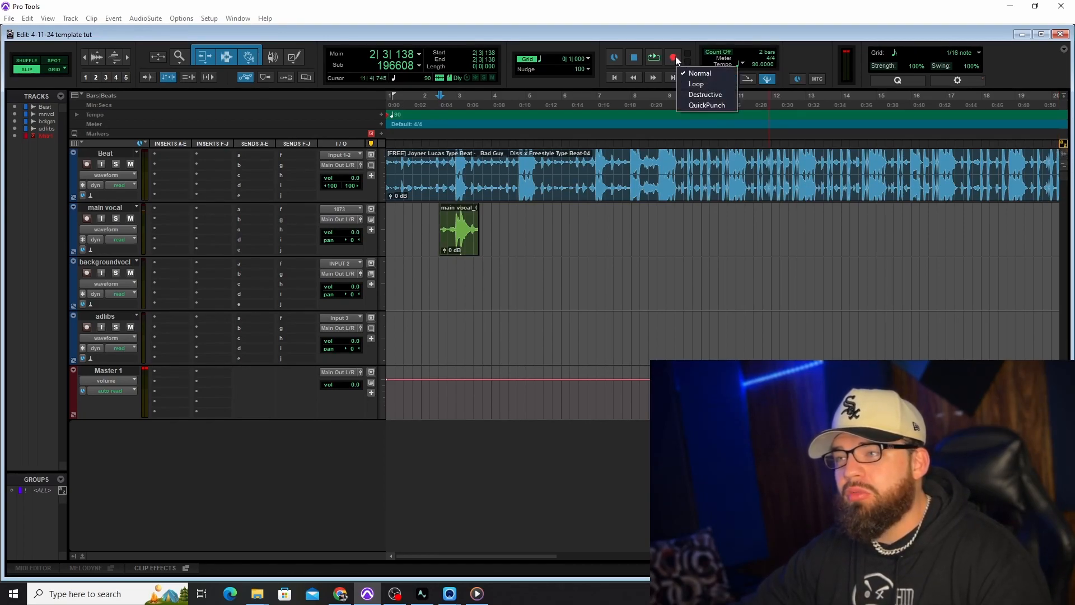
left_click(700, 105)
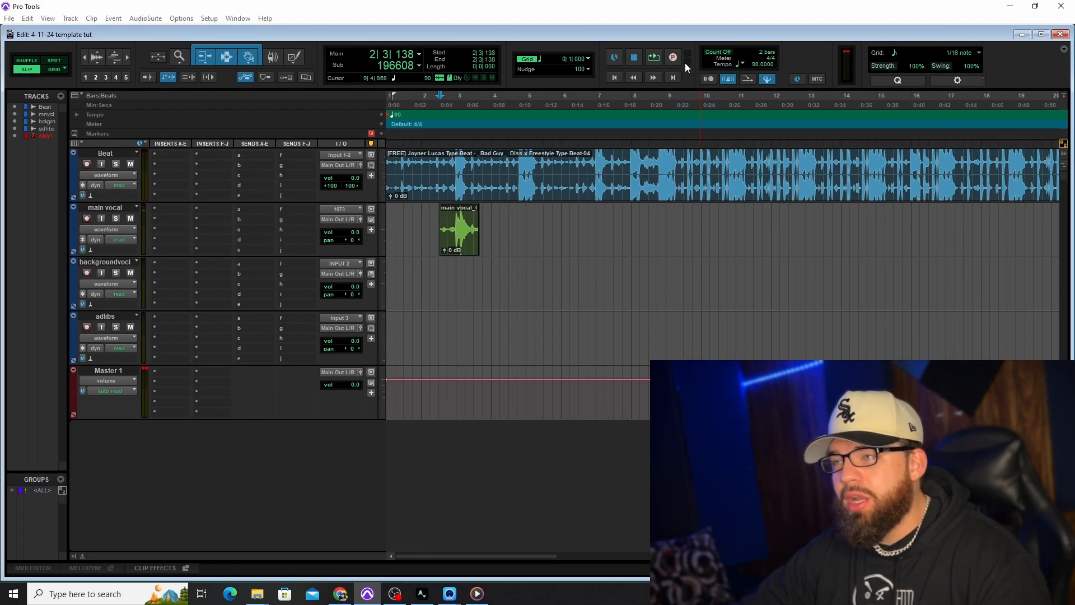
left_click(672, 59)
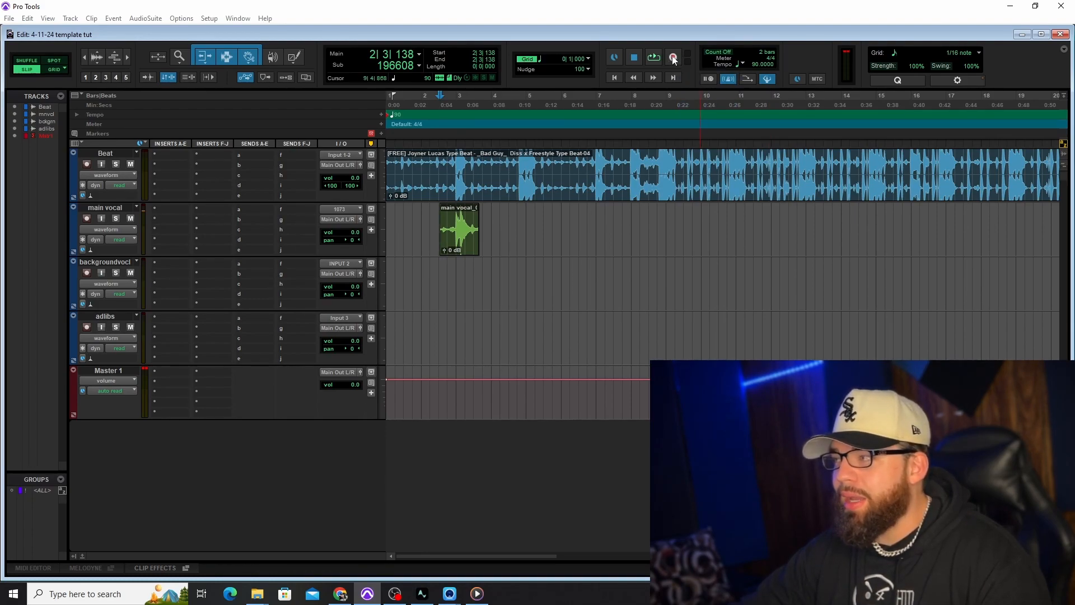
left_click(472, 241)
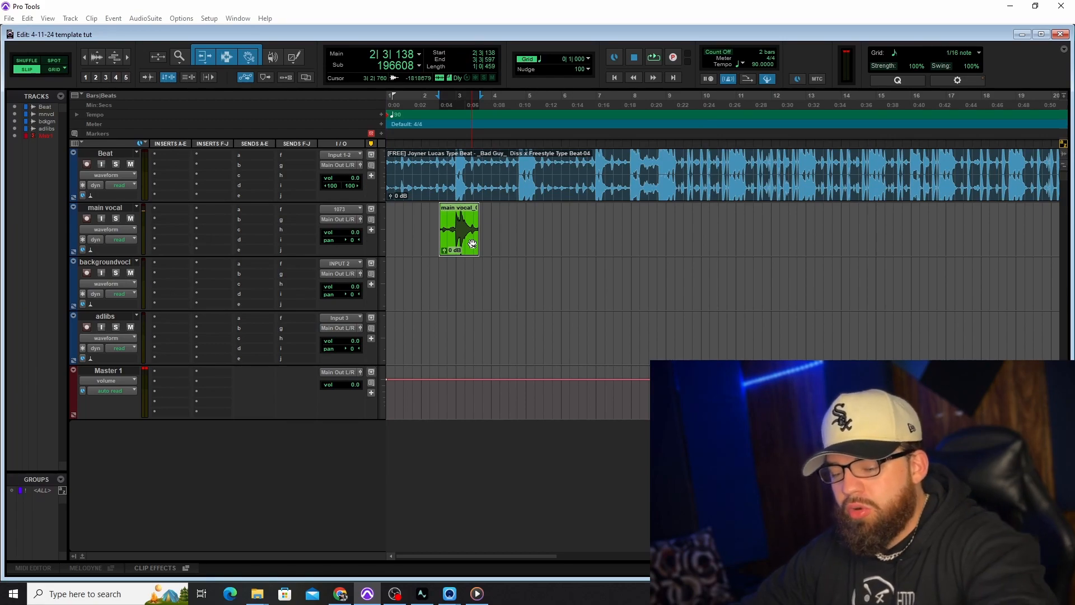
key("Delete")
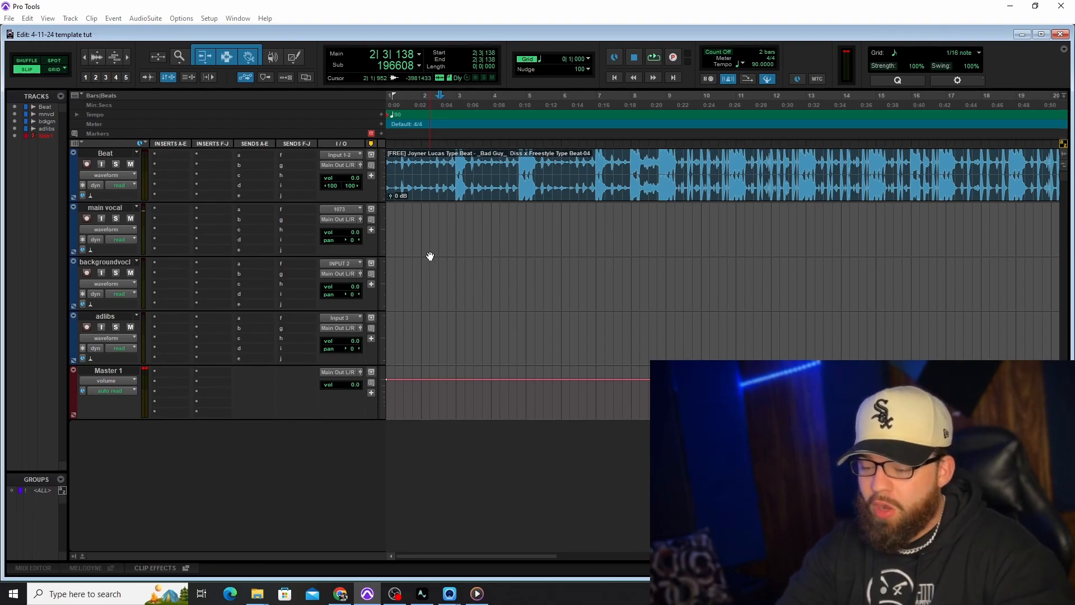
Record-enable the main vocal track and punch in two short takes in one pass, from 2|3|138 and near bar 5
key("ctrl+space")
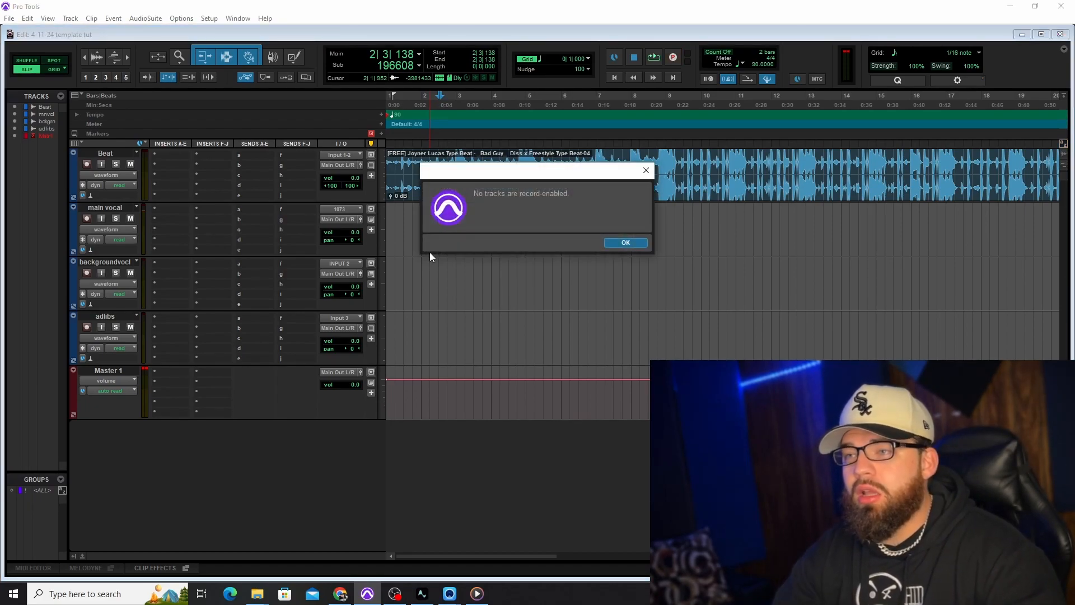
left_click(617, 244)
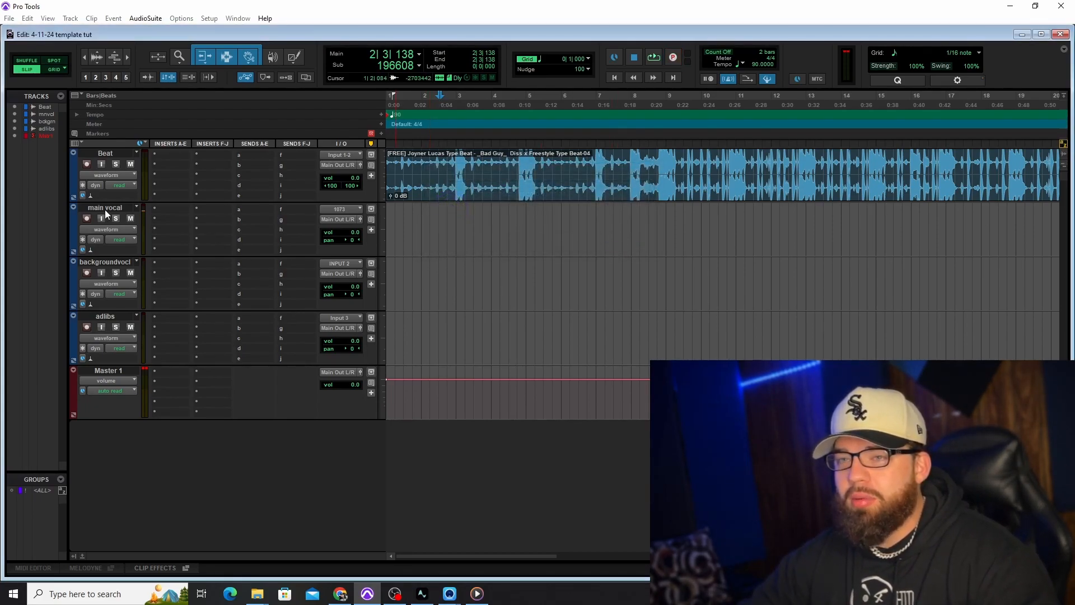
left_click(87, 219)
key("ctrl+space")
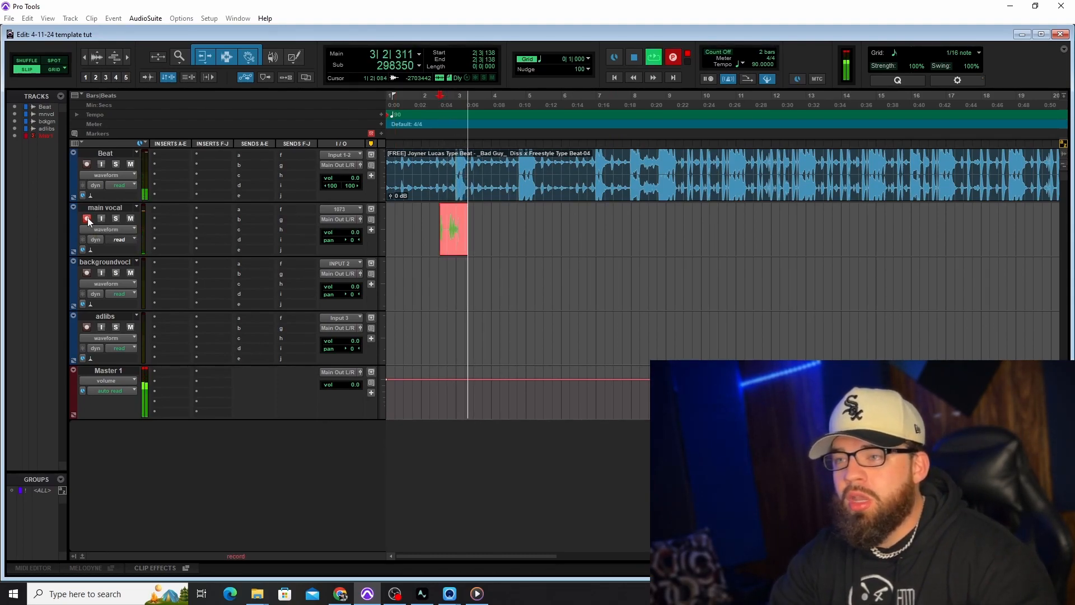
left_click(88, 218)
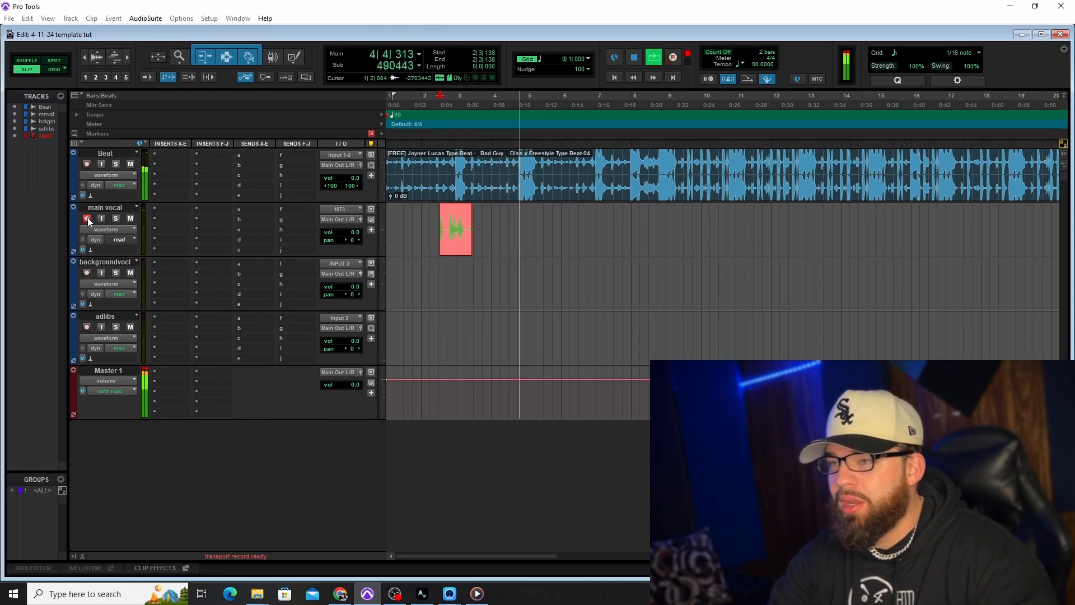
left_click(87, 218)
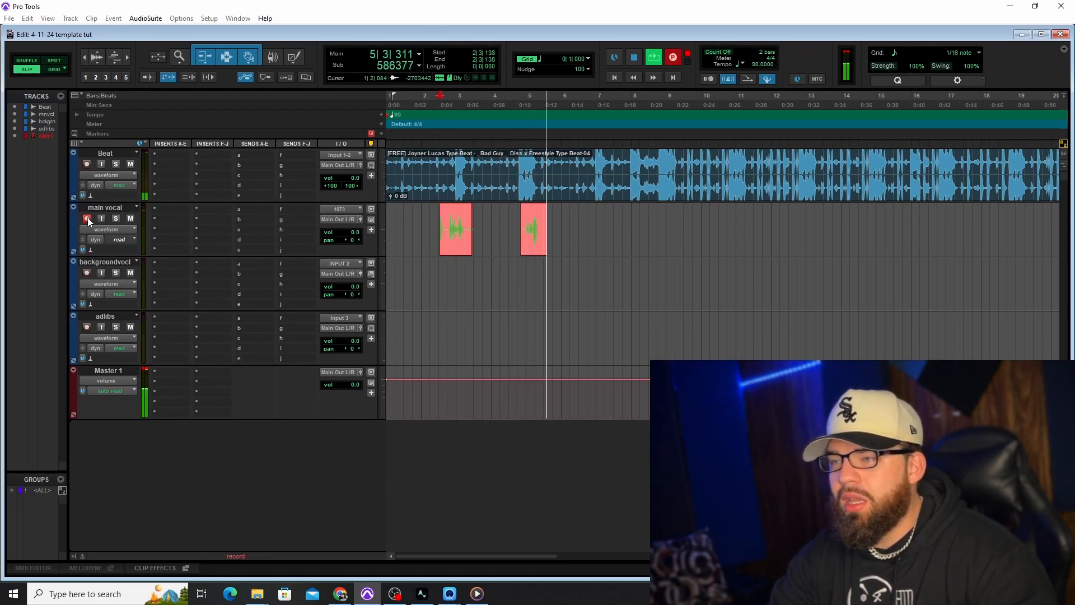
left_click(87, 217)
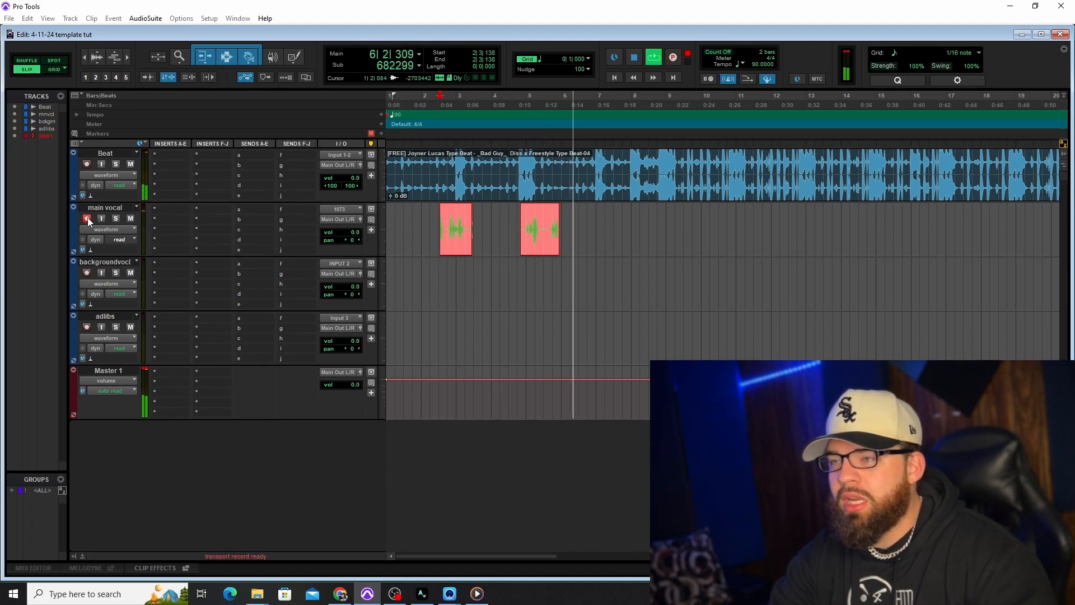
key("space")
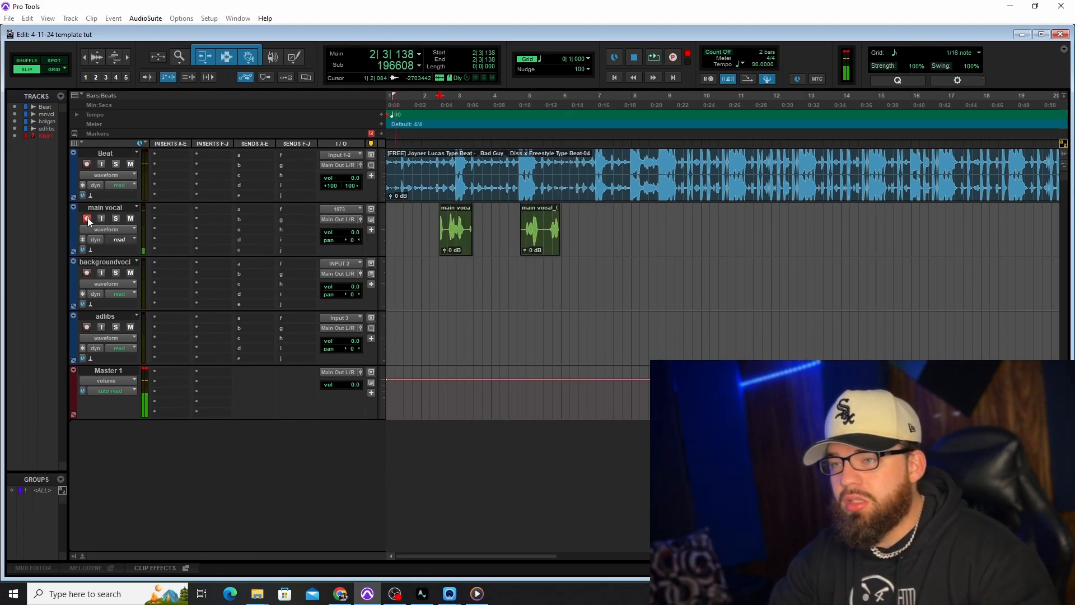
key("space")
key("space")
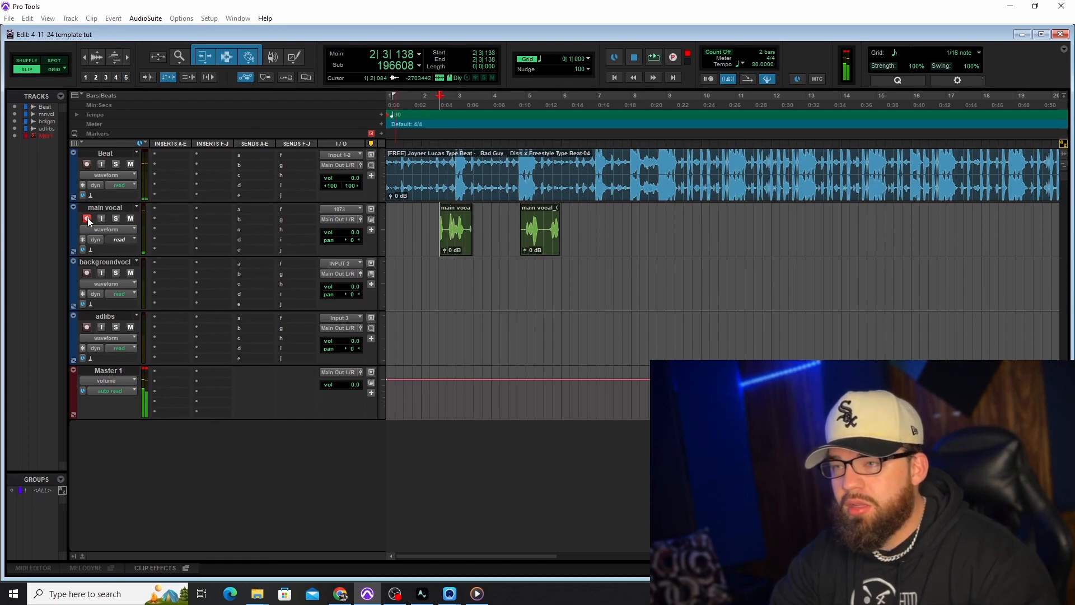
Return the edit cursor to the session start and advance it bar by bar to 4|1|000
key("Return")
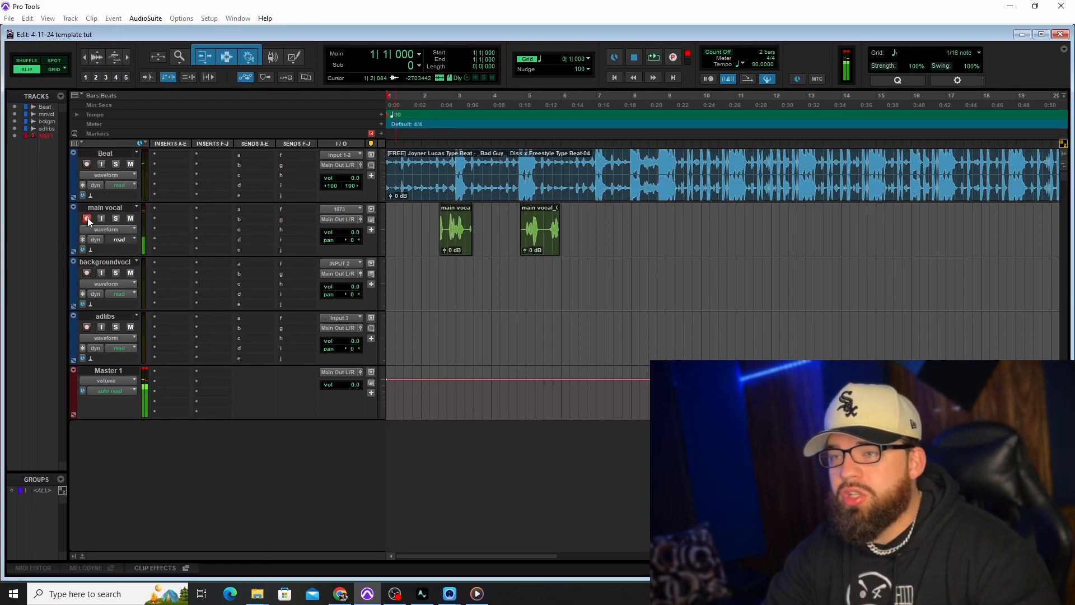
key("KP_2")
key("KP_2")
key("KP_2")
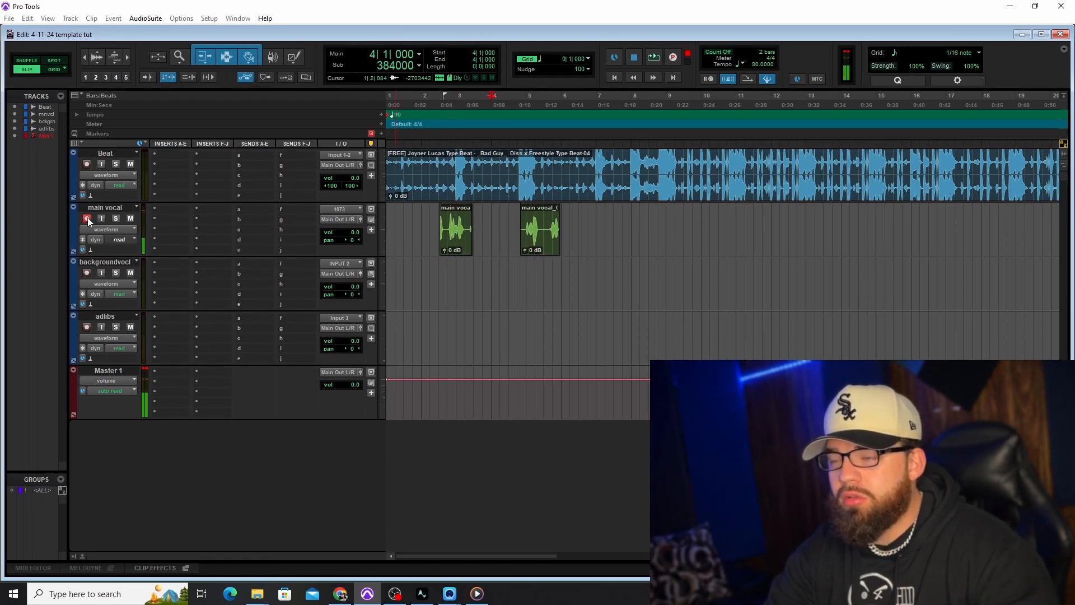
Delete both punched-in takes from the main vocal track
left_click_drag(579, 210, 354, 210)
key("Delete")
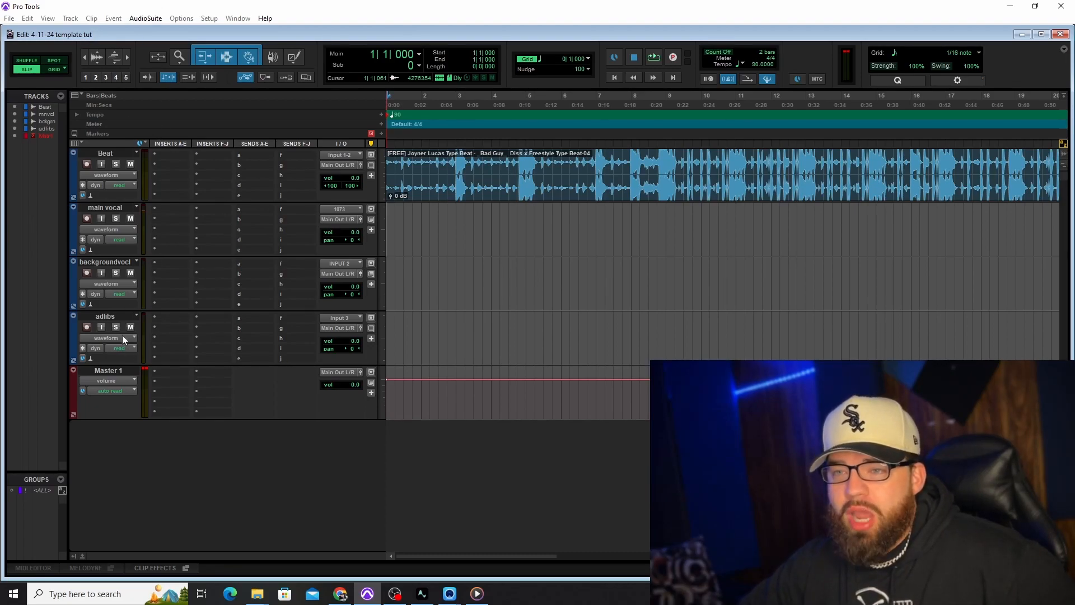
Create three new stereo Aux Input tracks in Samples directly below the adlibs track
left_click(108, 316)
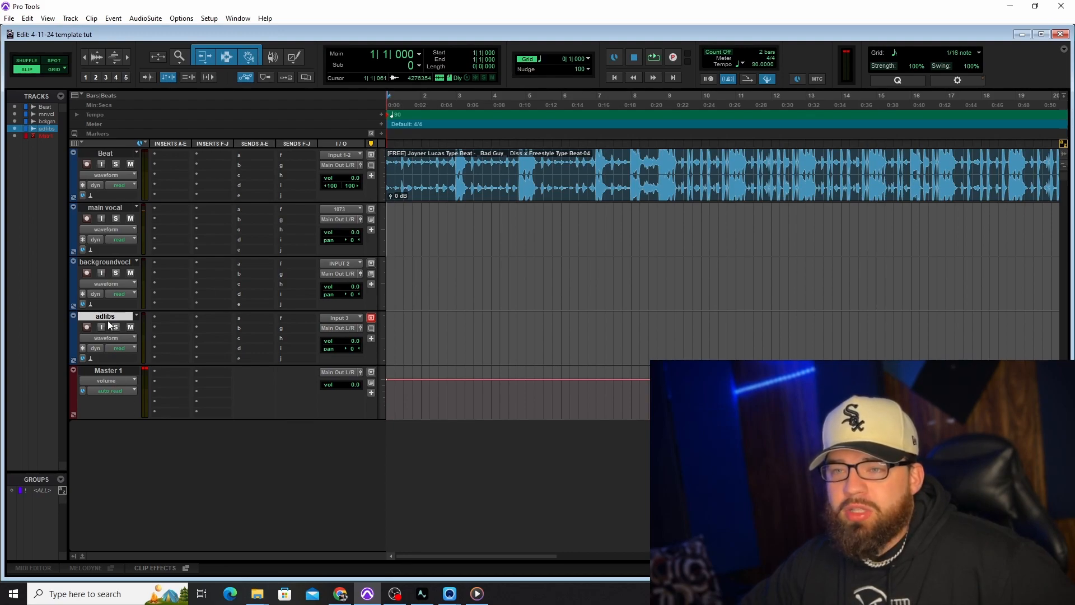
left_click(106, 371)
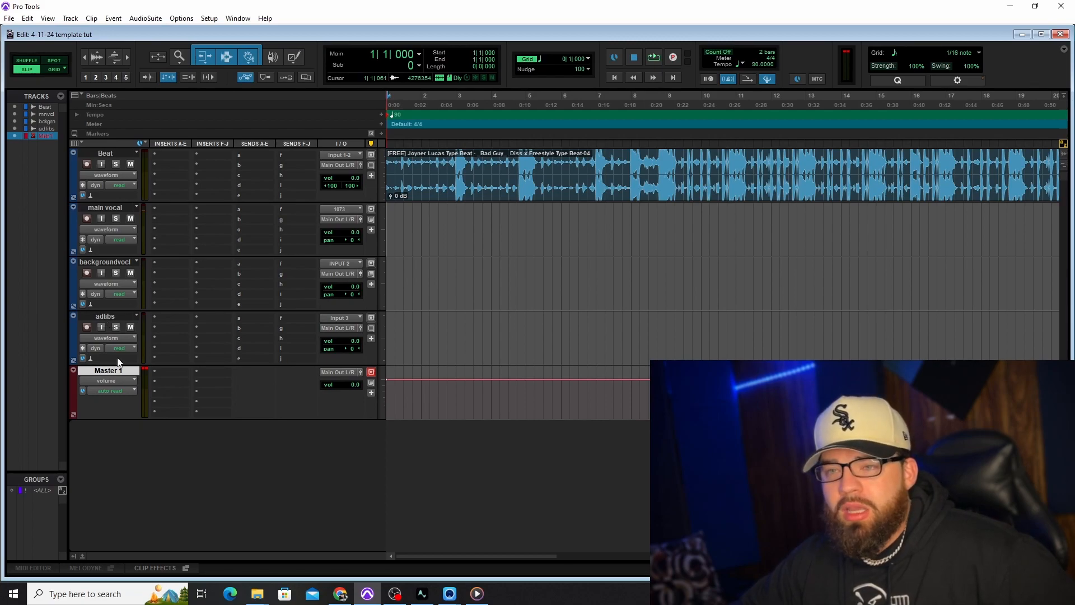
left_click(112, 317)
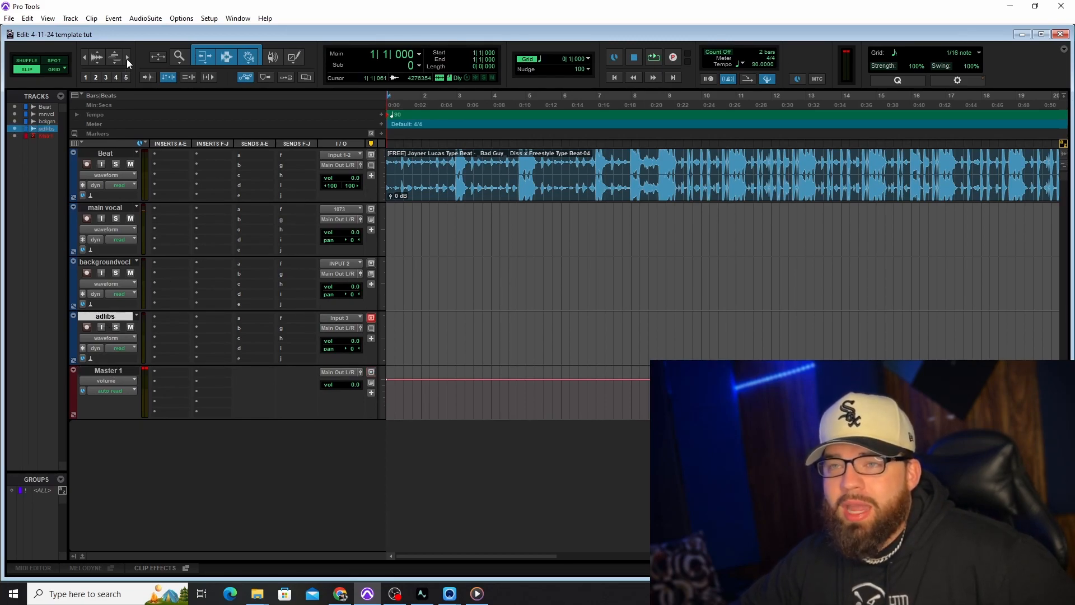
left_click(70, 19)
left_click(84, 31)
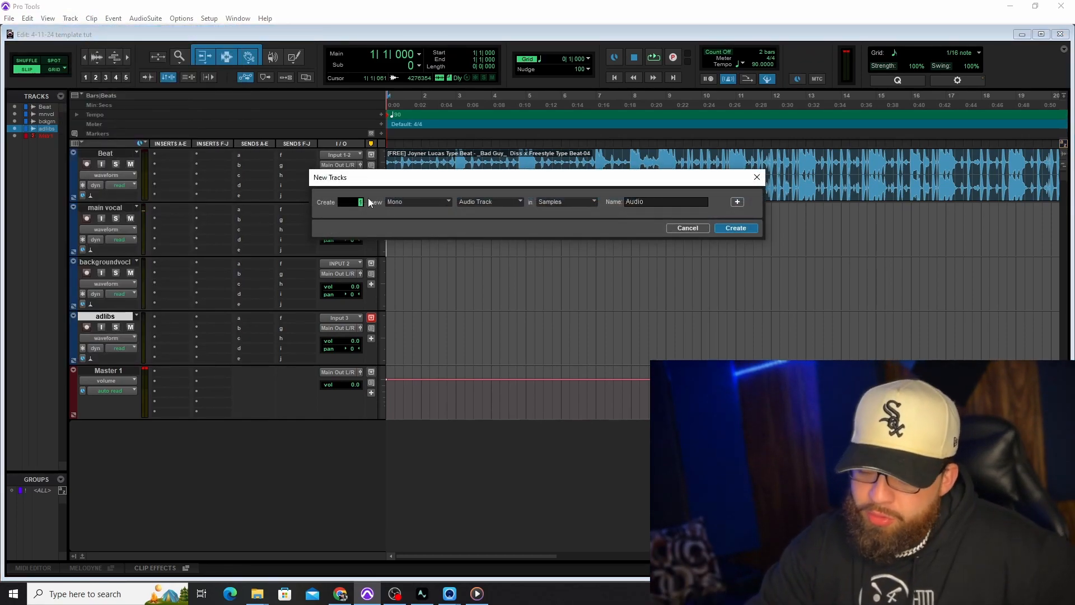
type("3")
left_click(419, 201)
left_click(442, 215)
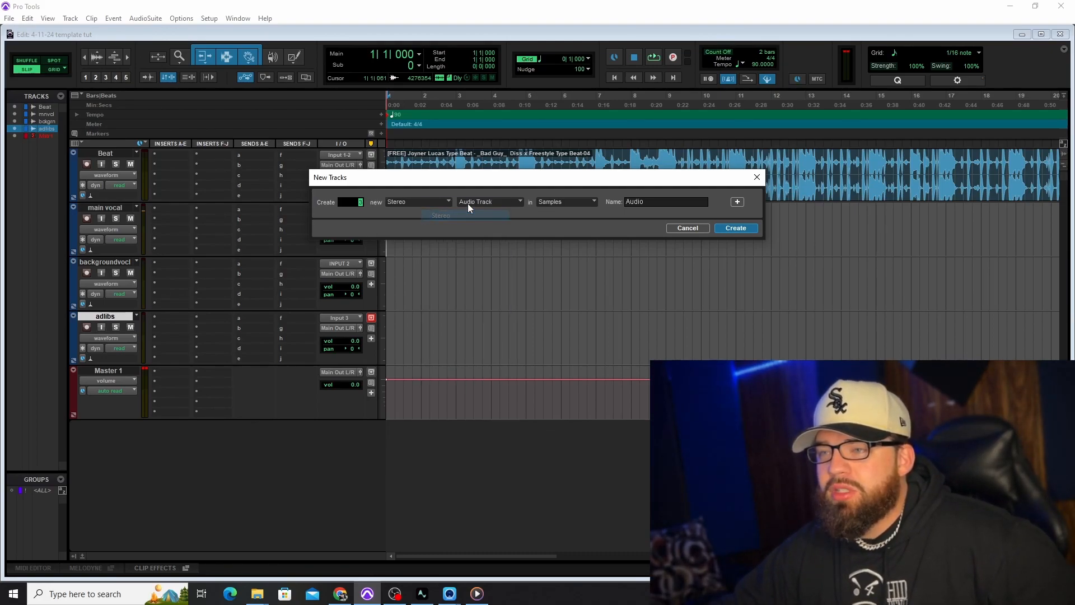
left_click(478, 201)
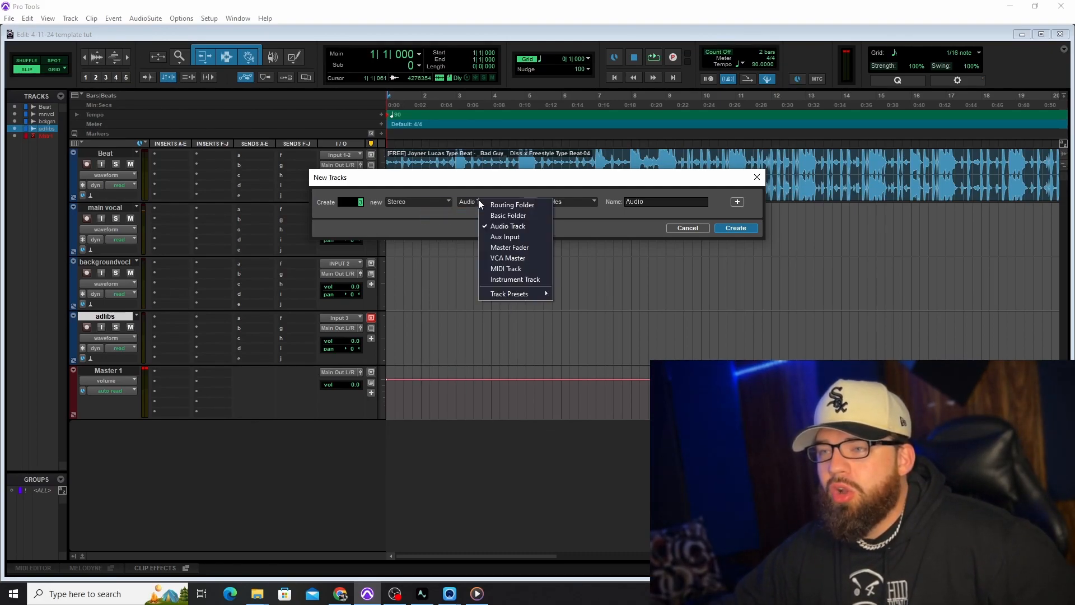
left_click(510, 236)
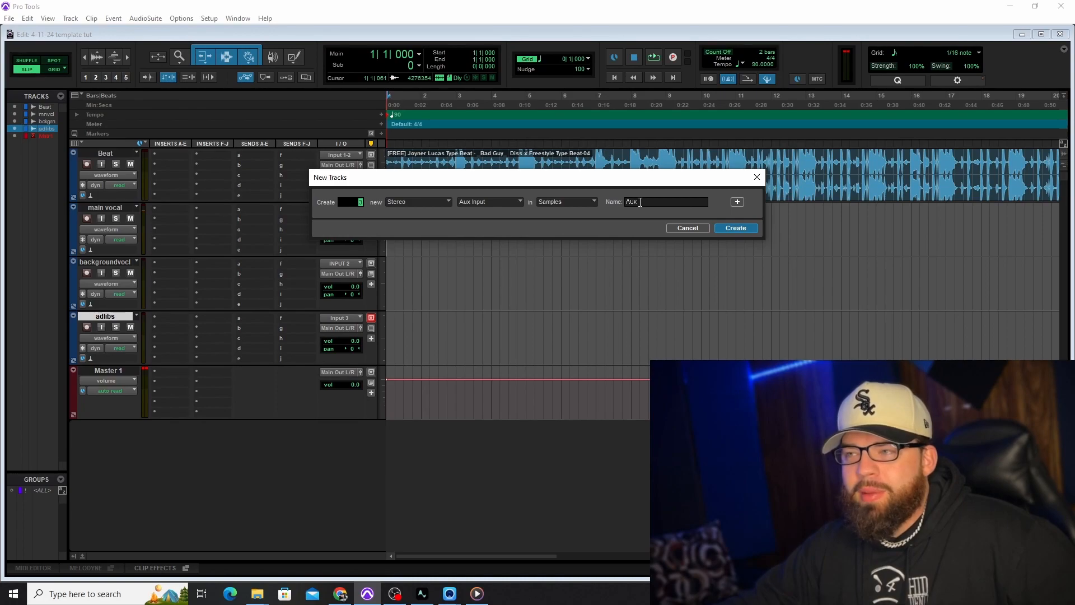
left_click(728, 227)
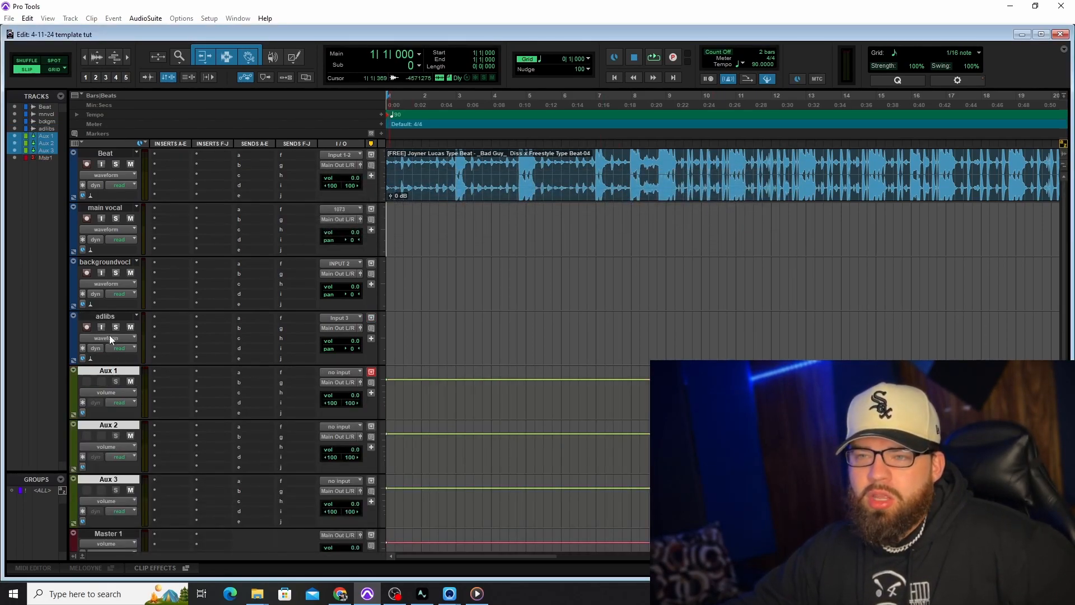
Rename the first new aux track, directly below adlibs, as verb
left_click(108, 317)
left_click(108, 371)
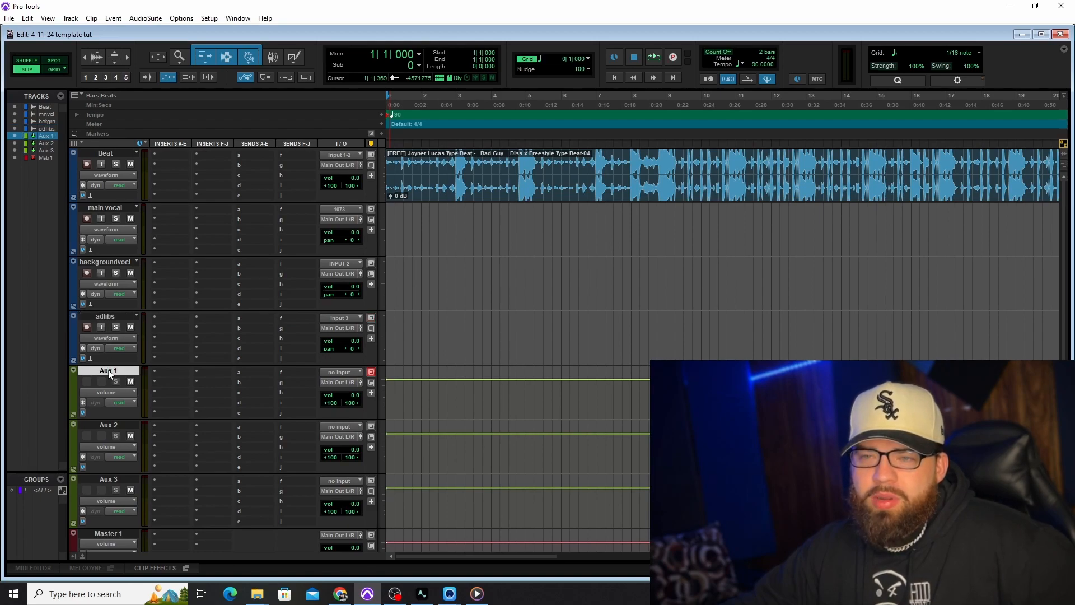
double_click(109, 372)
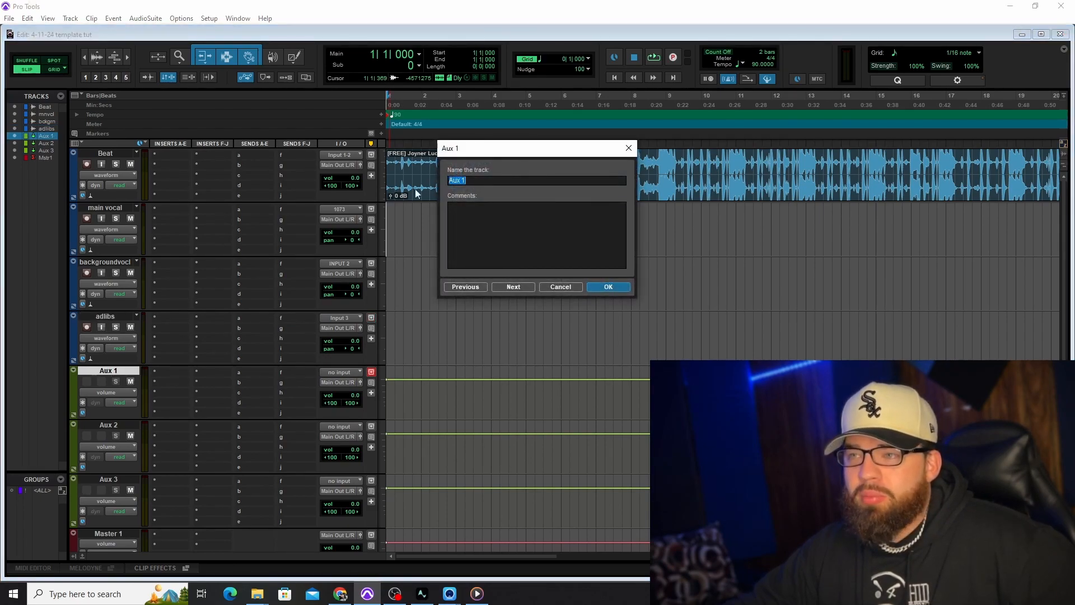
type("ver")
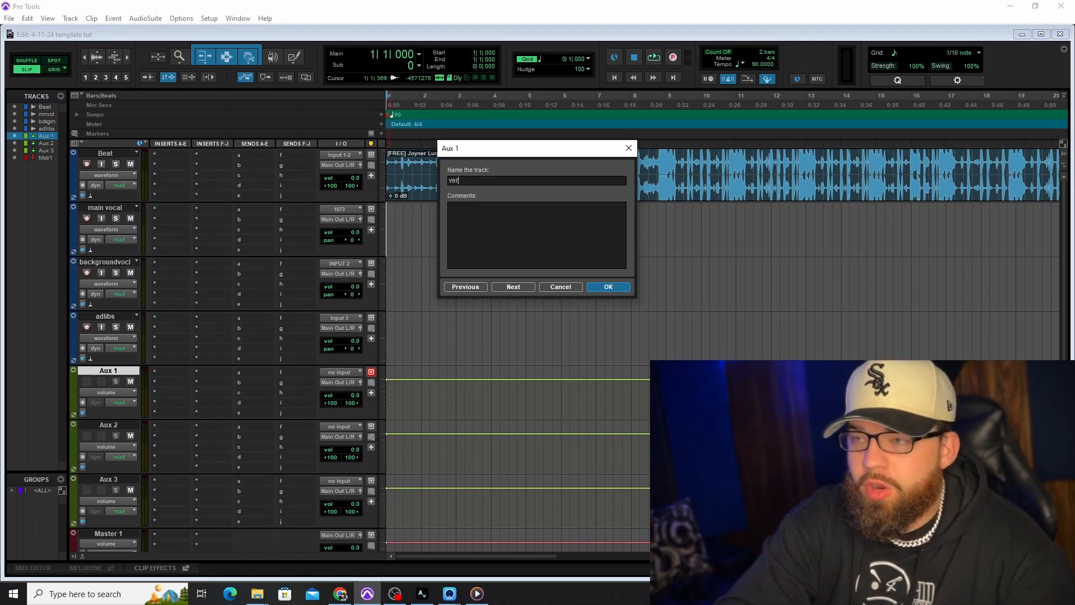
type("b")
key("Return")
Rename the Aux 2 track as delay
scroll(311, 384, "down", 3)
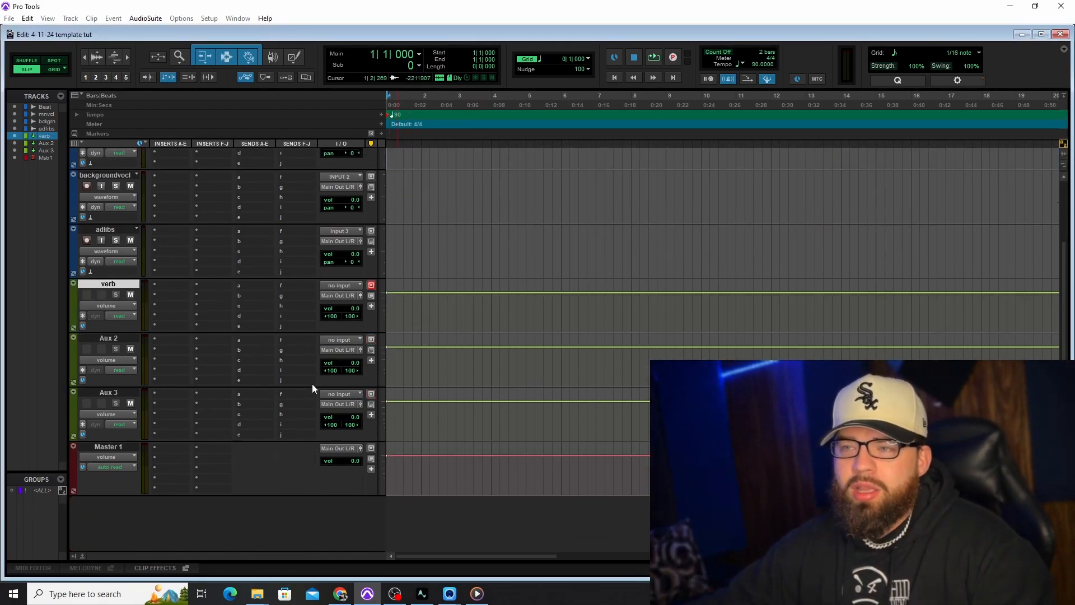
double_click(109, 339)
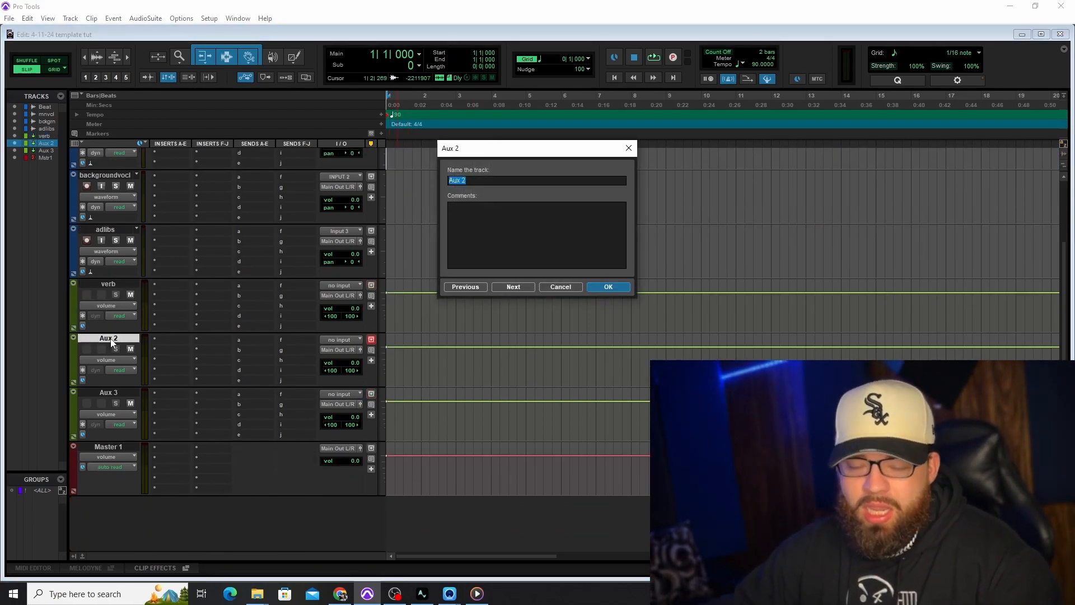
type("delay")
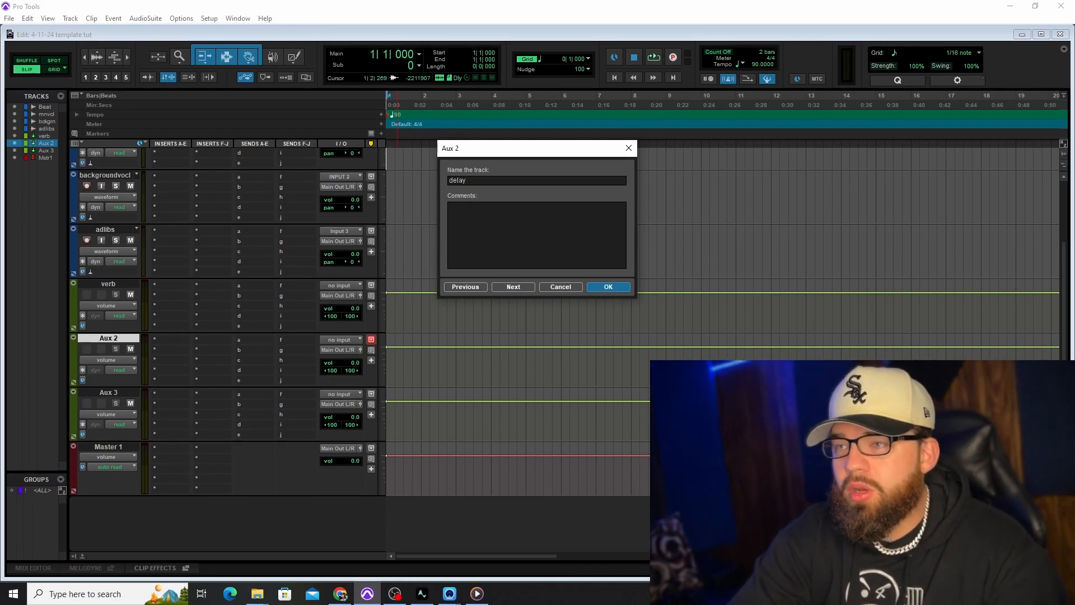
key("Return")
Rename the Aux 3 track as p.comp
left_click(109, 393)
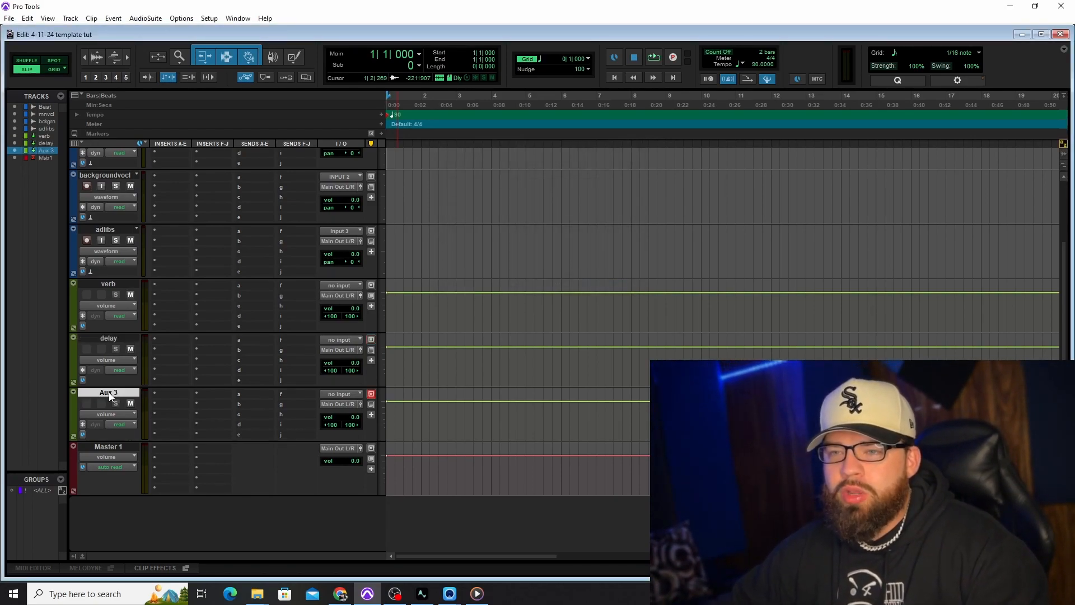
double_click(109, 397)
type("p")
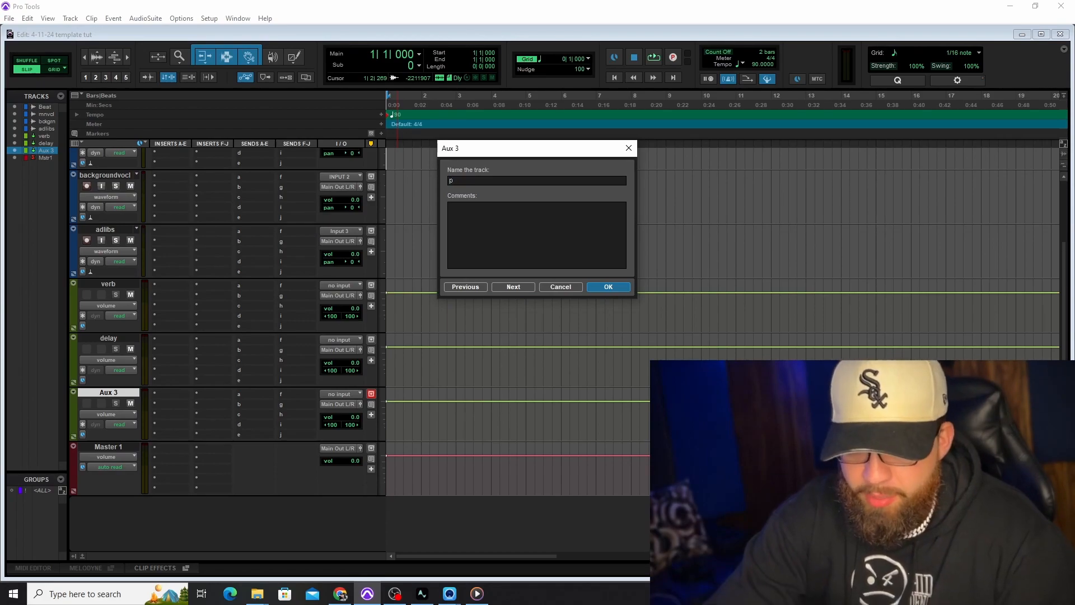
type(".comp")
key("Return")
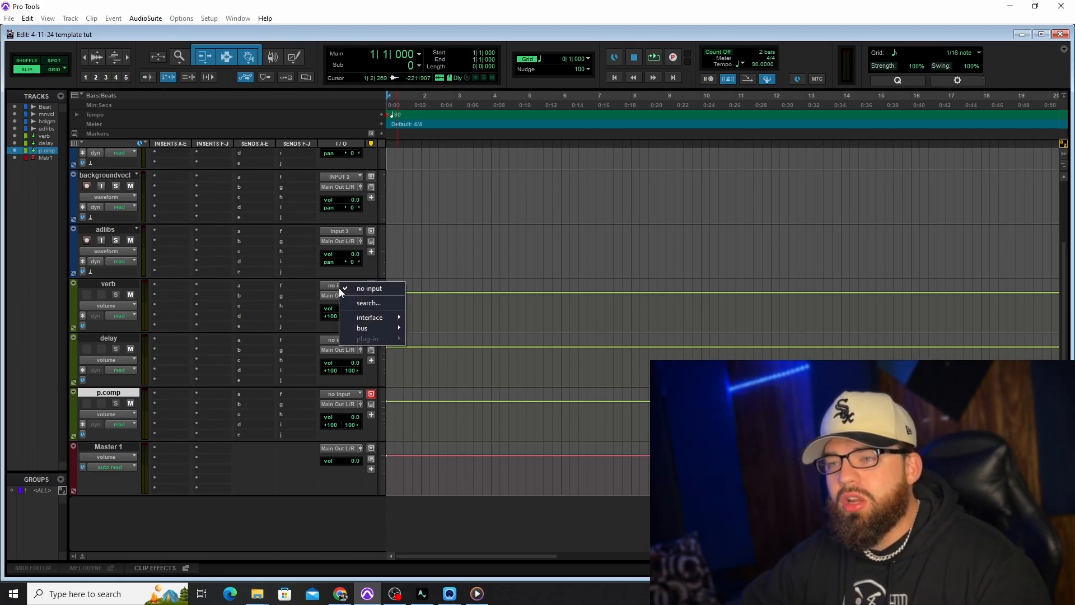
Set the verb track's input to the Verb (Stereo) bus
mouse_move(368, 326)
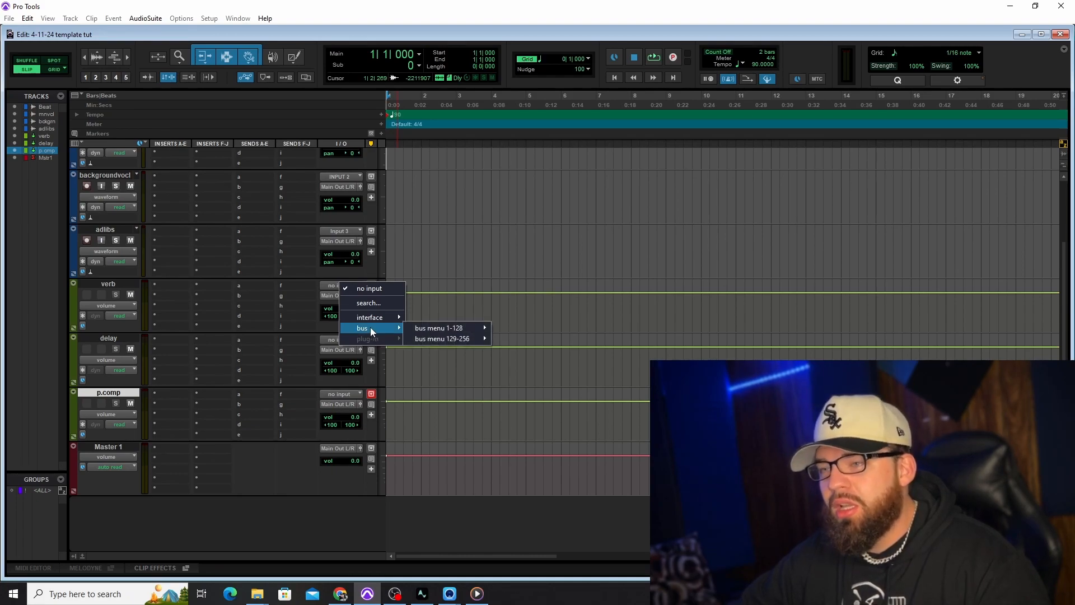
mouse_move(445, 329)
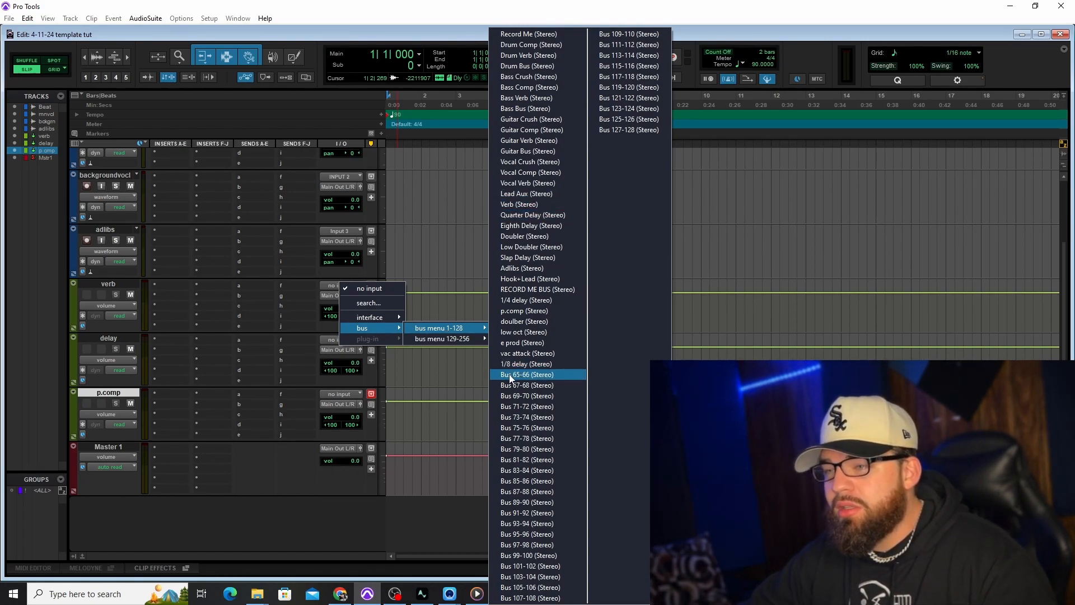
left_click(528, 206)
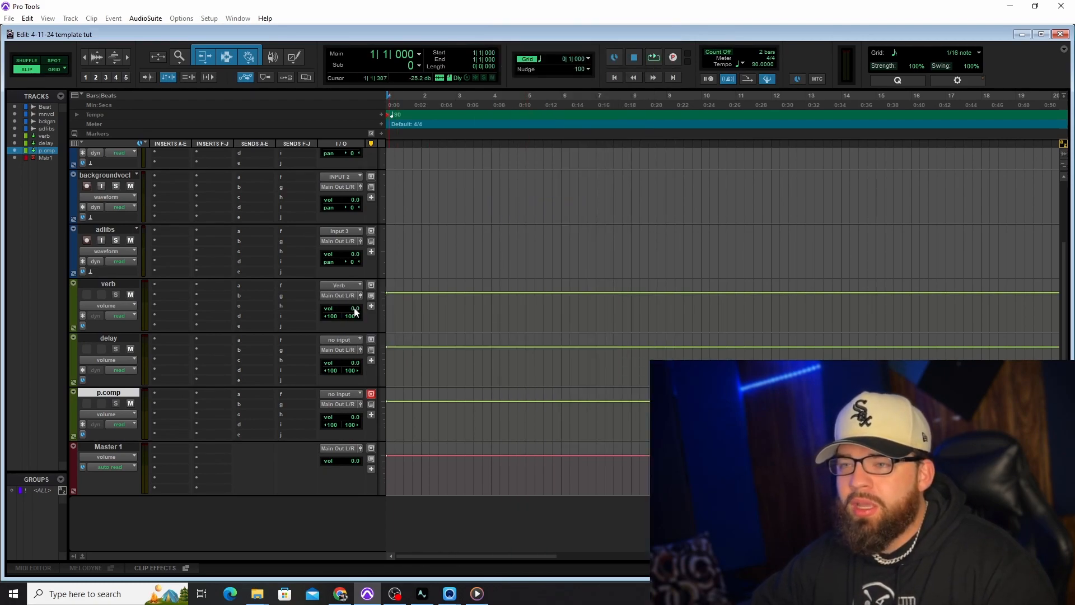
right_click(338, 286)
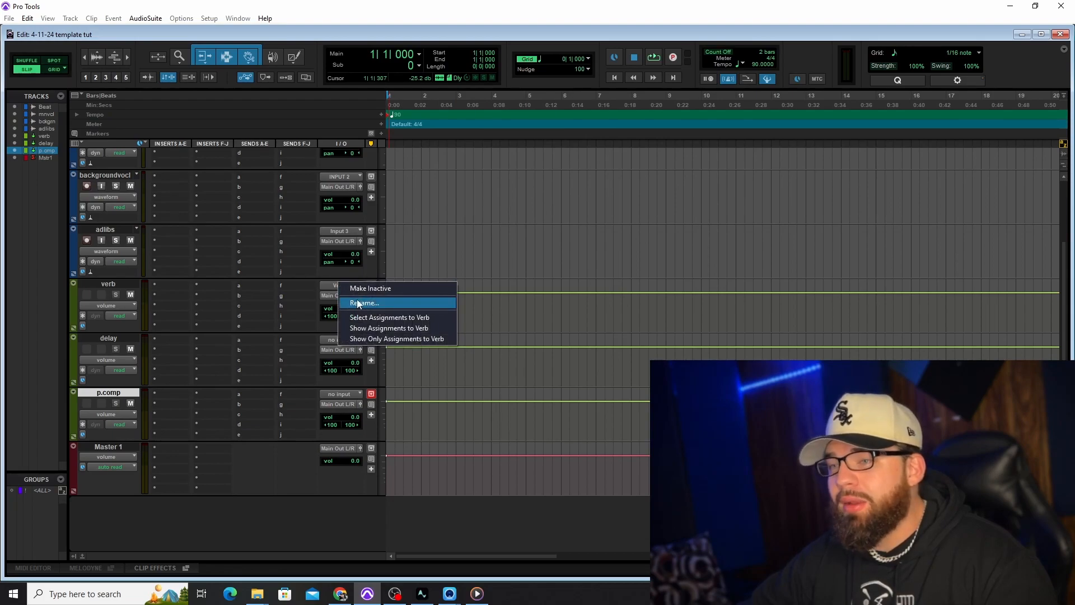
left_click(387, 303)
left_click(559, 231)
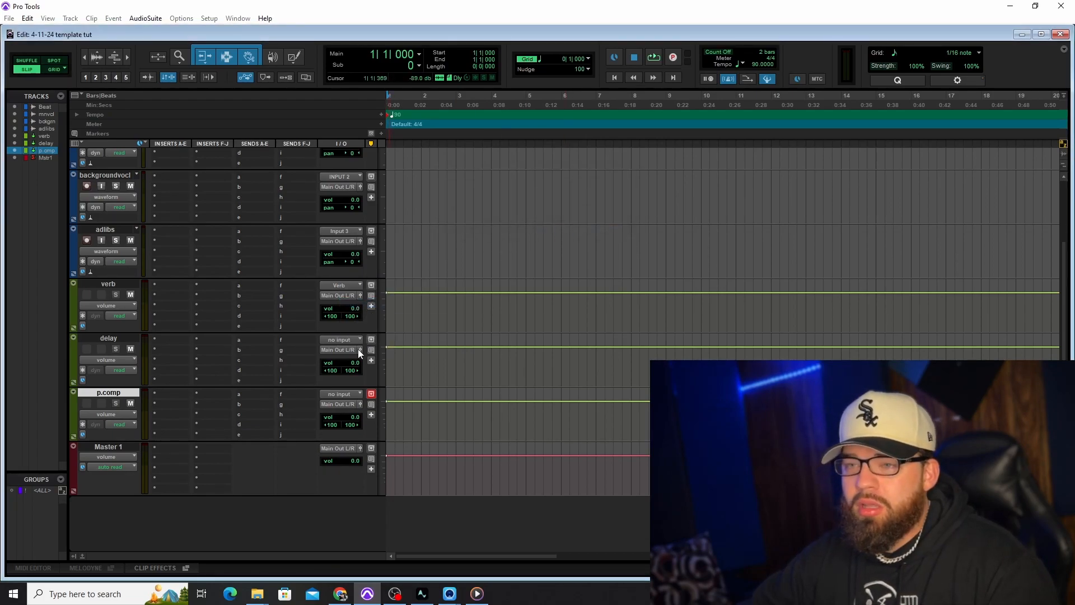
Set the delay track's input to the Quarter Delay (Stereo) bus
left_click(339, 340)
mouse_move(364, 382)
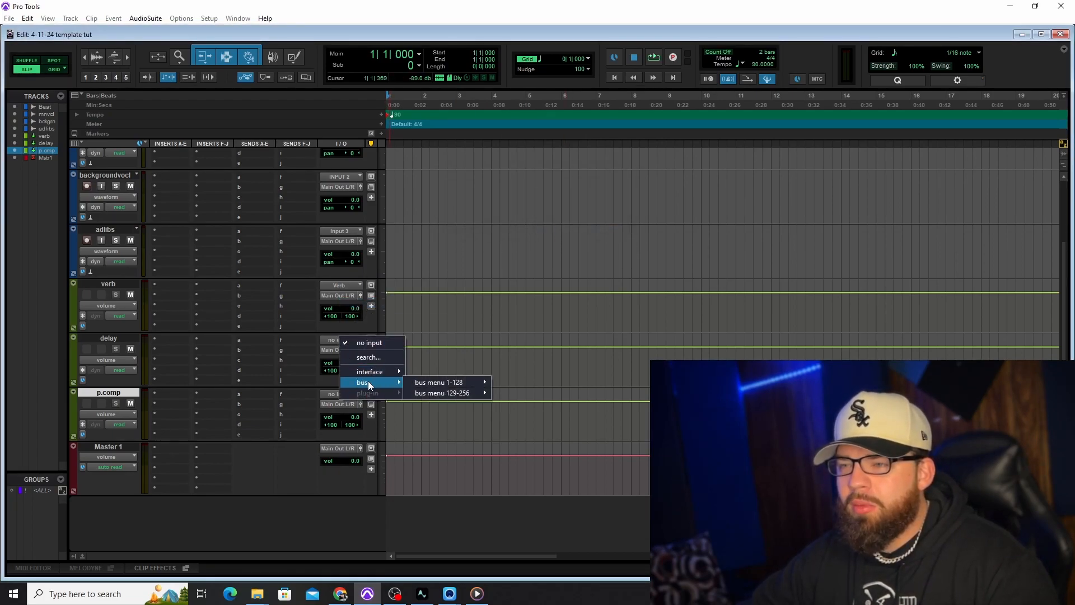
mouse_move(419, 383)
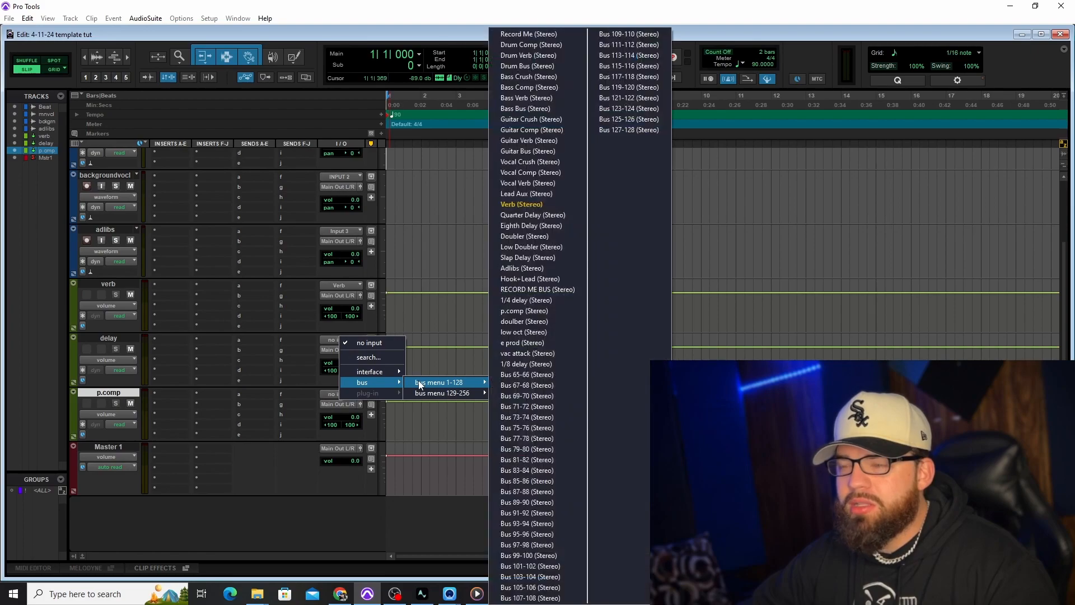
left_click(559, 218)
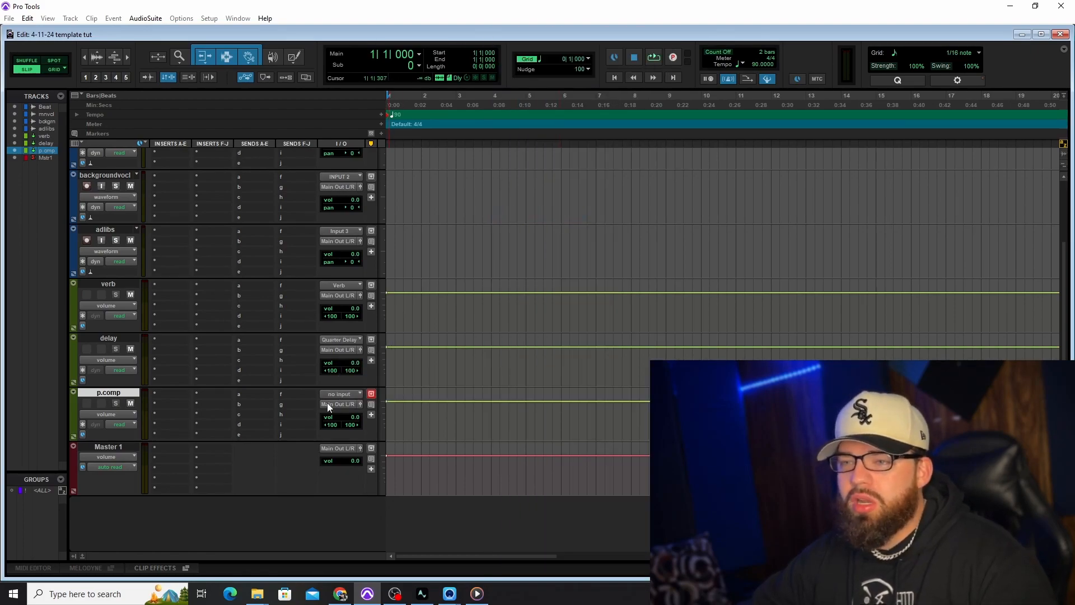
Set the p.comp track's input to the Drum Comp (Stereo) bus
left_click(341, 396)
mouse_move(371, 436)
mouse_move(425, 437)
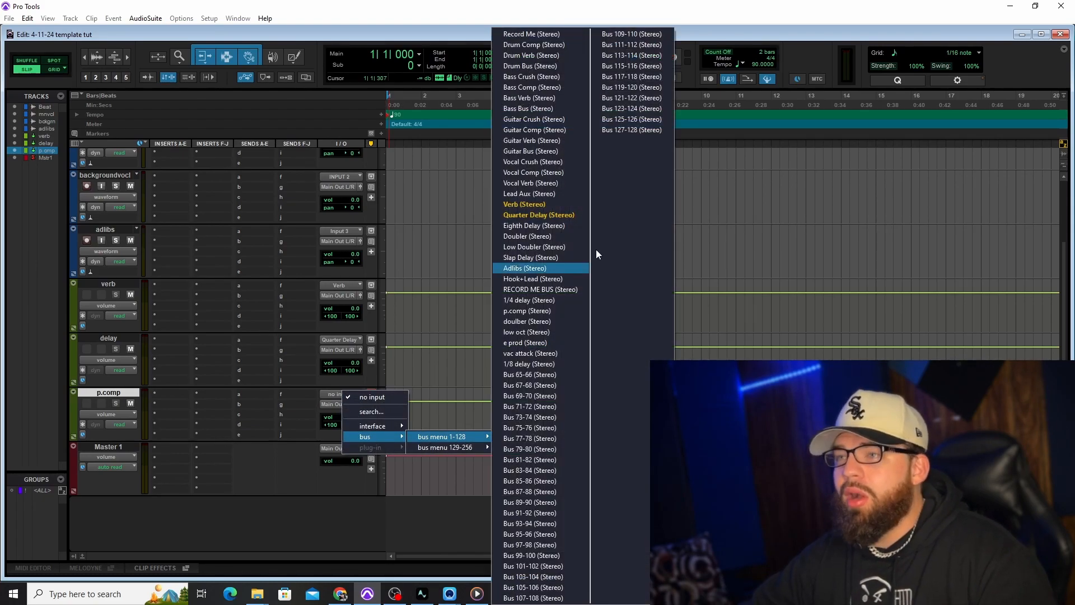
left_click(541, 45)
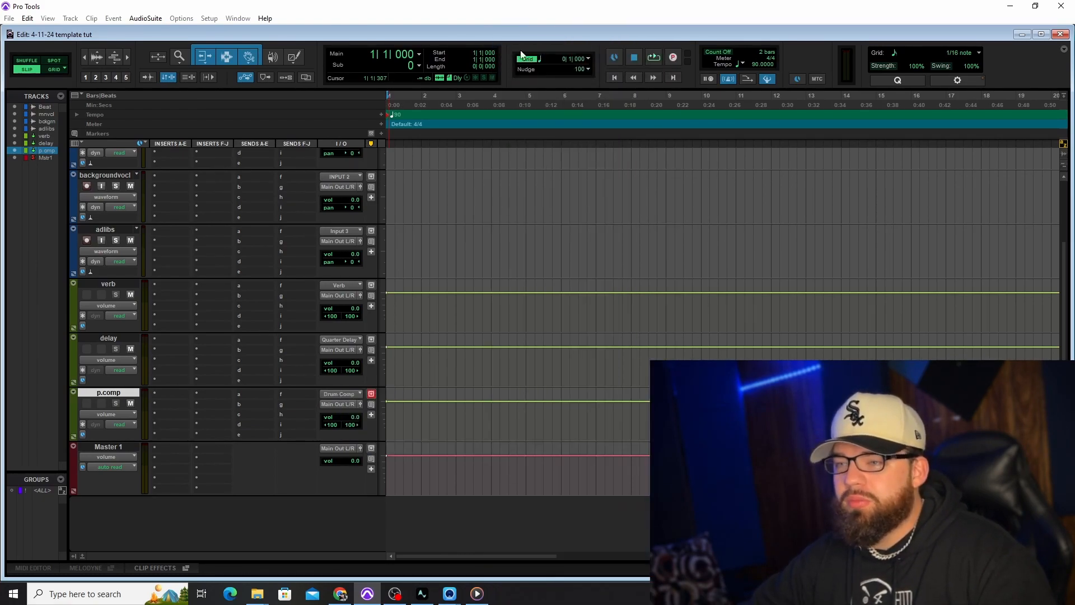
Rename the bus assigned to the p.comp track's input from Drum Comp to "p. Comp"
right_click(331, 392)
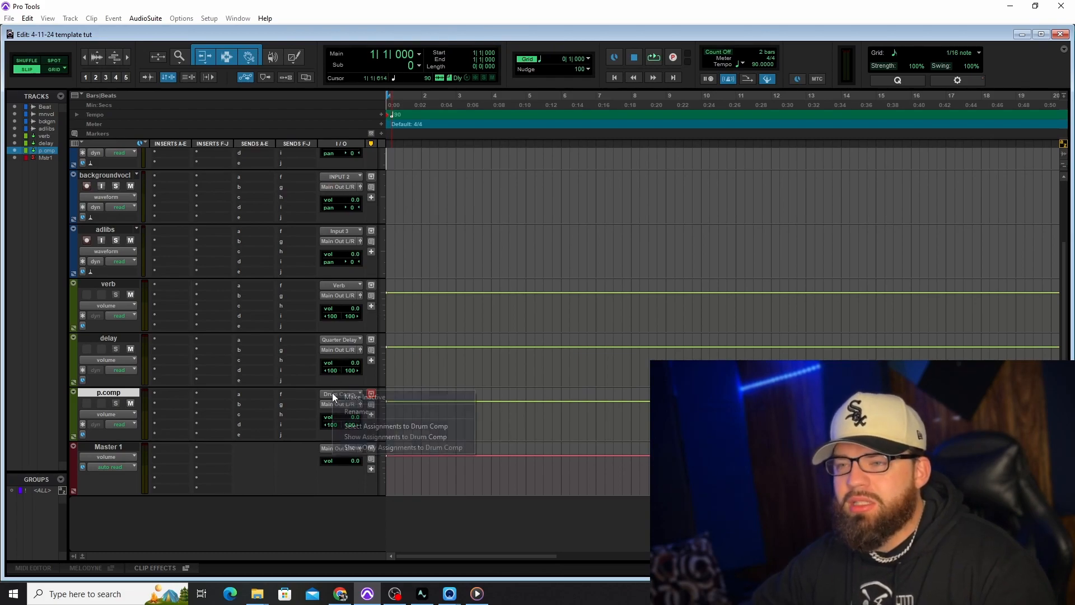
left_click(372, 410)
double_click(468, 210)
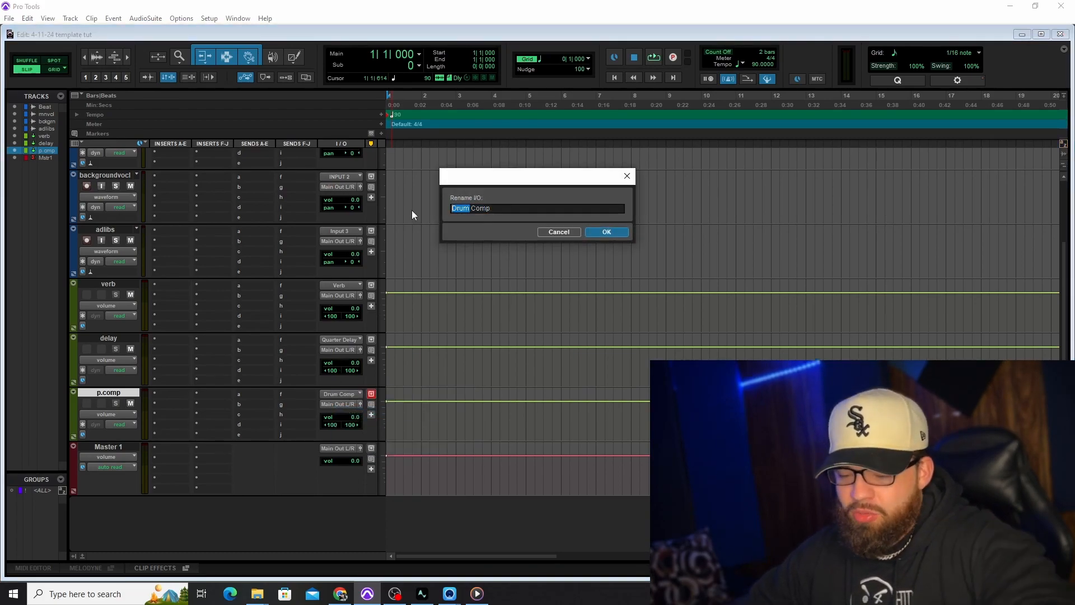
key("BackSpace")
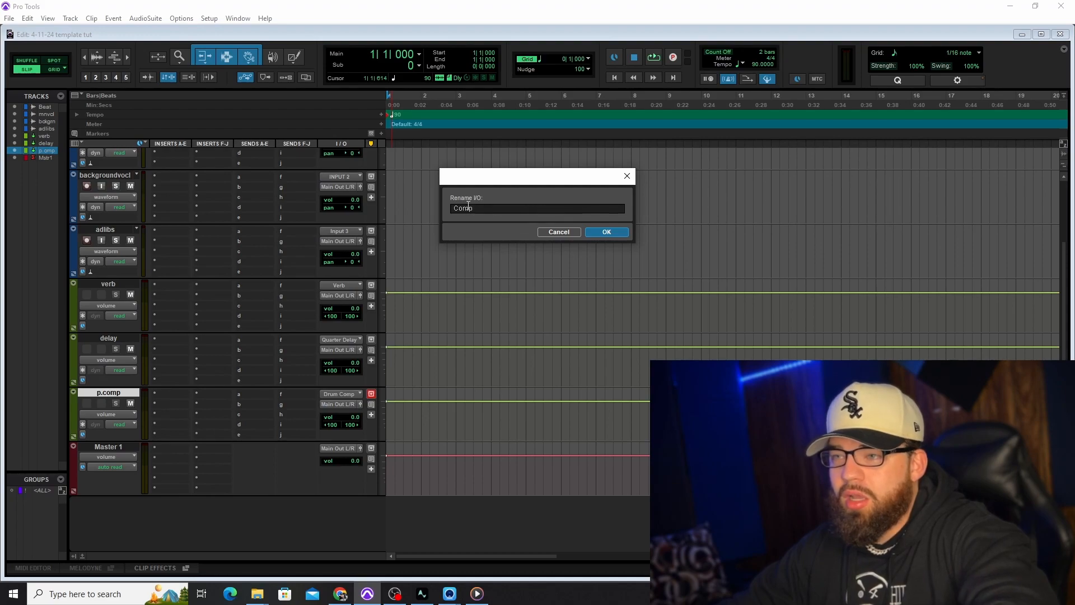
type("p.")
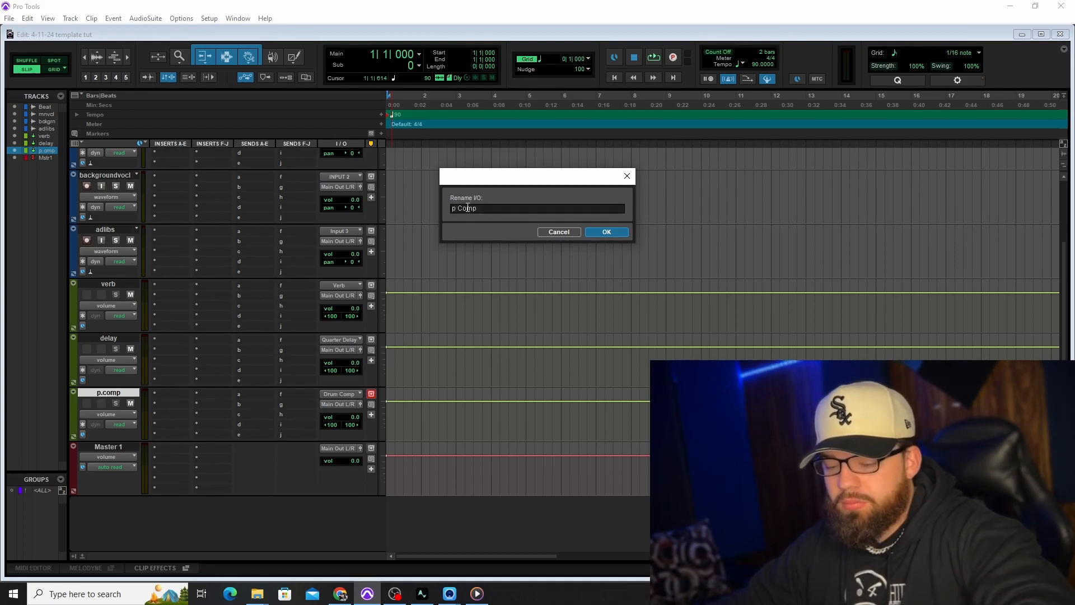
left_click(608, 232)
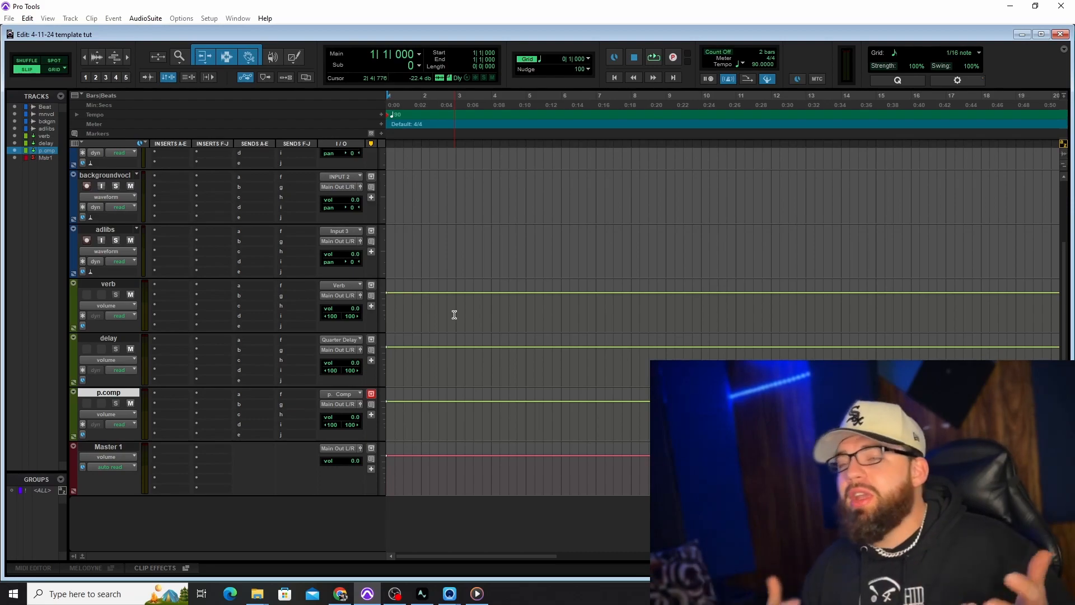
Search the plug-ins for rverb and insert RVerb in the verb track's first insert slot
left_click(168, 285)
mouse_move(221, 317)
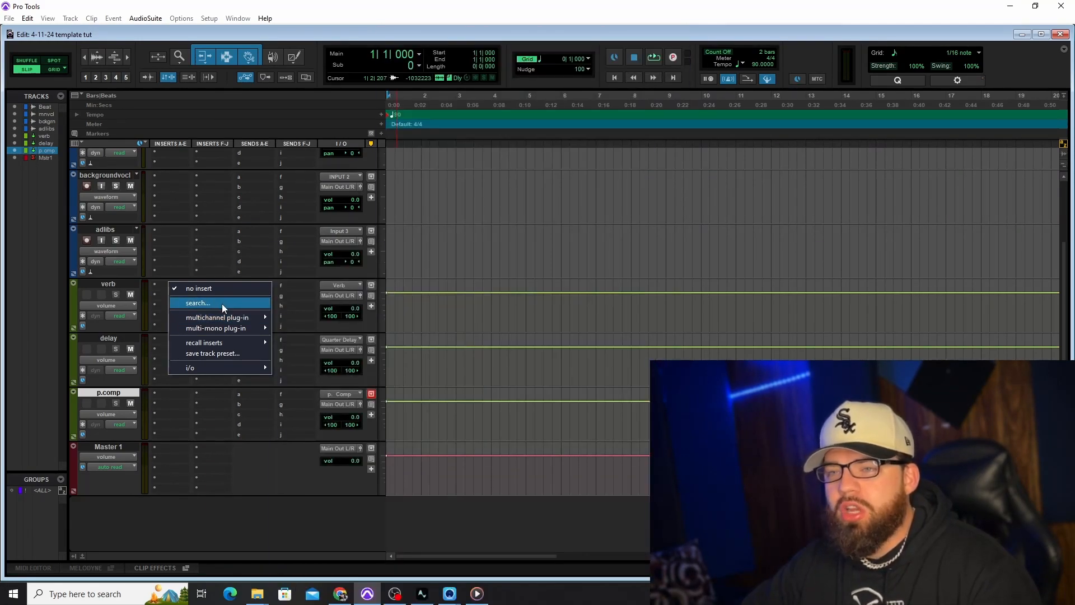
left_click(221, 303)
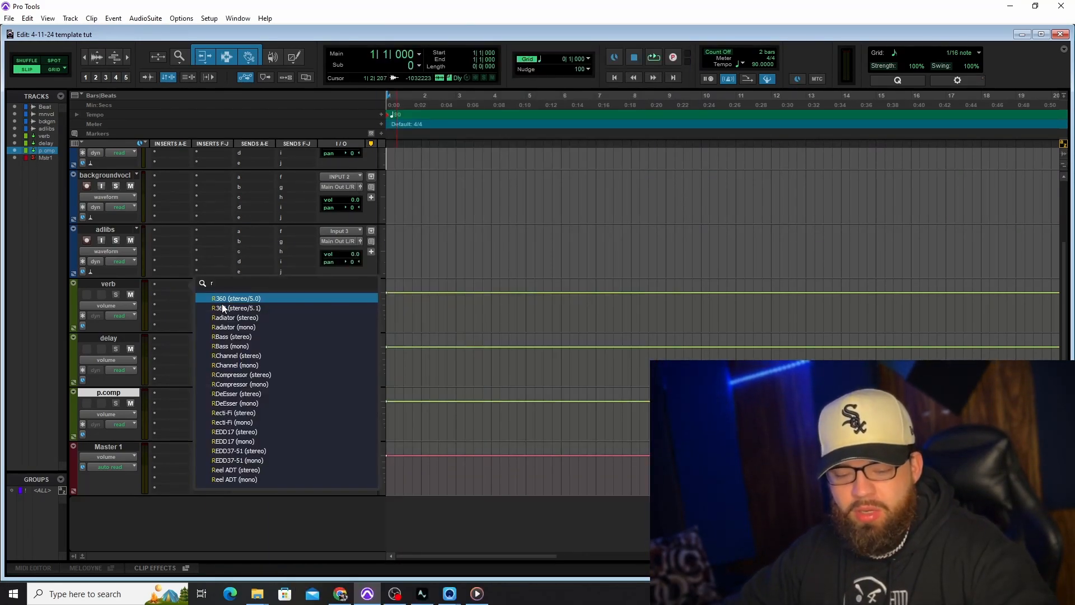
type("rverb")
left_click(230, 297)
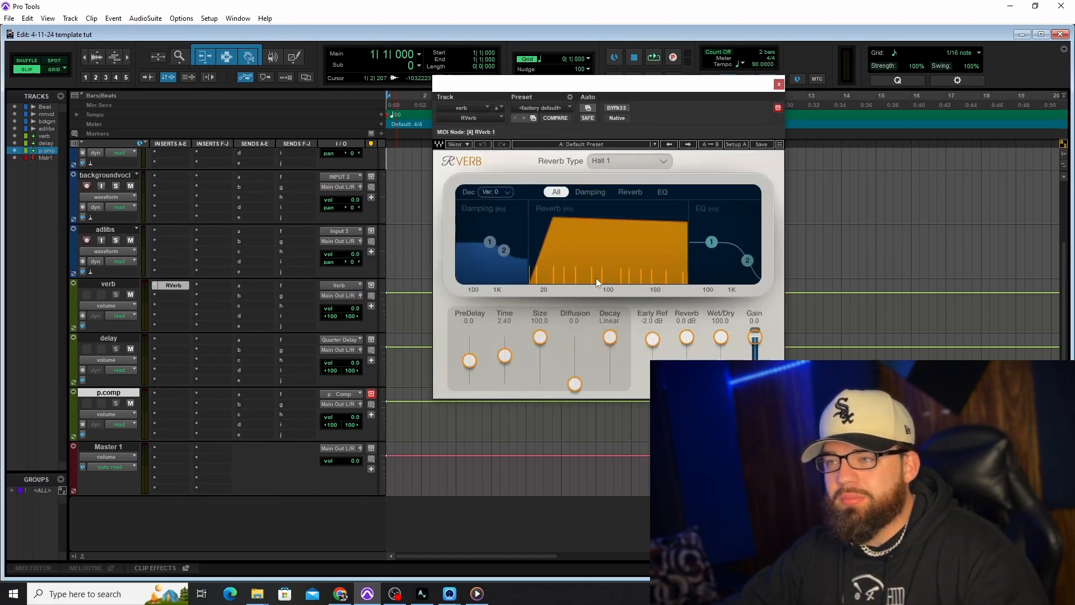
Set the verb track's RVerb reverb type to Plate 1 and close the plug-in window
left_click(663, 162)
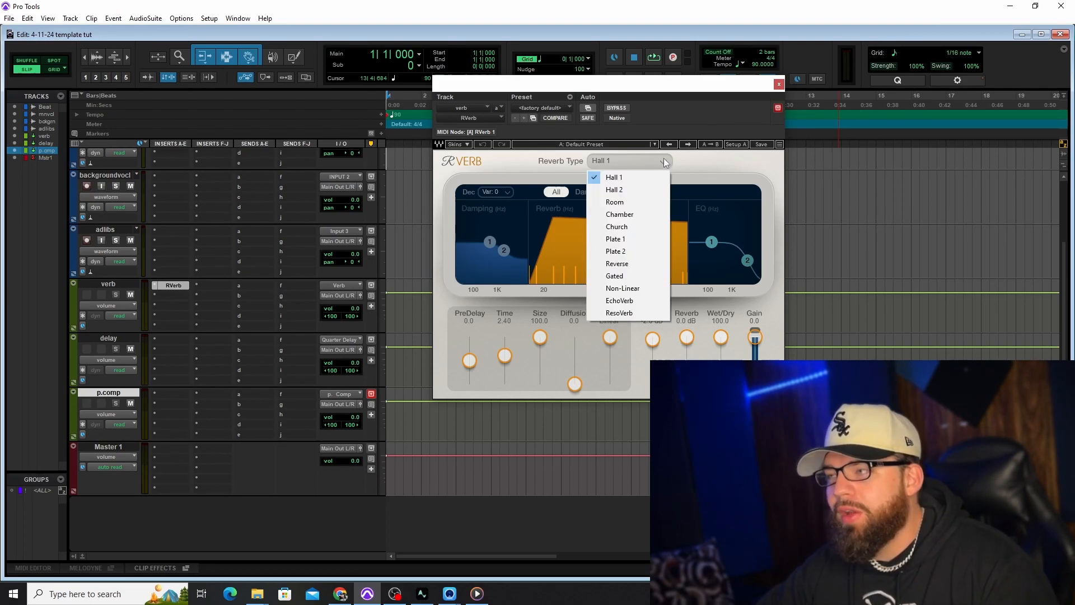
left_click(634, 239)
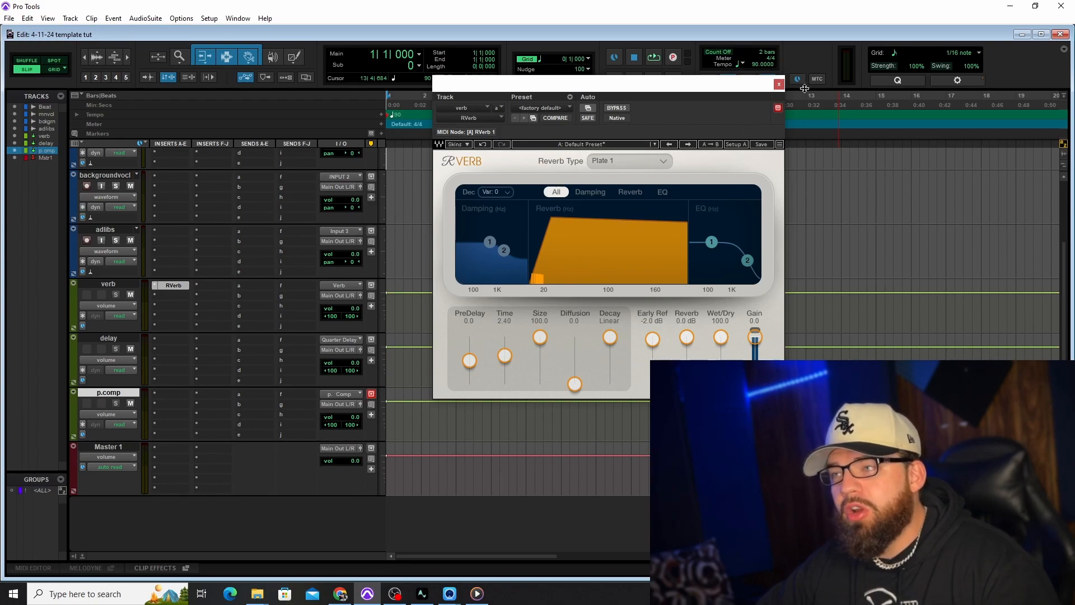
left_click(778, 84)
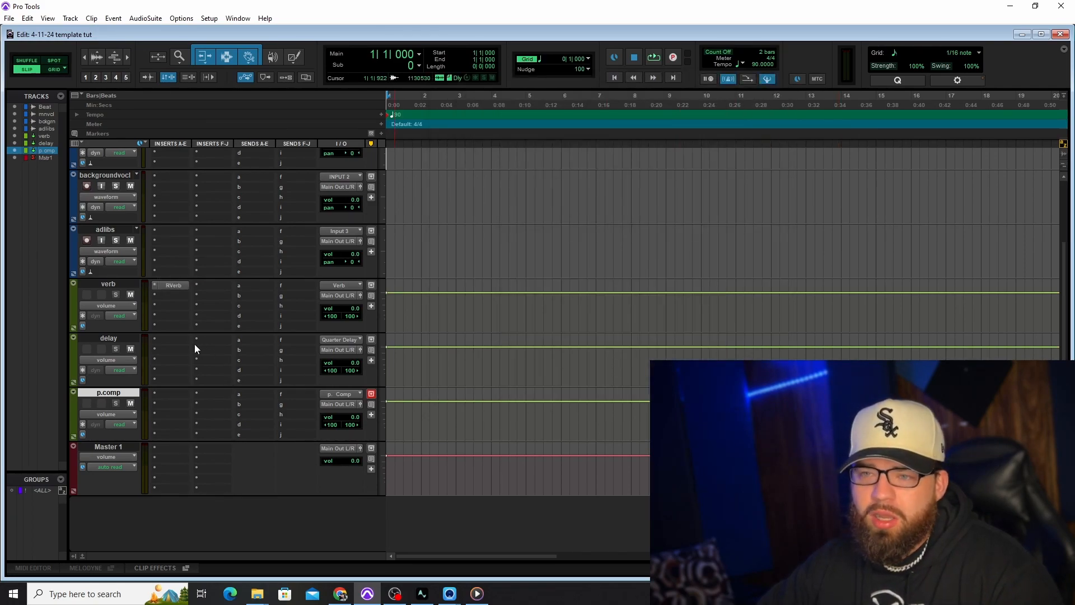
Search the plug-ins for "h del", insert H-Delay (stereo) in the delay track's first insert slot and set its delay time to 1/4
left_click(164, 338)
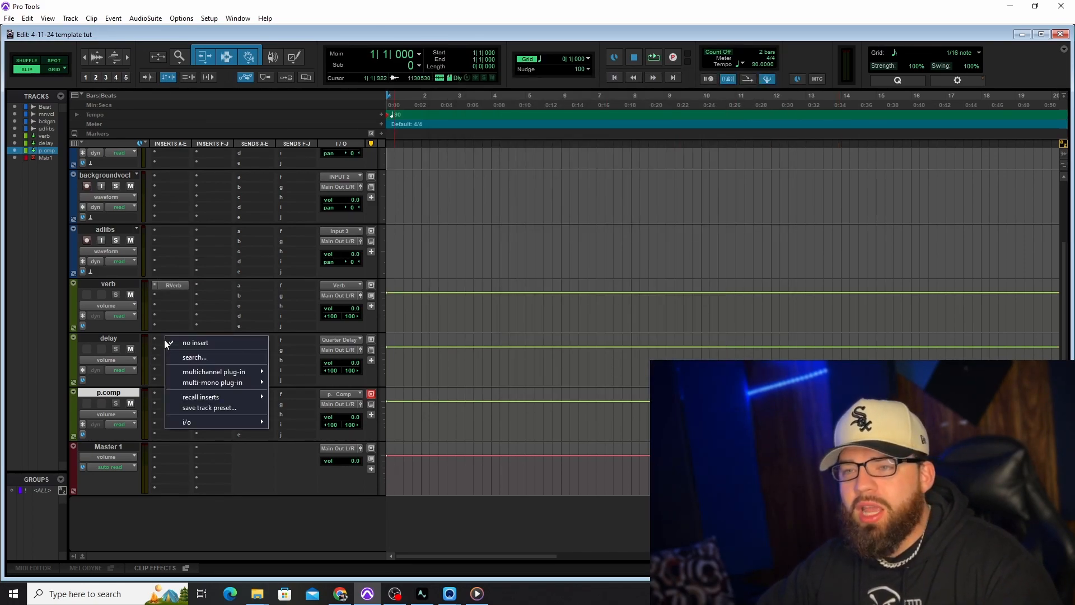
left_click(210, 359)
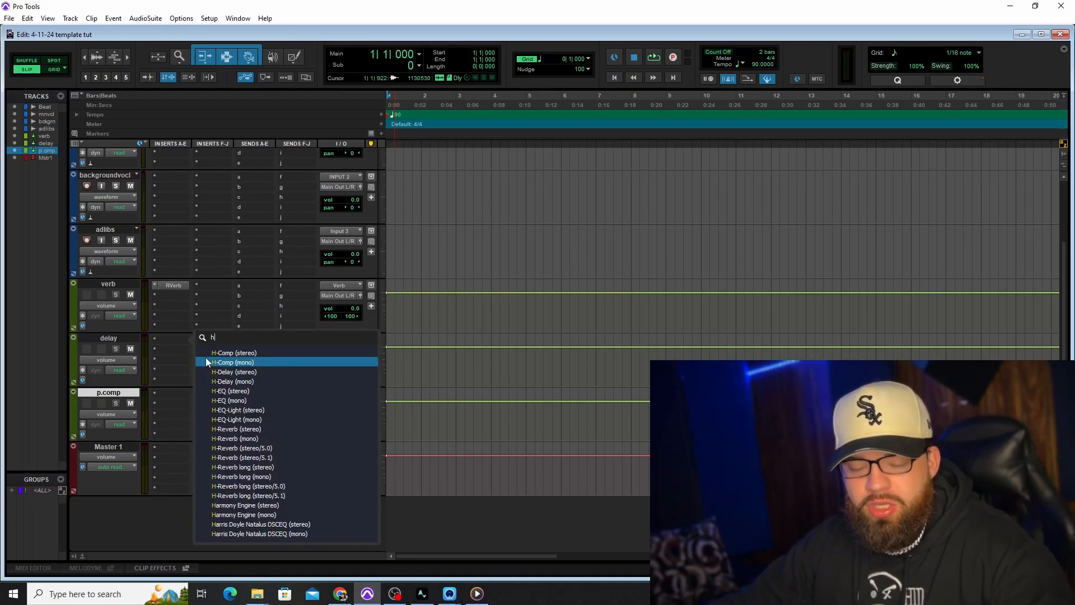
type("hde")
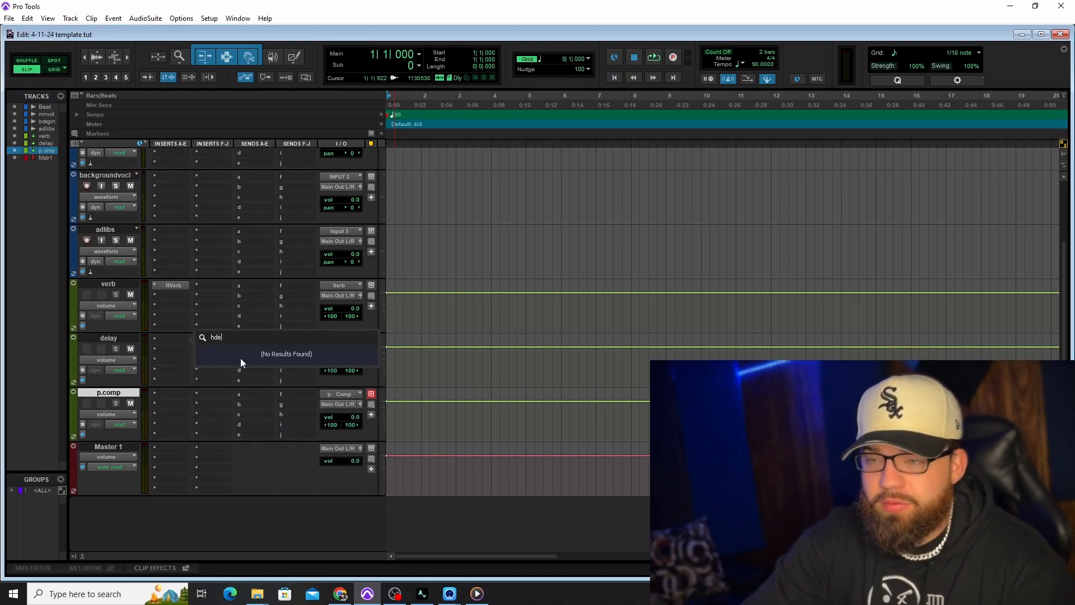
key("BackSpace")
key("BackSpace")
type("del")
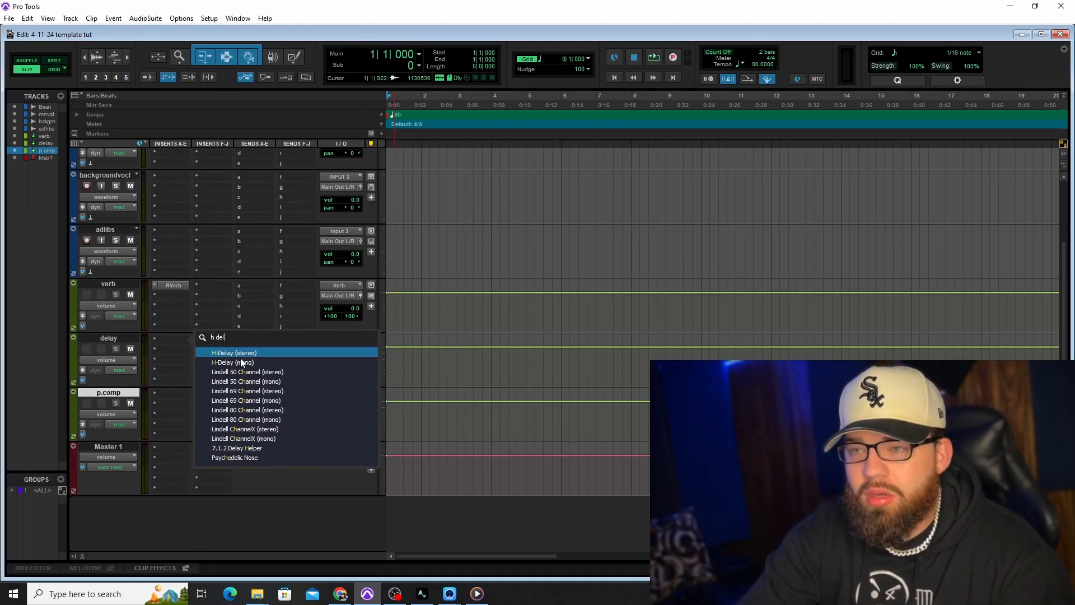
key("Return")
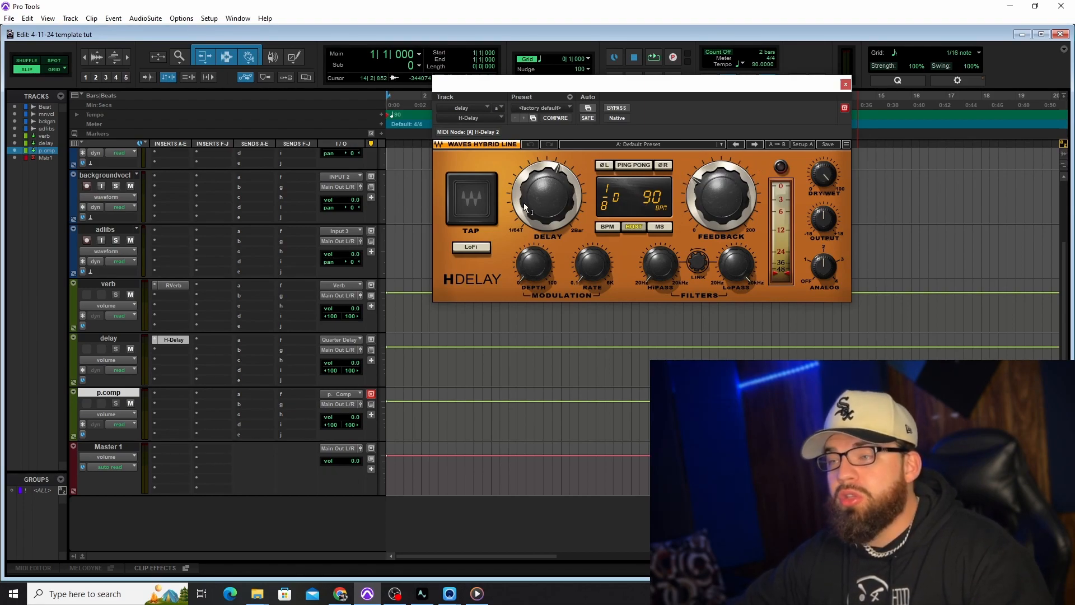
scroll(524, 207, "up", 5)
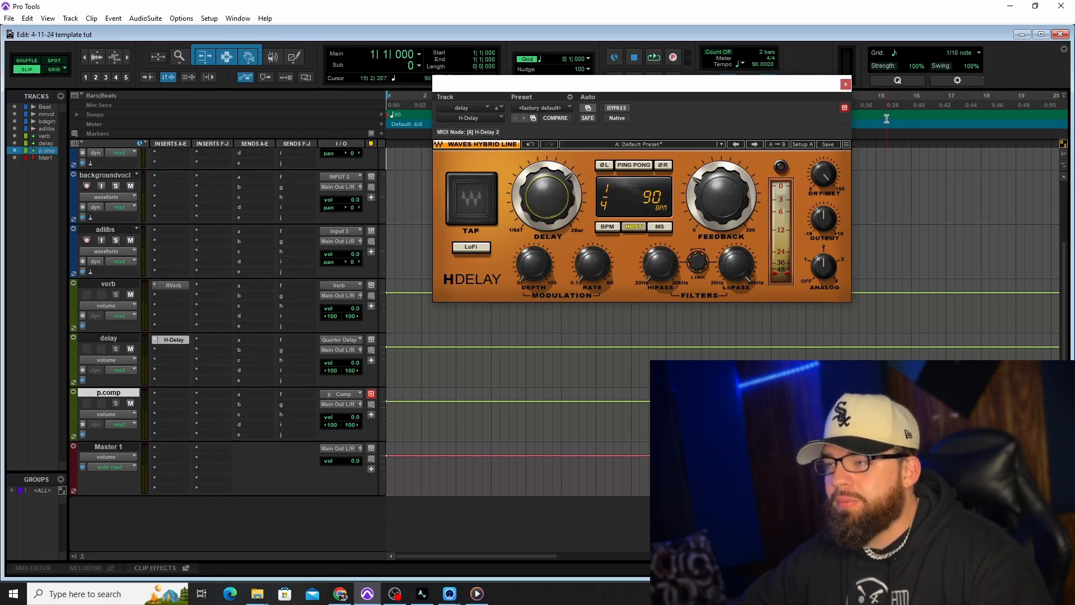
left_click(845, 85)
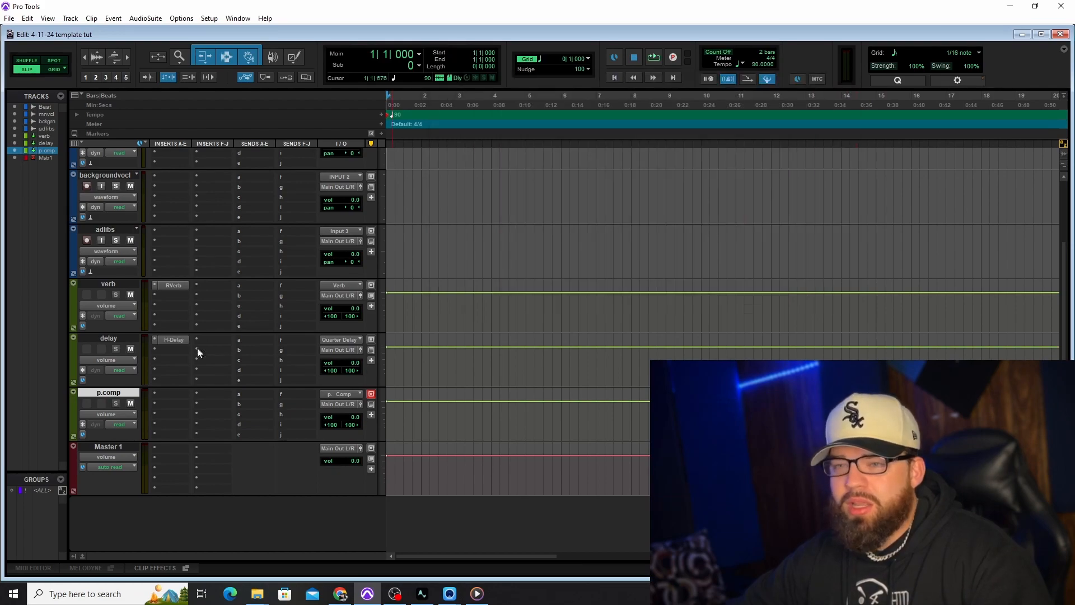
Insert the multichannel RVox dynamics plug-in in the p.comp track's first insert slot
left_click(166, 396)
mouse_move(200, 426)
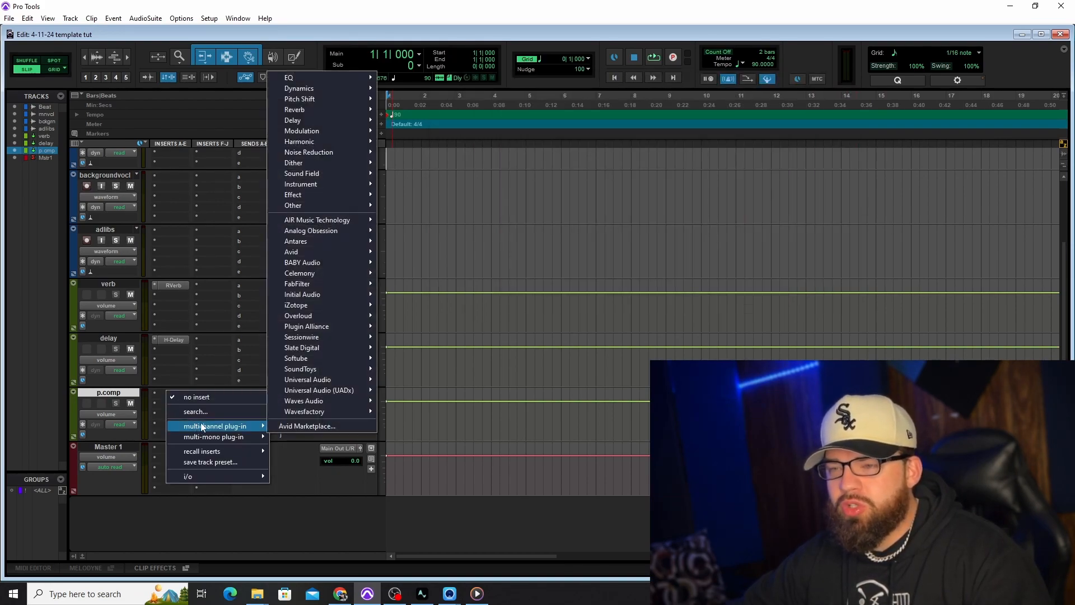
mouse_move(331, 90)
left_click(395, 318)
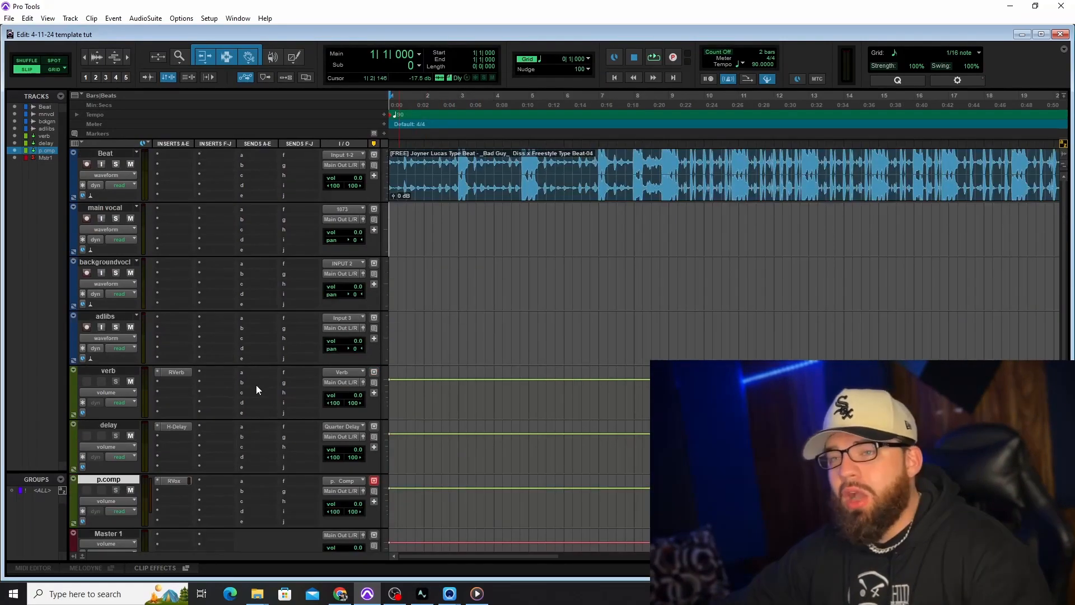
Record-enable the main vocal track and disarm it again
left_click(85, 218)
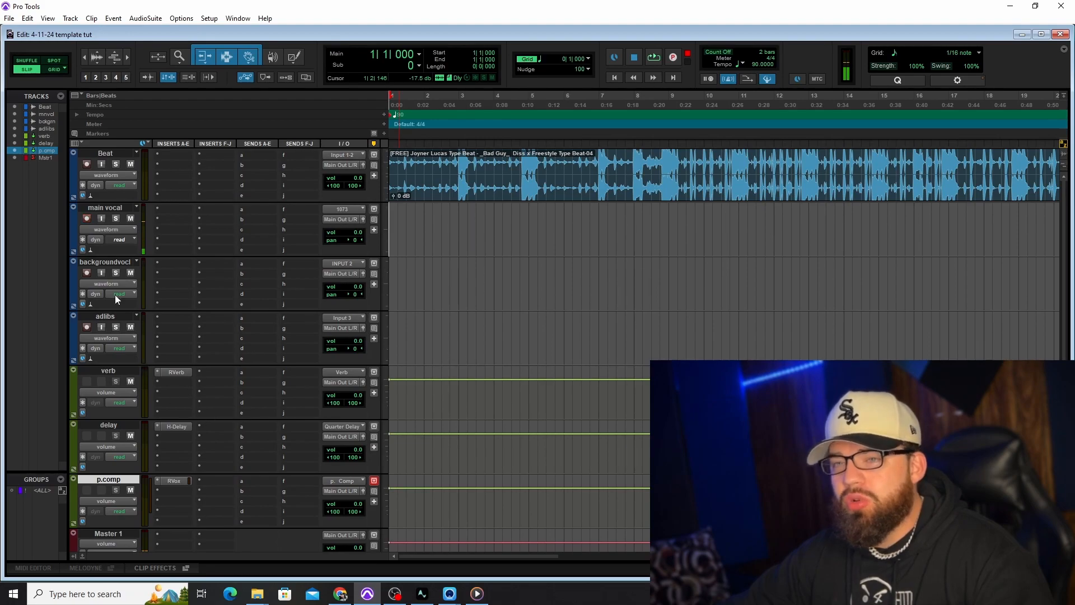
left_click(86, 218)
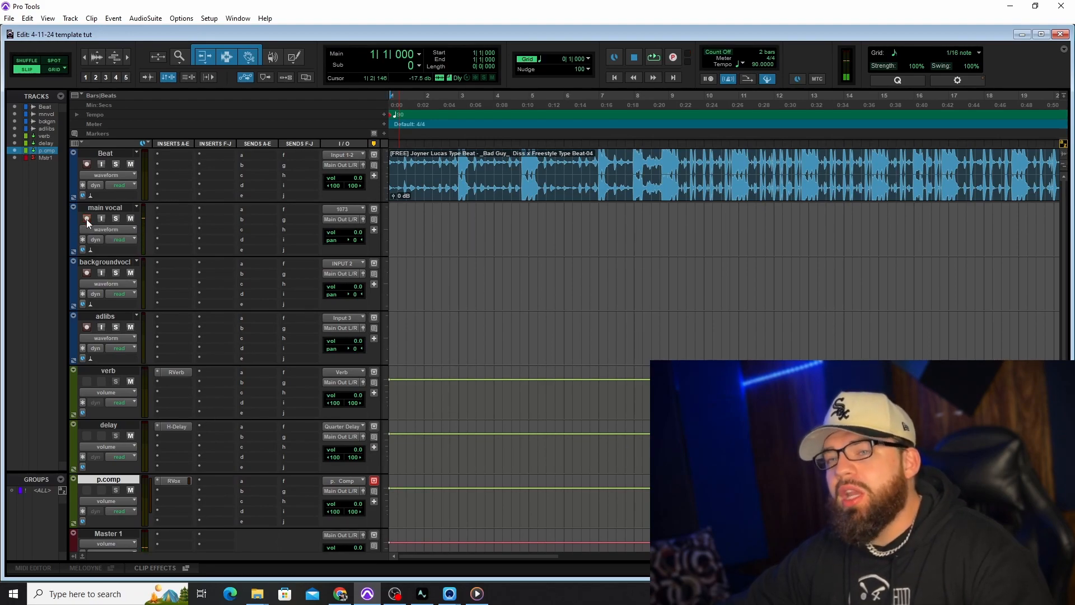
left_click(116, 208)
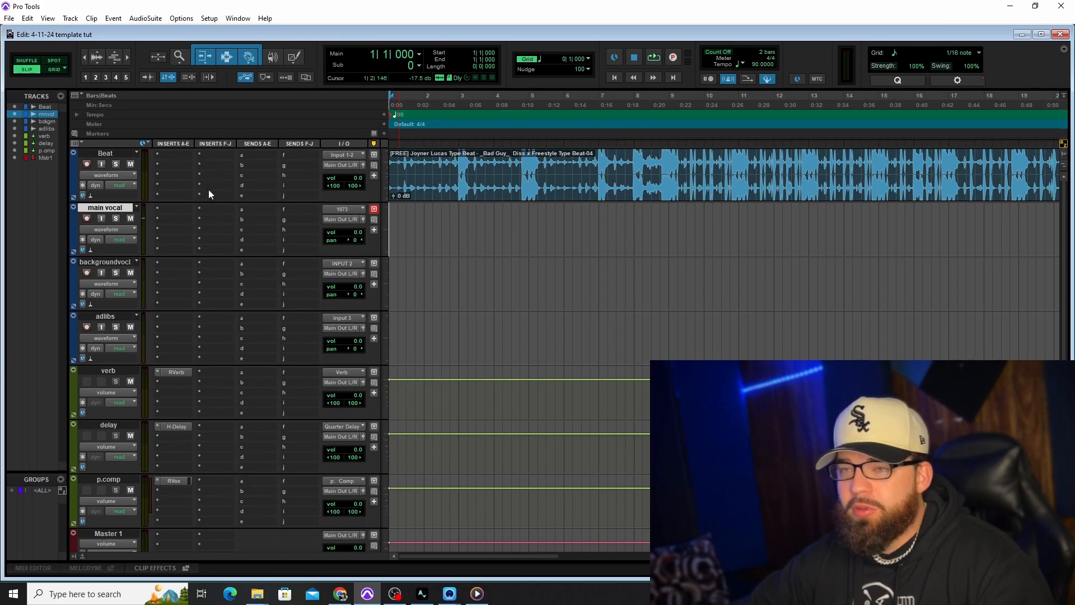
Create one new stereo aux input track named "record bus" directly below the Beat track
left_click(114, 154)
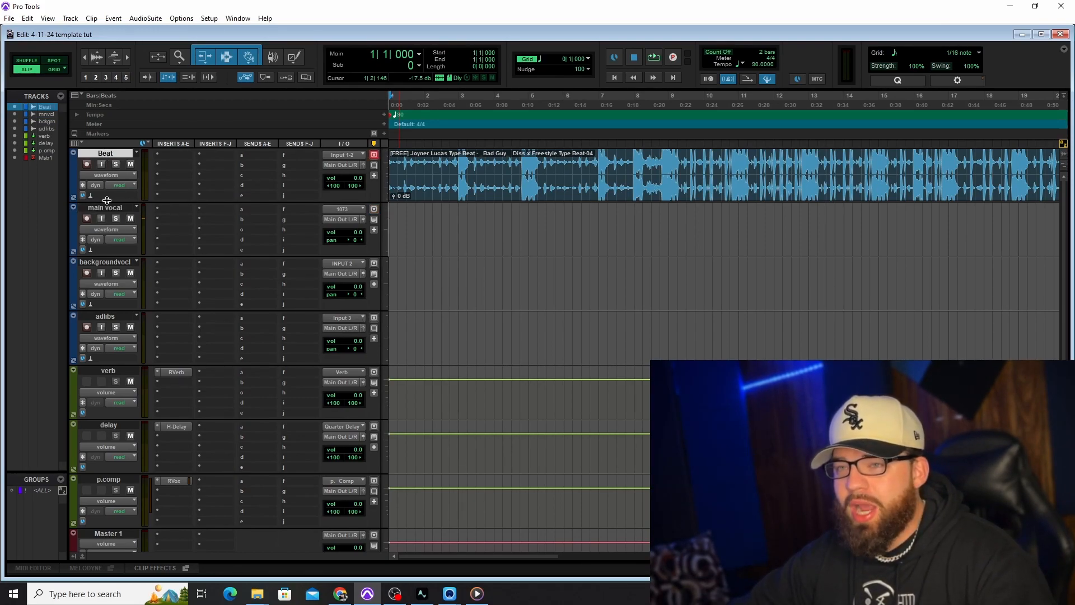
left_click(70, 18)
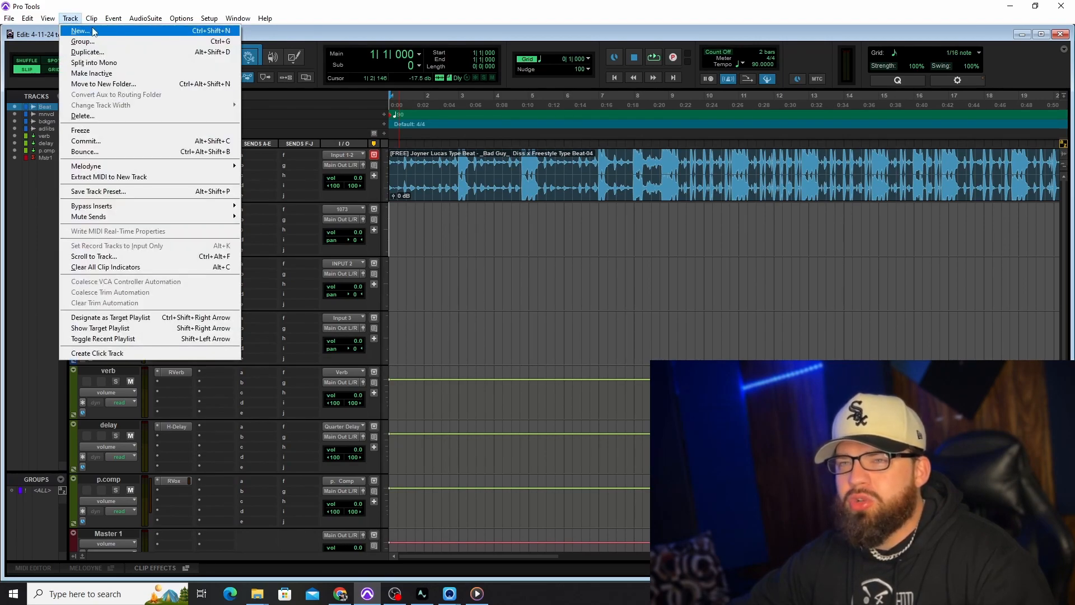
left_click(84, 29)
left_click(411, 200)
left_click(462, 211)
left_click(472, 203)
left_click(487, 236)
double_click(633, 202)
type("rec")
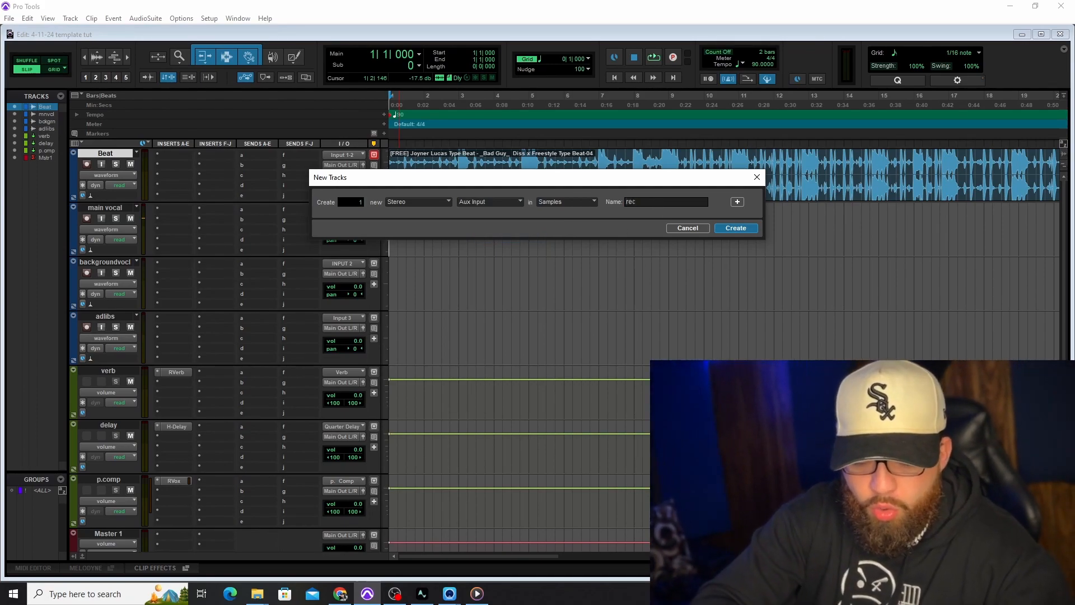
type("ord bus")
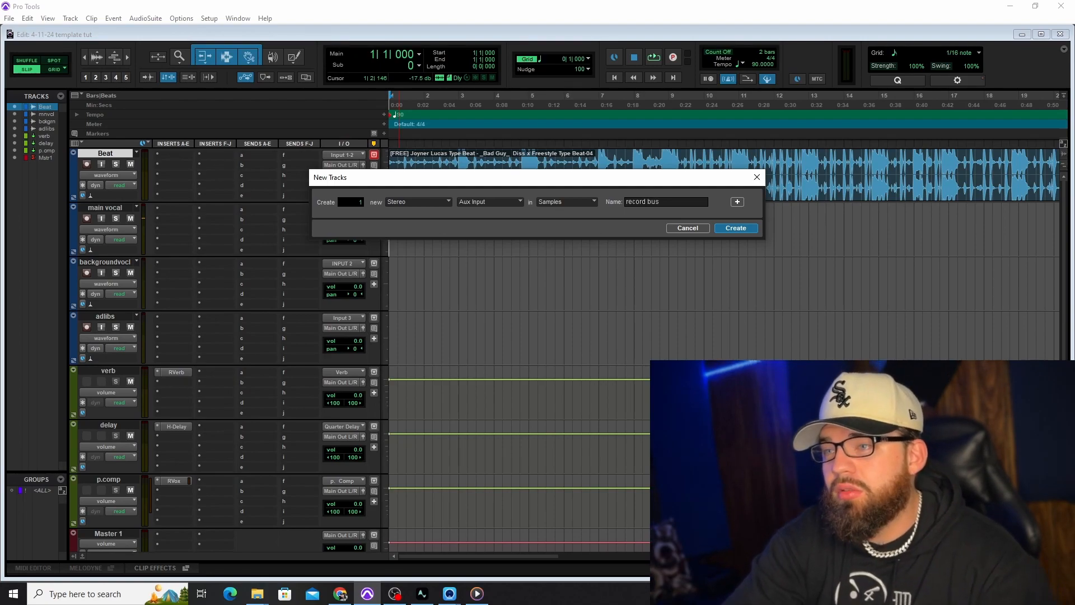
key("Return")
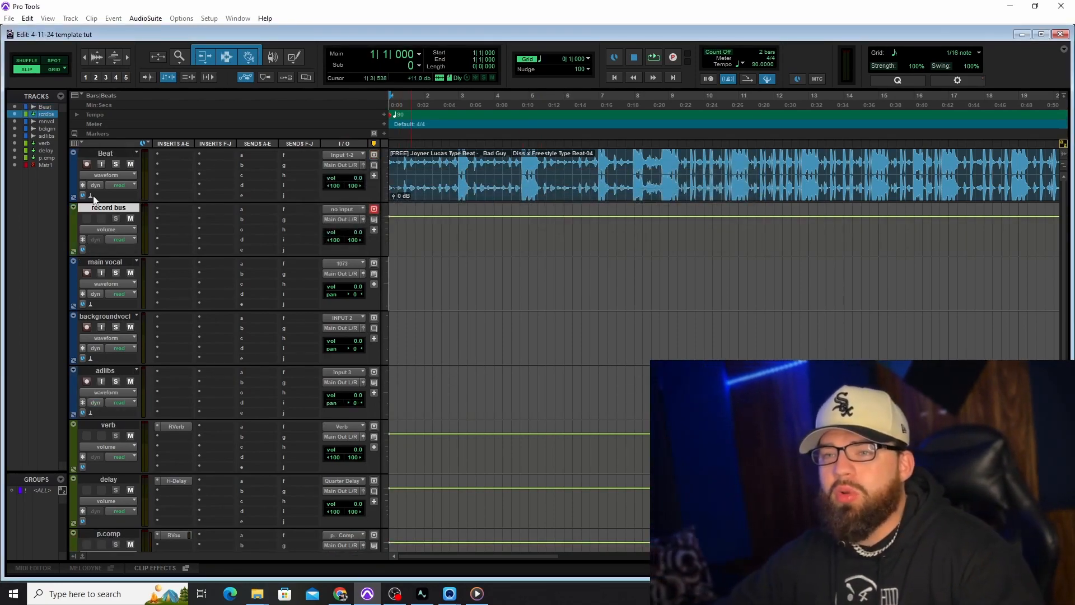
Set the record bus track's input to the Record Me (Stereo) bus
left_click(348, 209)
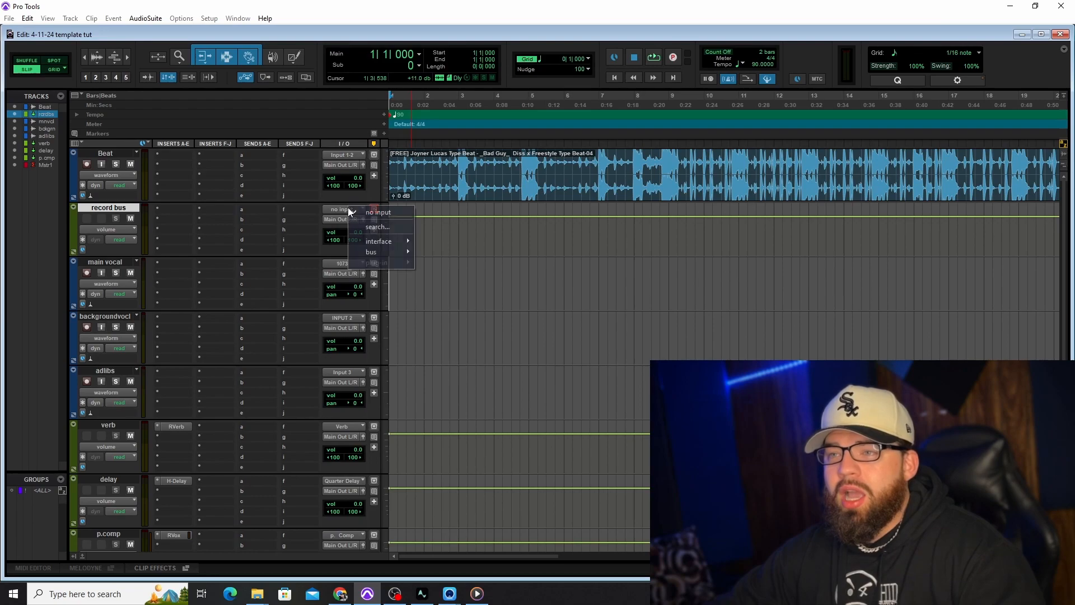
mouse_move(383, 252)
mouse_move(434, 252)
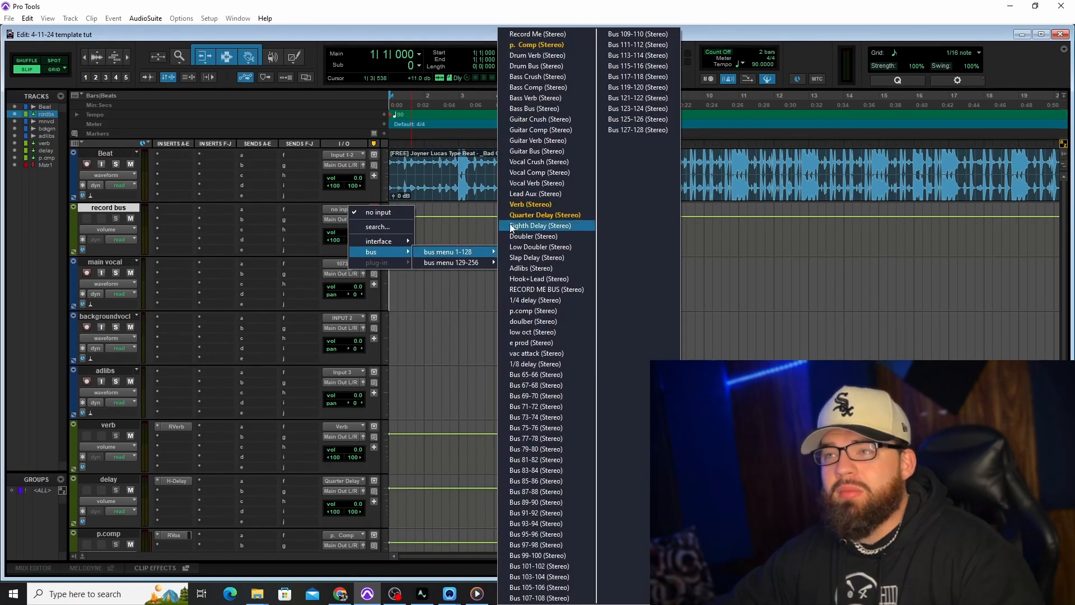
left_click(543, 34)
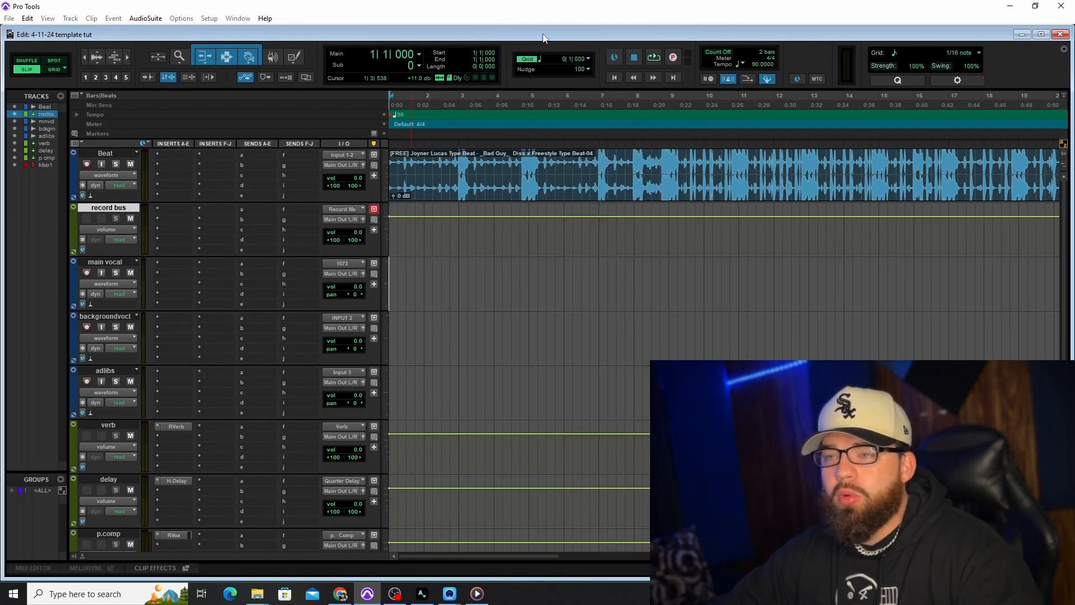
Rename the main vocal track as "record here"
double_click(105, 262)
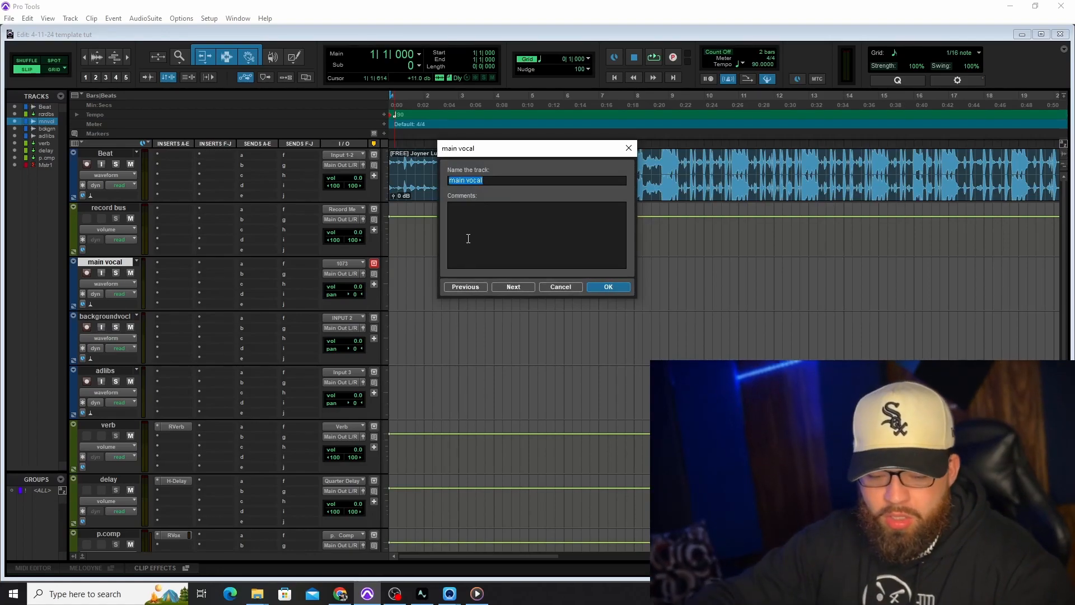
type("record here")
key("Return")
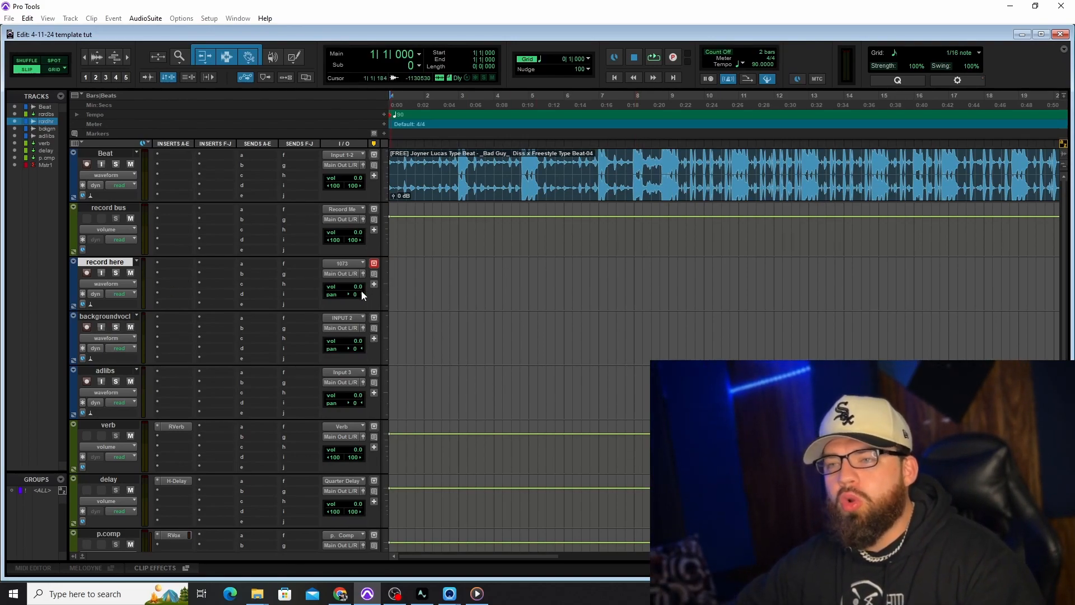
Route the record here track's output to the Record Me (Stereo) bus
left_click(343, 273)
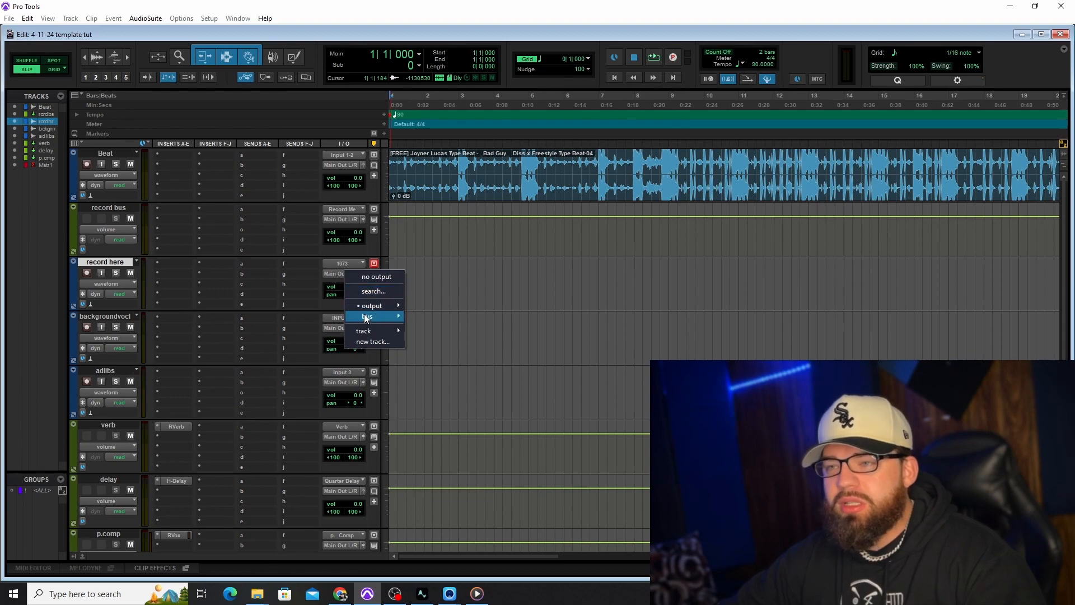
mouse_move(369, 316)
mouse_move(448, 314)
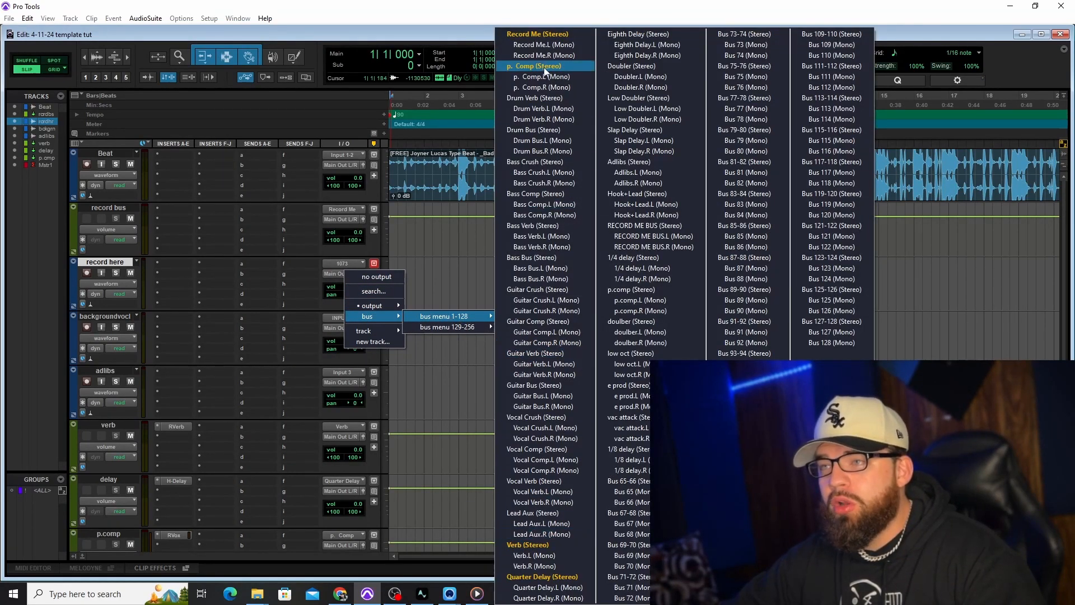
left_click(548, 38)
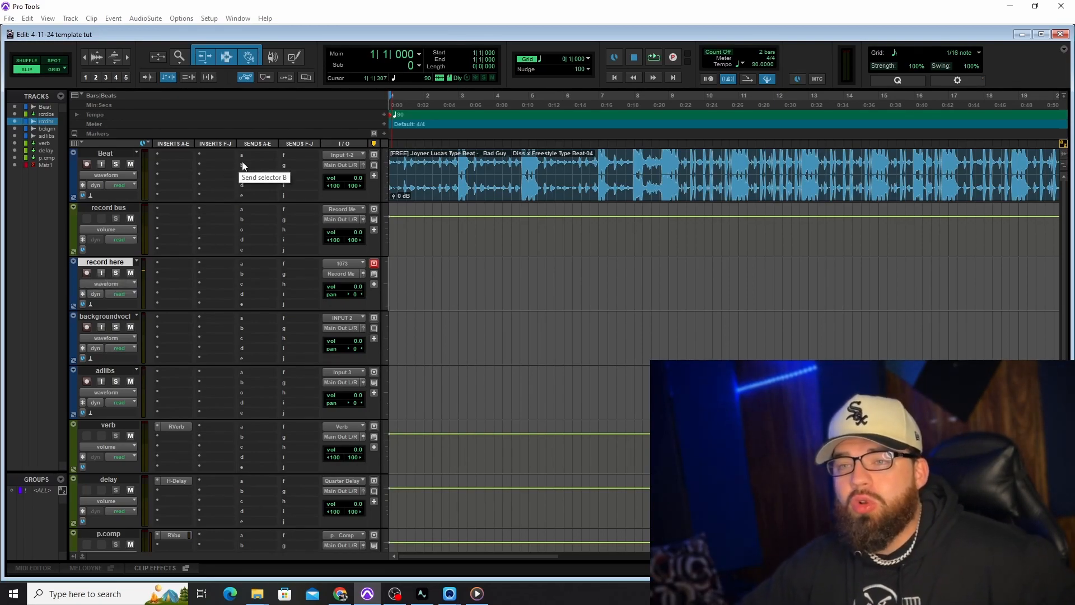
Search the plug-ins for "ss" and insert SSL EV2 Channel in the record bus track's first insert slot
left_click(171, 210)
left_click(211, 231)
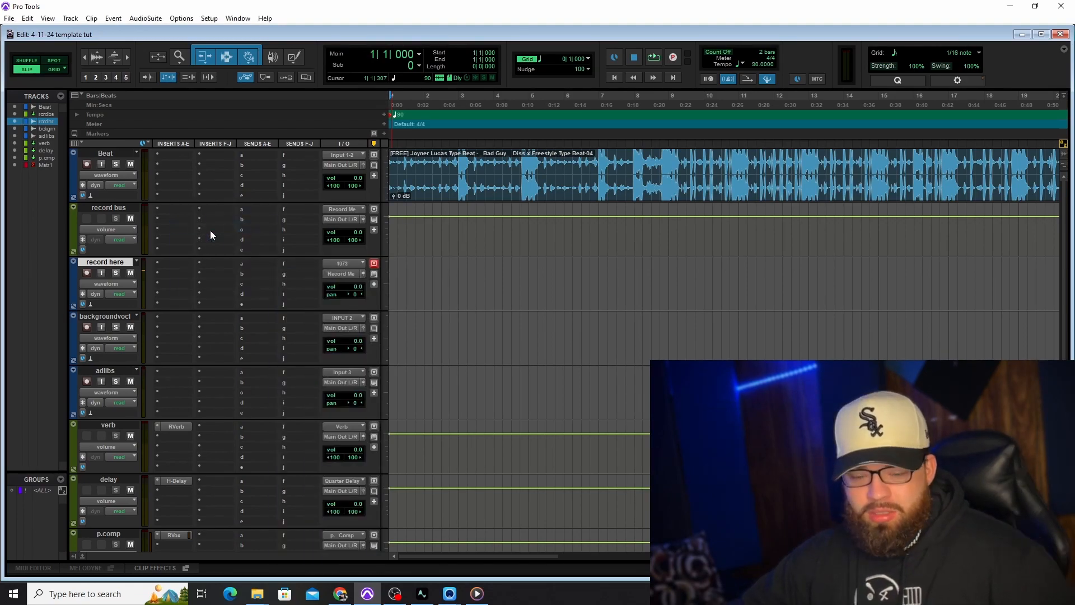
type("ss")
left_click(242, 221)
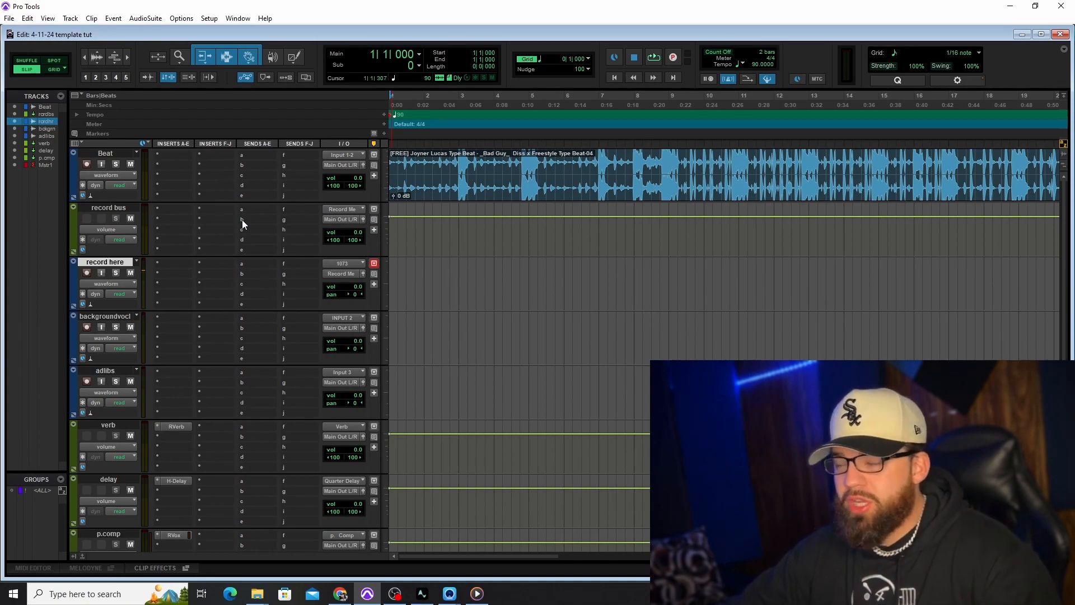
left_click_drag(628, 90, 639, 32)
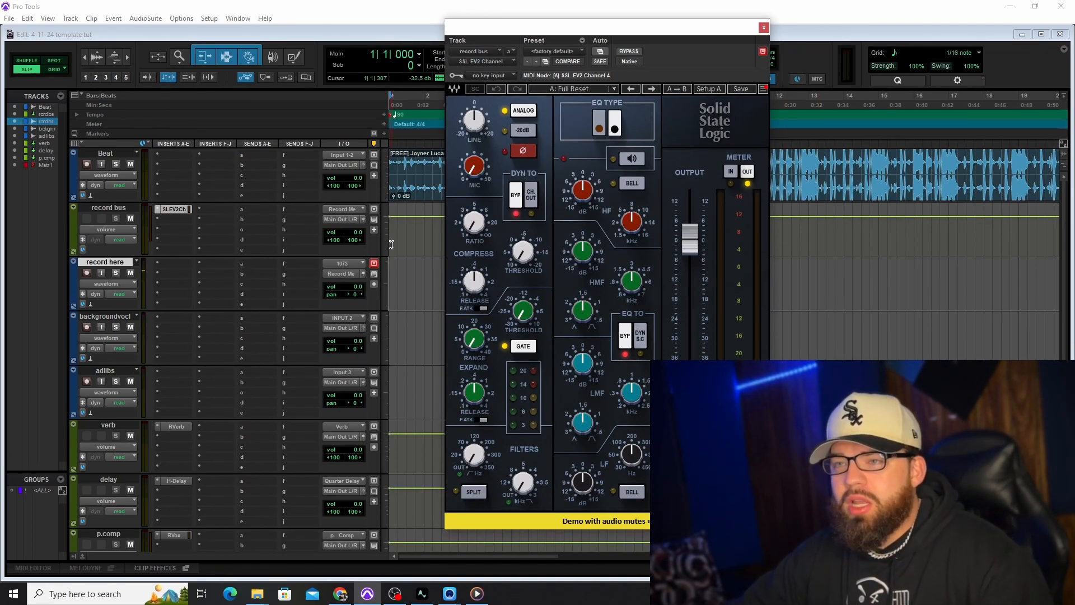
Show the record bus track's plug-in delay in place of its volume value
left_click(359, 235, "ctrl")
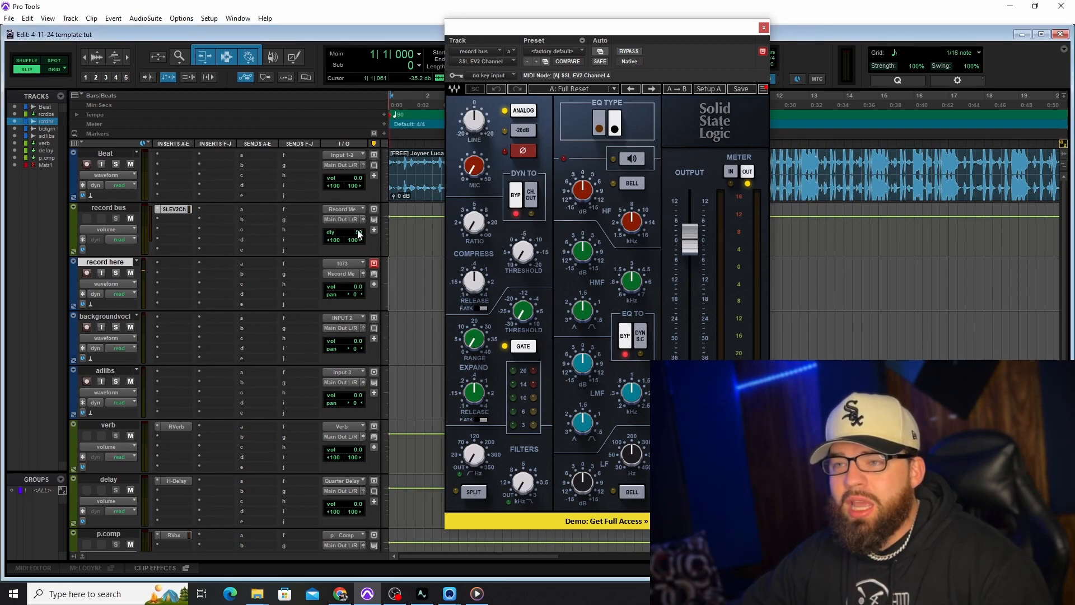
left_click(358, 233, "ctrl")
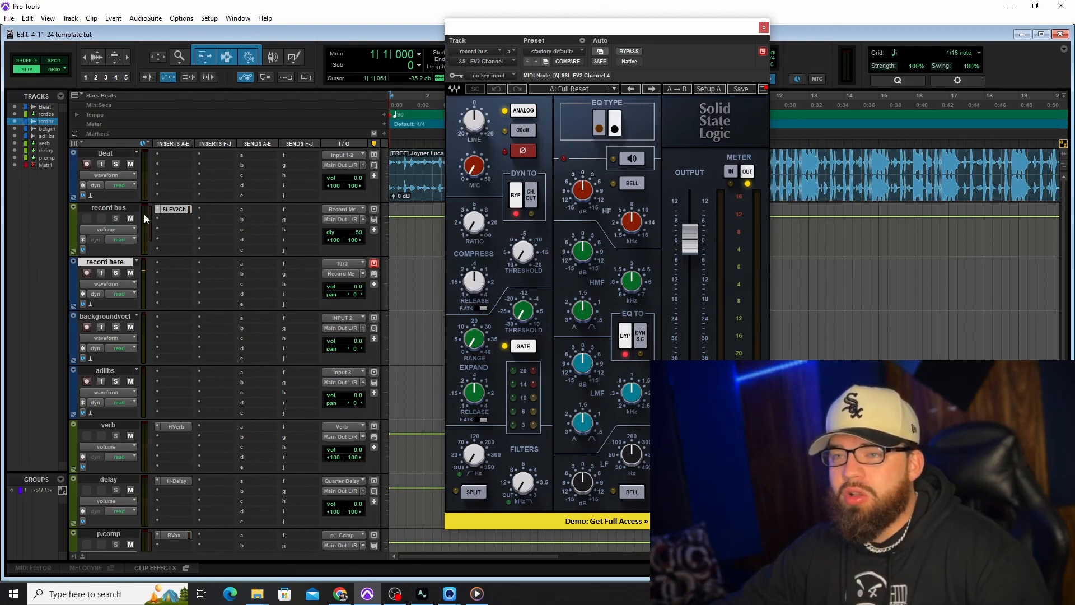
Bypass the SSL EV2 Channel insert on the record bus track, then switch it to inactive and back to active
right_click(171, 211)
left_click(178, 212)
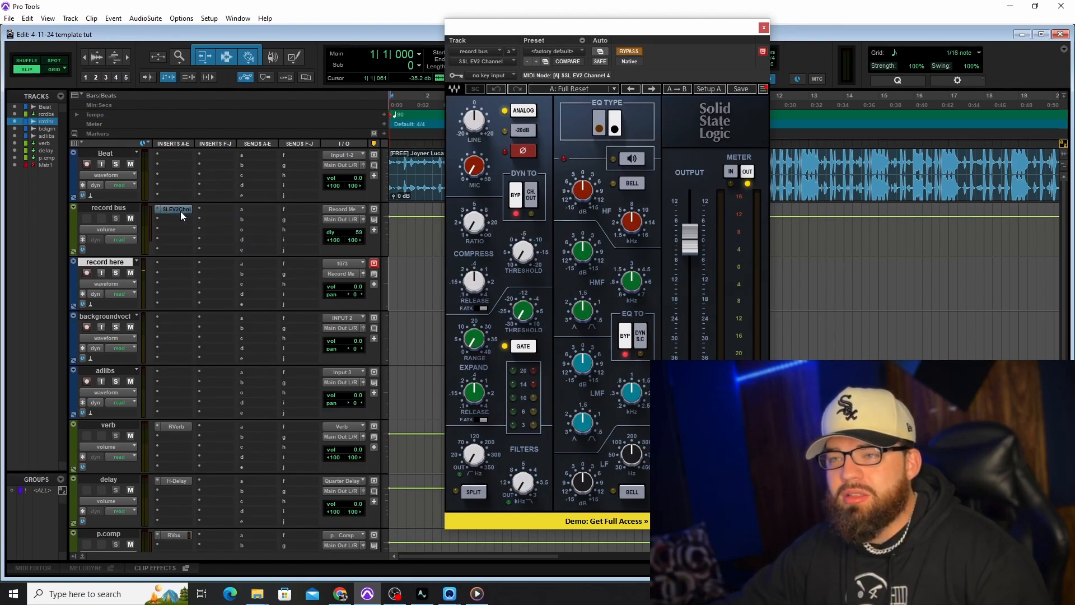
right_click(177, 211)
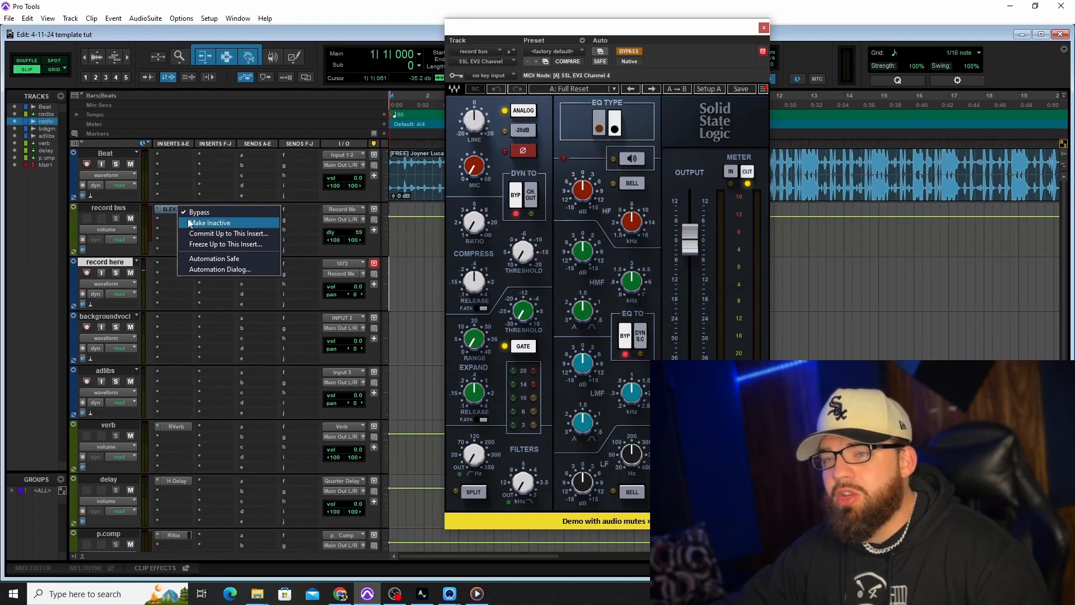
left_click(190, 223)
right_click(172, 208)
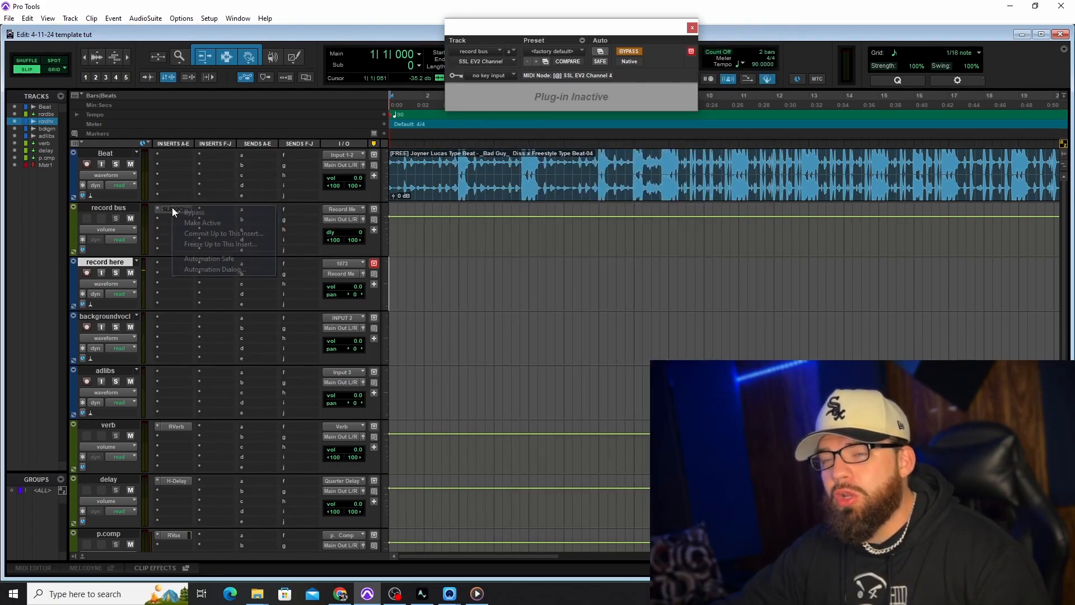
left_click(185, 223)
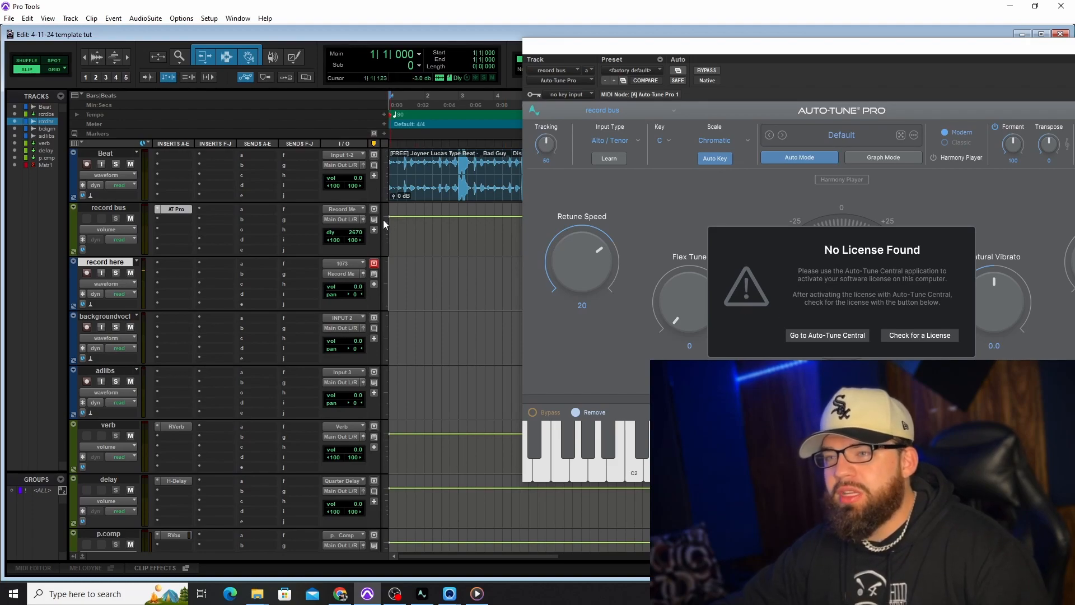
Close the Auto-Tune Pro plug-in window and look at the bypass and inactive options of the record bus insert
left_click(1070, 45)
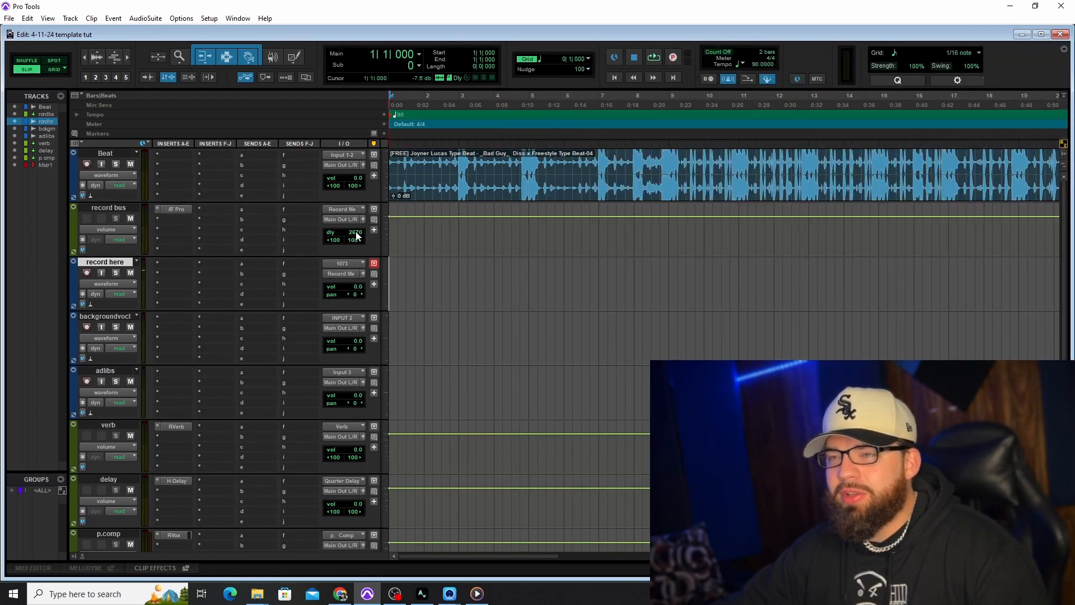
right_click(166, 213)
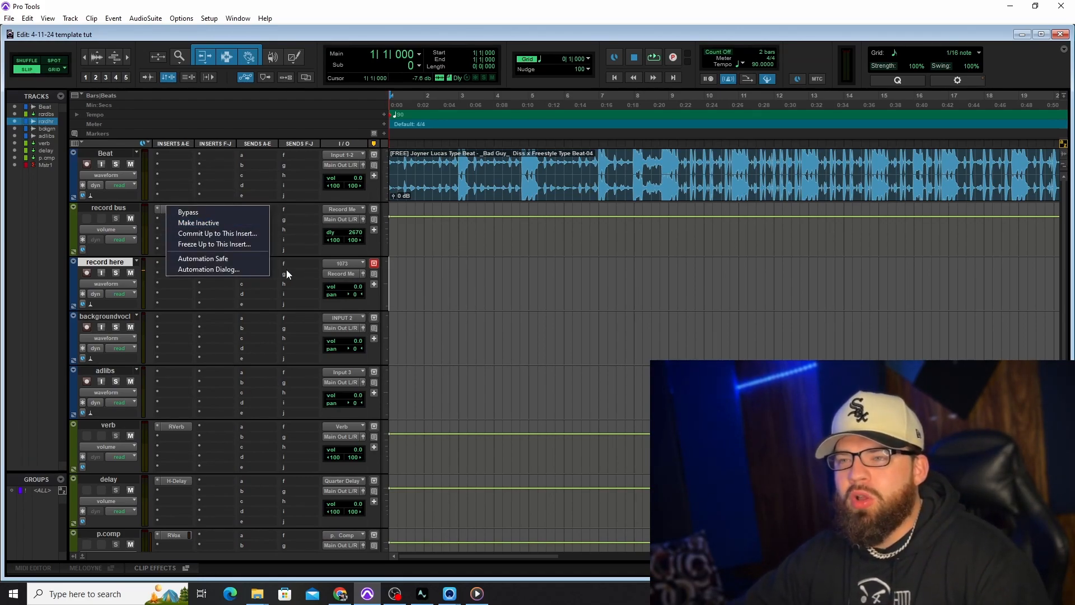
left_click(339, 303)
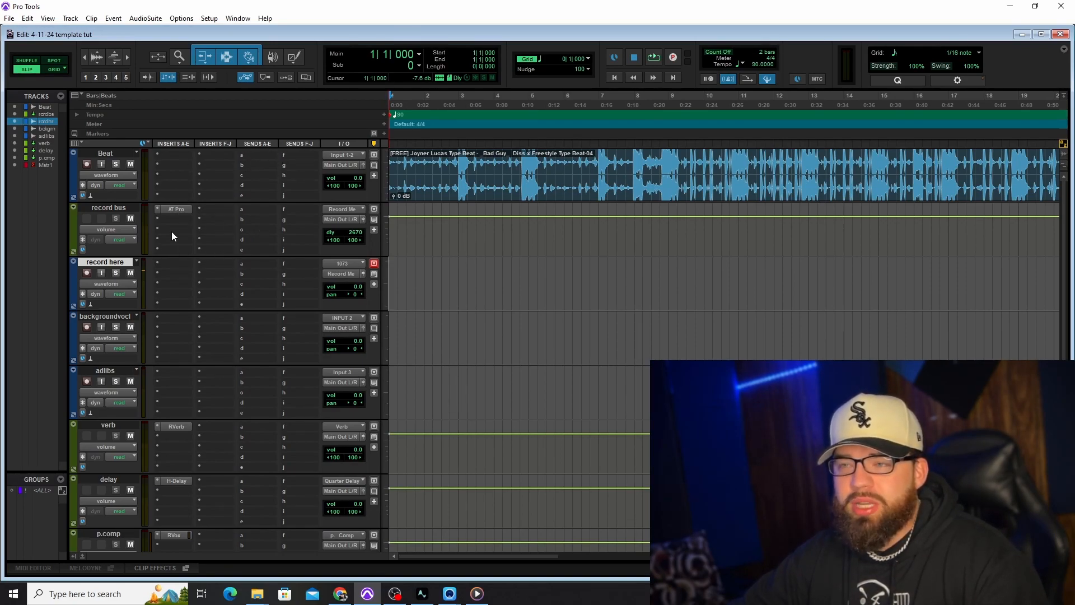
Route the record bus track's first send (a) to the Verb (Stereo) bus
left_click(260, 210)
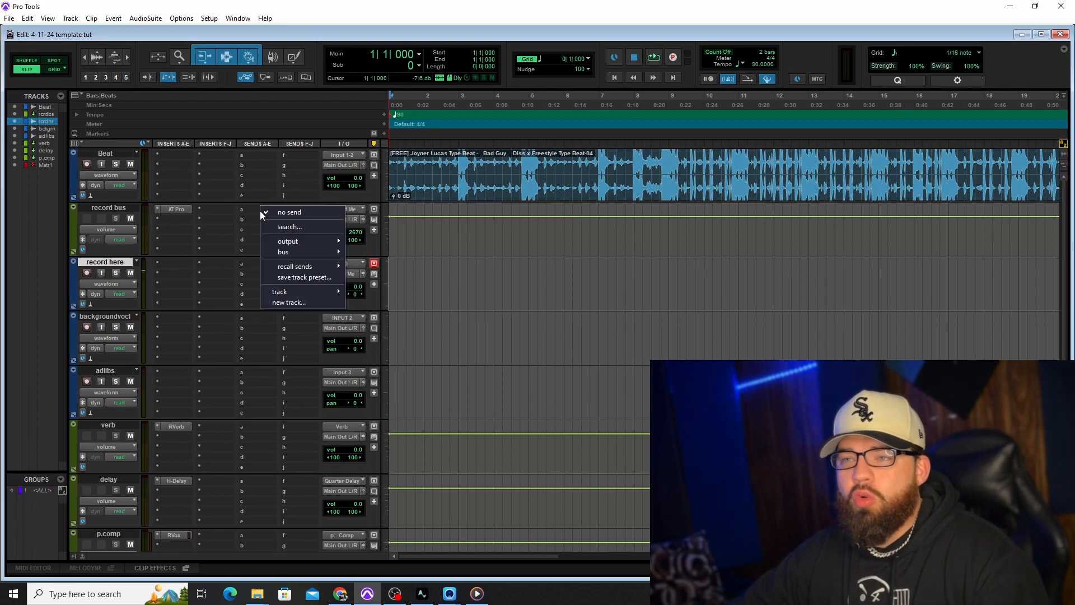
mouse_move(279, 249)
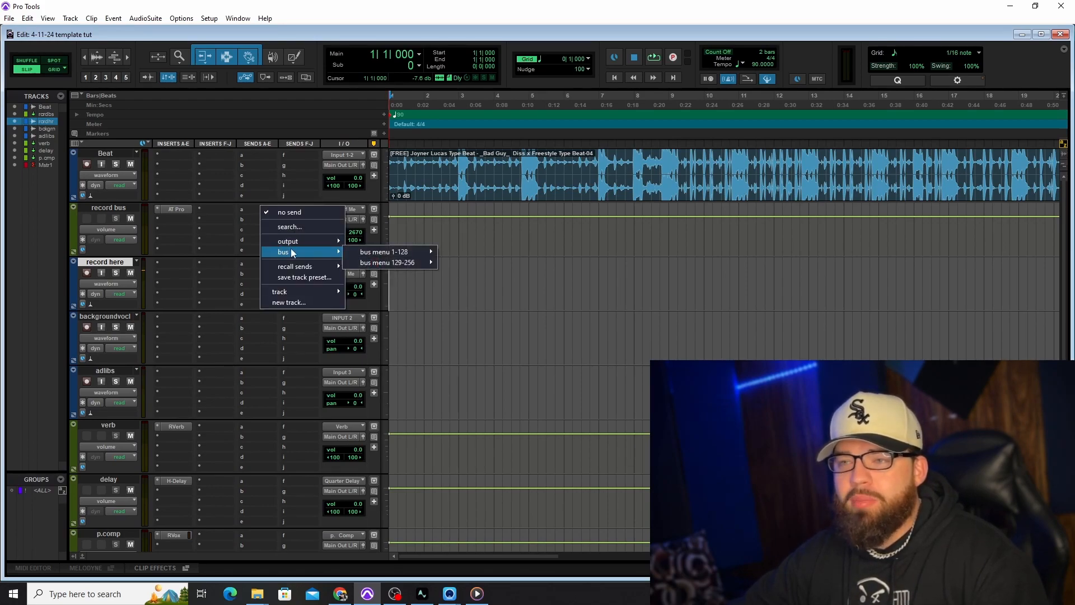
mouse_move(378, 251)
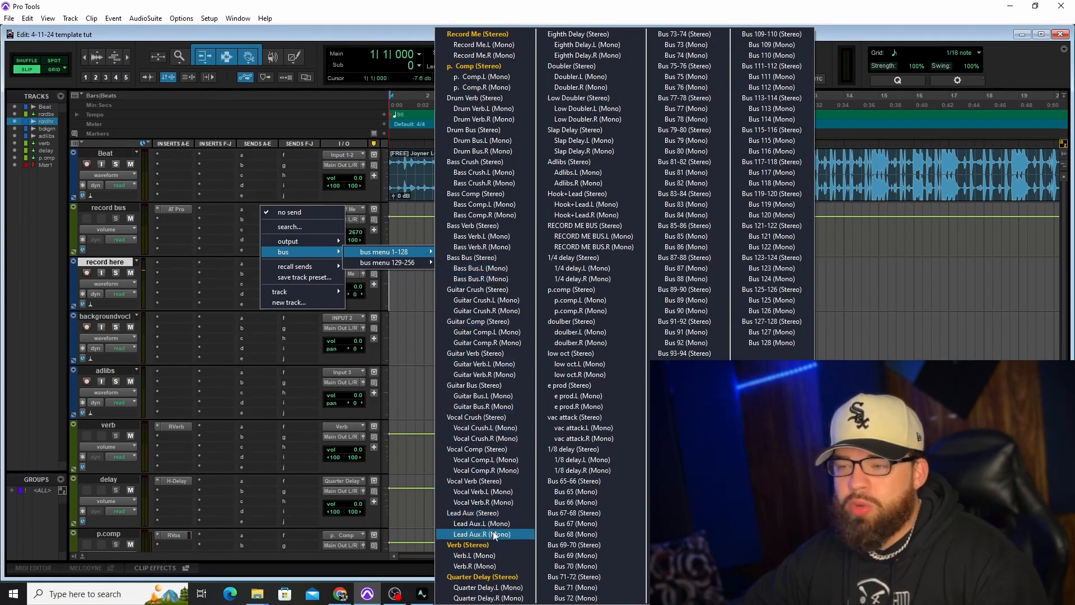
left_click(473, 543)
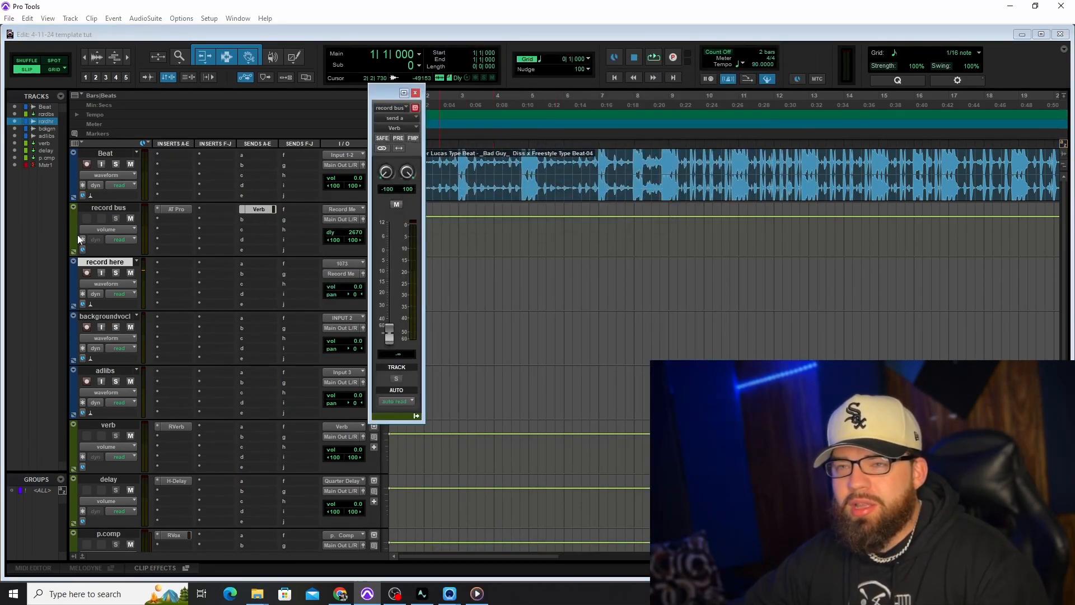
Insert Sessionwire Send (stereo) in the last insert slot of the Master 1 track and close its plug-in window
scroll(243, 367, "down", 5)
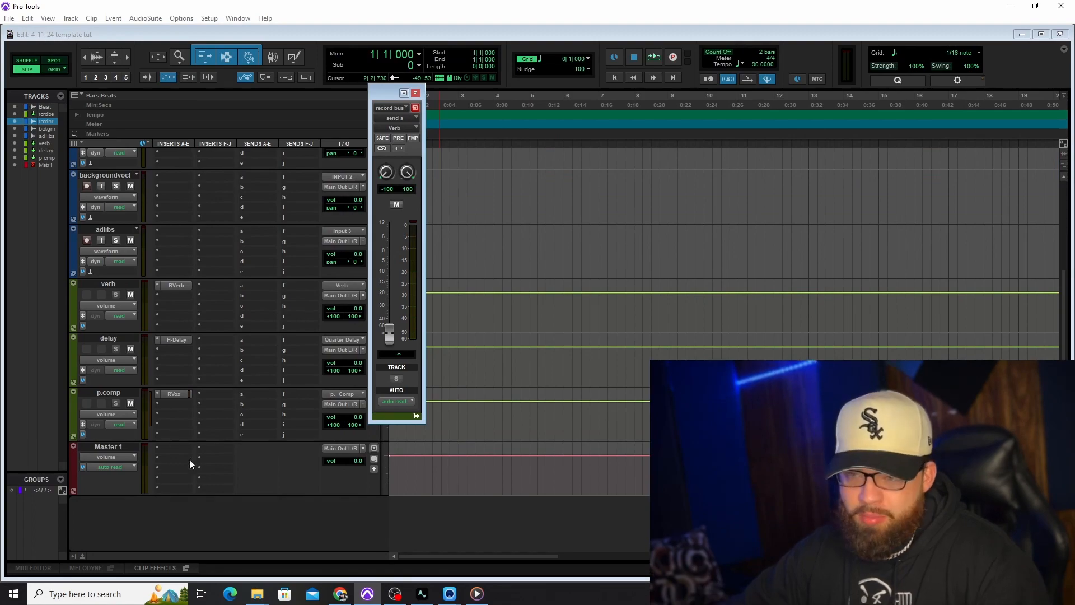
left_click(236, 485)
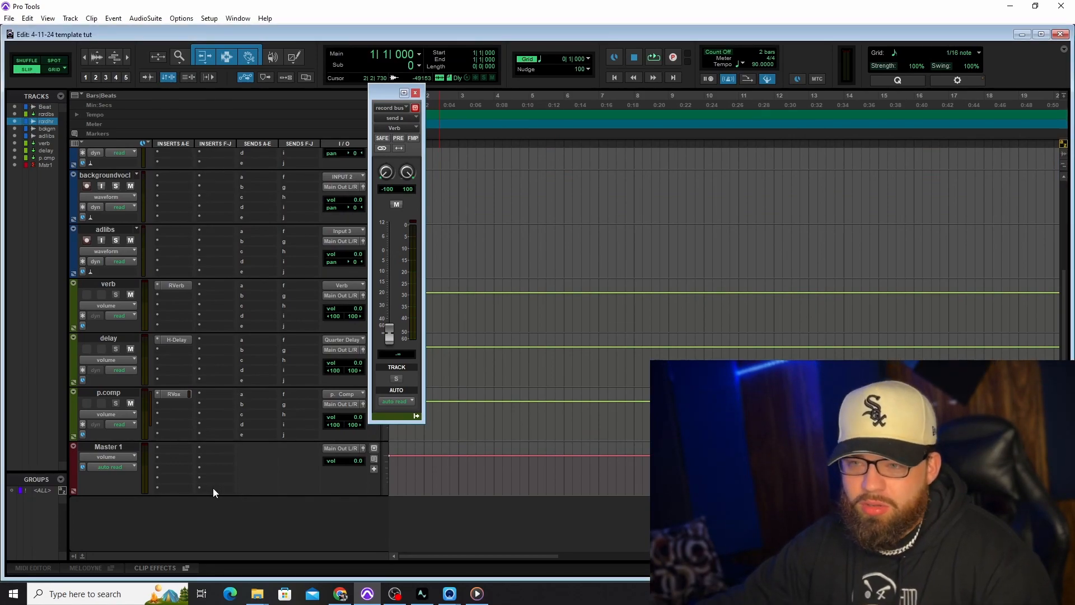
left_click(213, 488)
mouse_move(284, 524)
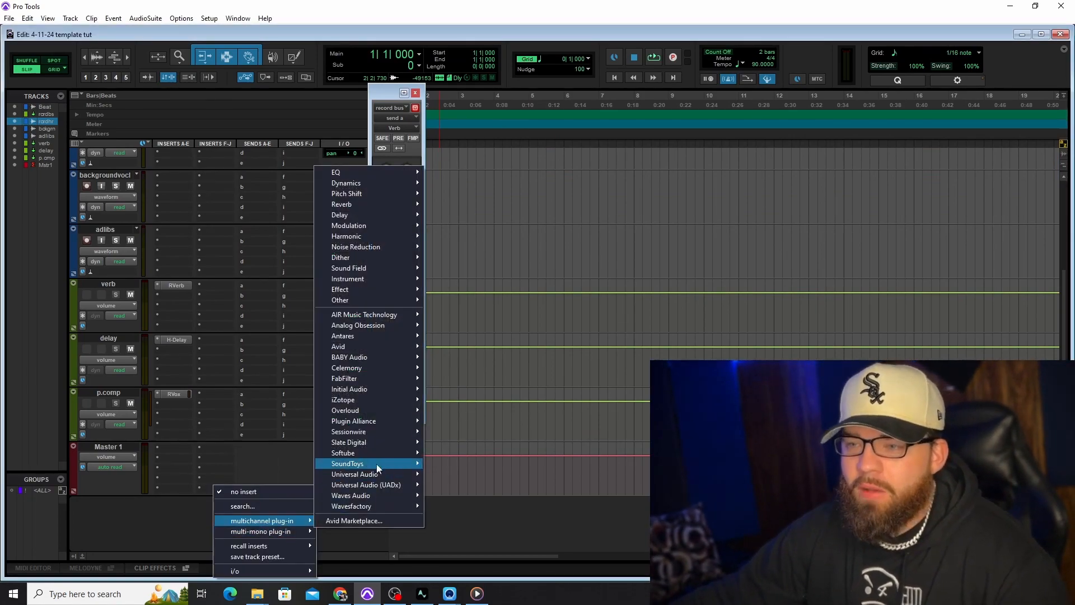
mouse_move(404, 432)
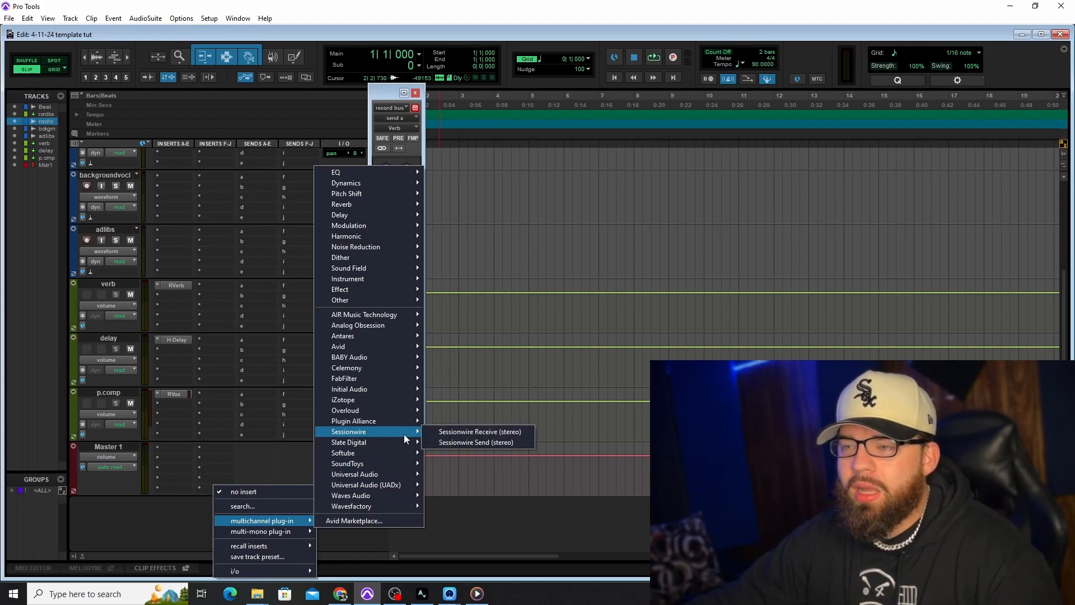
left_click(448, 442)
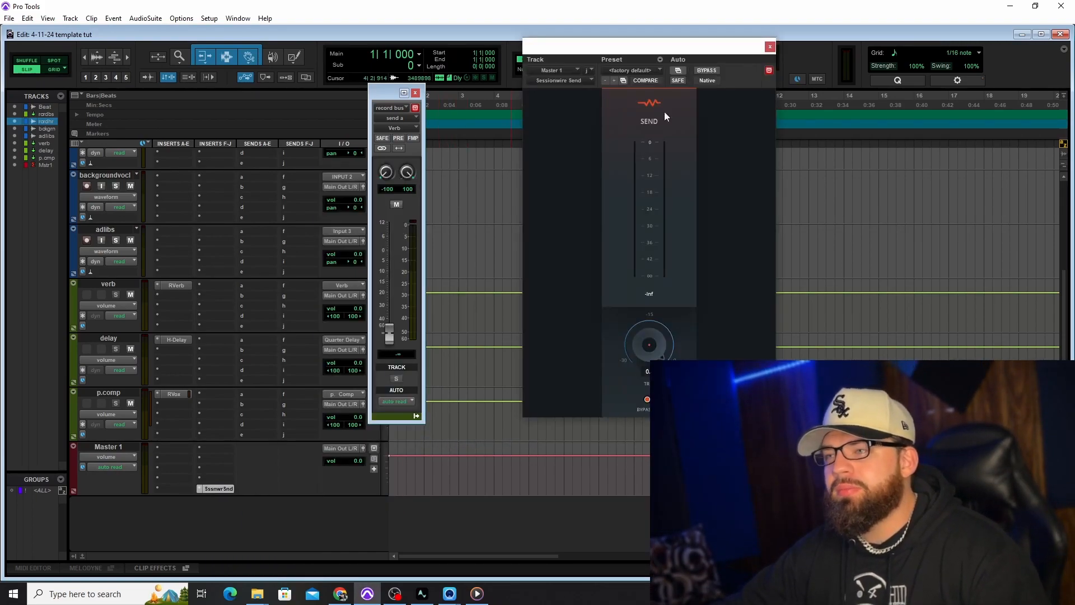
left_click(770, 48)
Raise the record bus track's Verb send to about -11.5 dB and turn on record arming and input monitoring for the record here track
left_click_drag(389, 333, 390, 283)
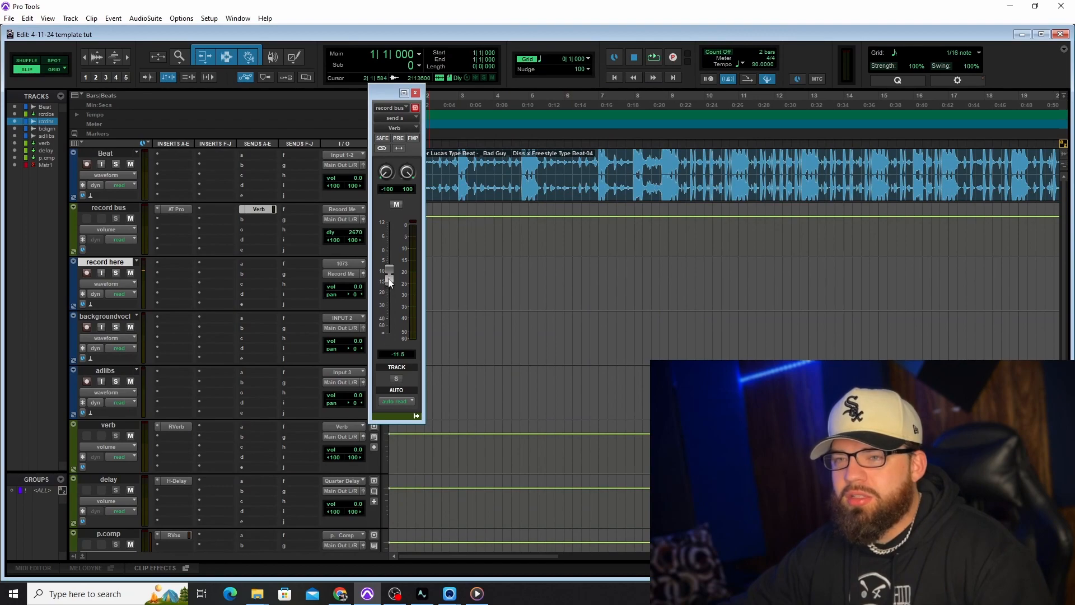
left_click(87, 273)
left_click(101, 273)
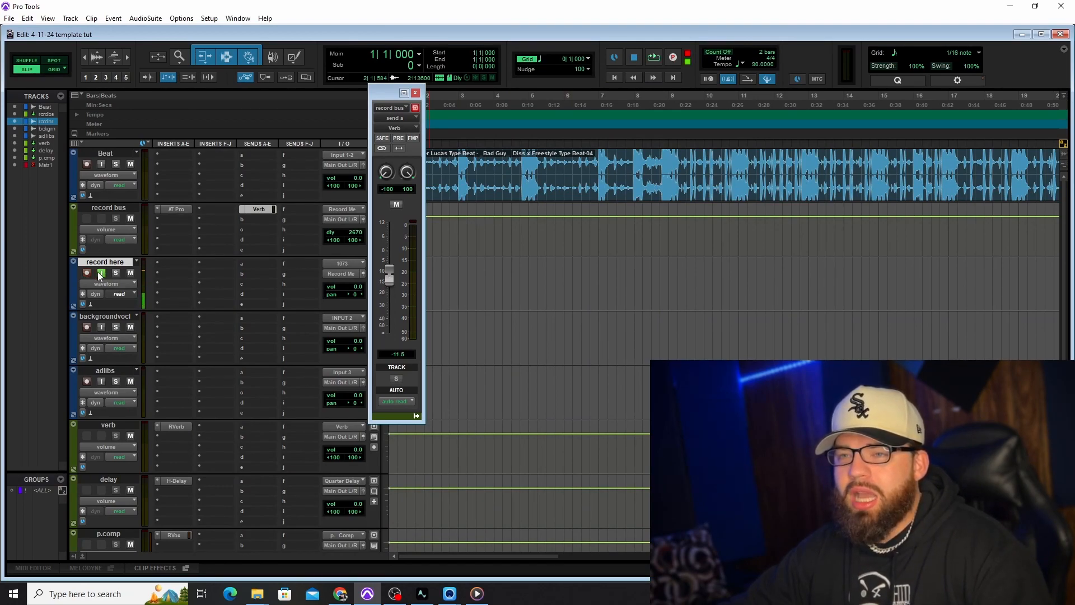
Remove Auto-Tune Pro from the record bus track's first insert slot
left_click(155, 208)
left_click(163, 213)
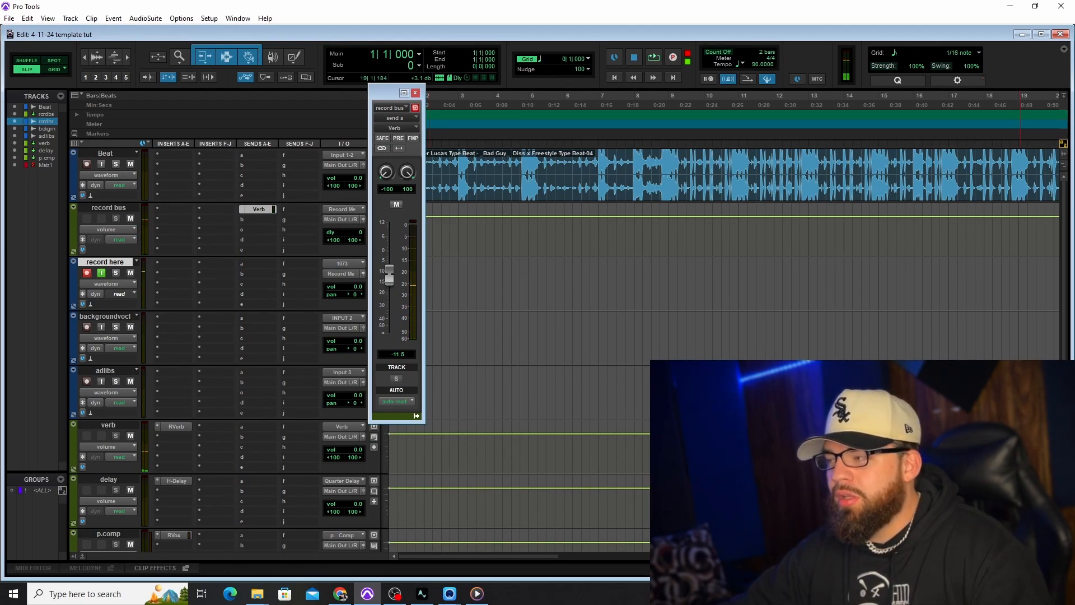
key("alt+Tab")
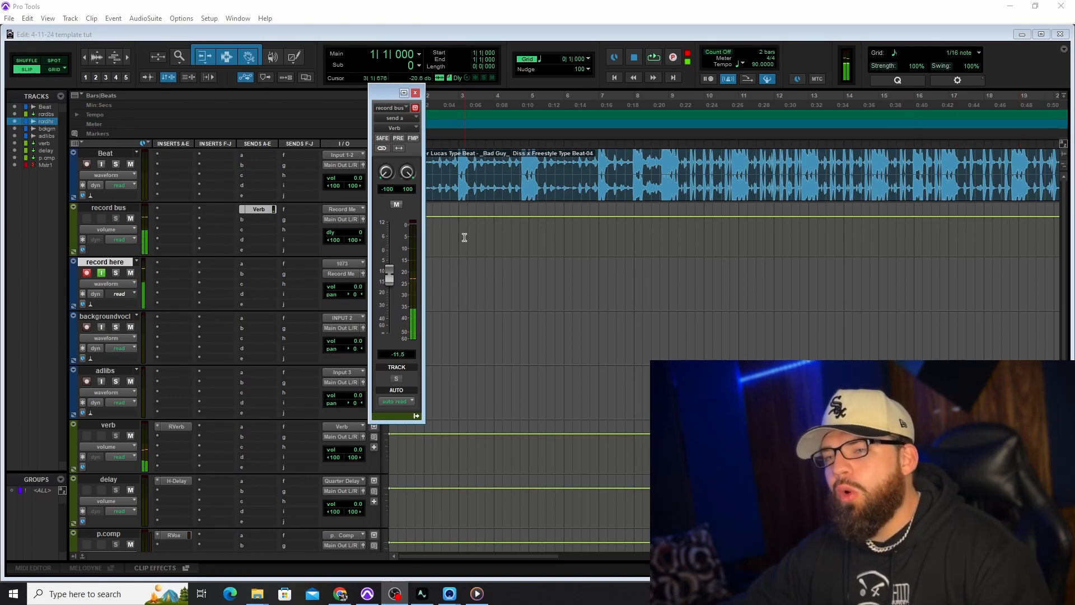
Adjust the record bus track's Verb send level to about -16.3 dB and close the send window
left_click_drag(388, 274, 387, 270)
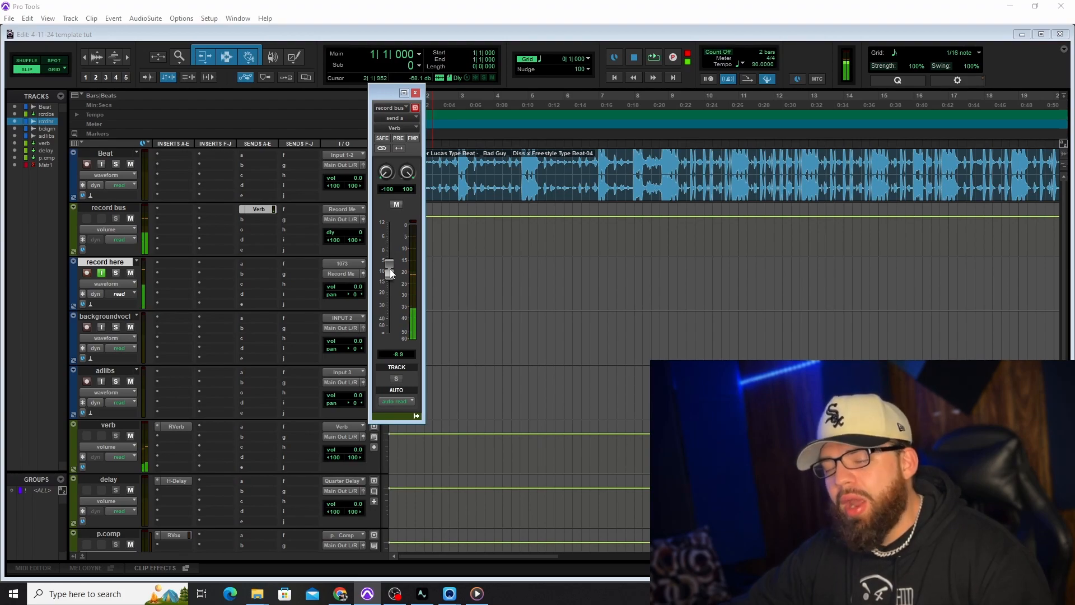
left_click_drag(390, 272, 394, 278)
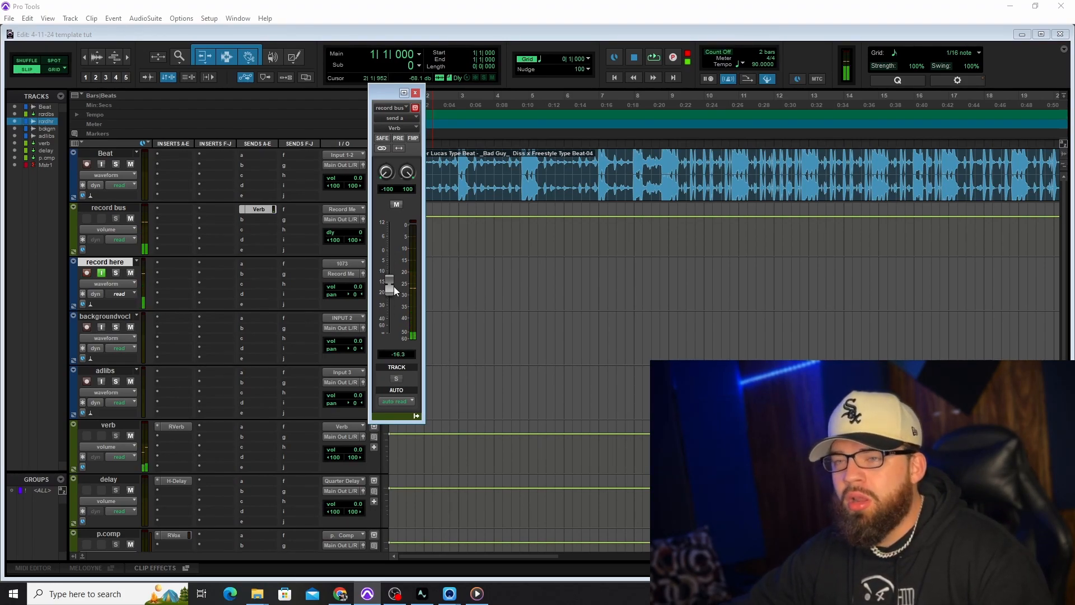
left_click(415, 93)
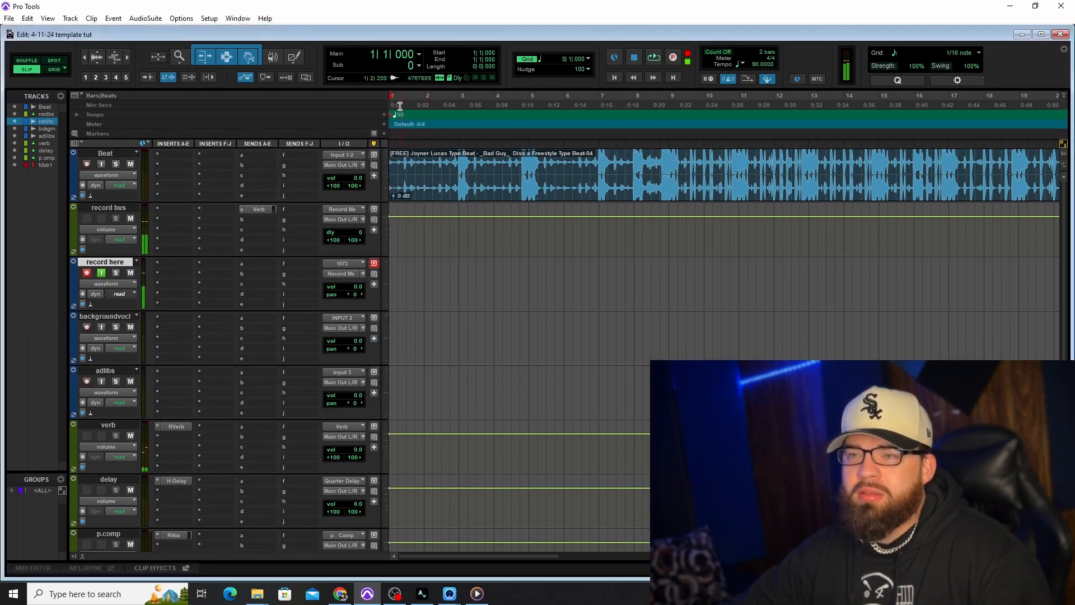
Route the record bus track's second send (b) to Quarter Delay (Stereo) at about -9.4 dB and close its send window
left_click(260, 219)
mouse_move(297, 263)
mouse_move(398, 260)
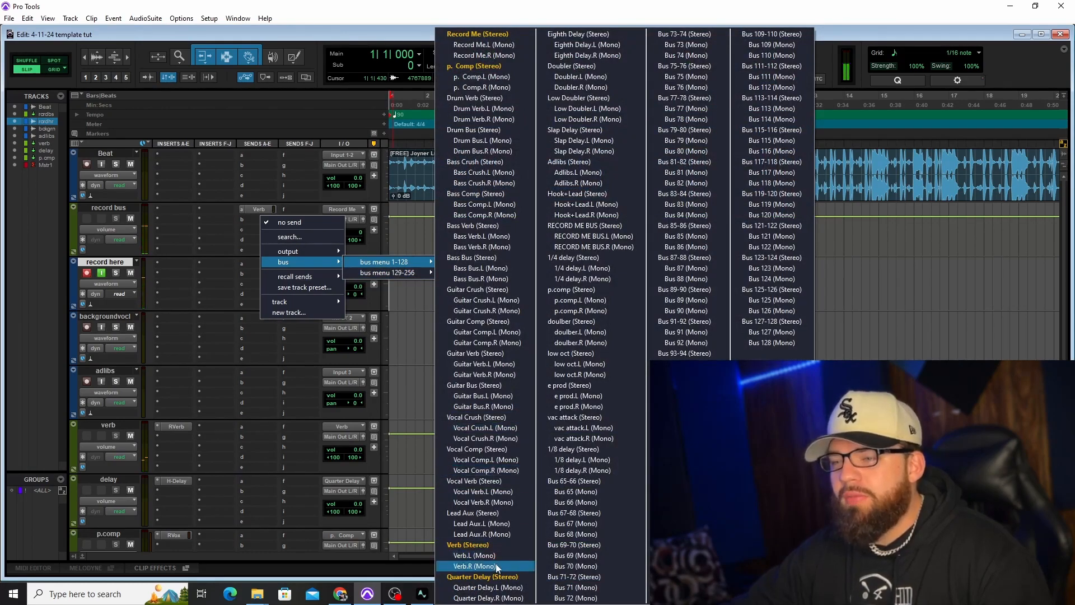
left_click(482, 577)
left_click_drag(393, 334, 395, 272)
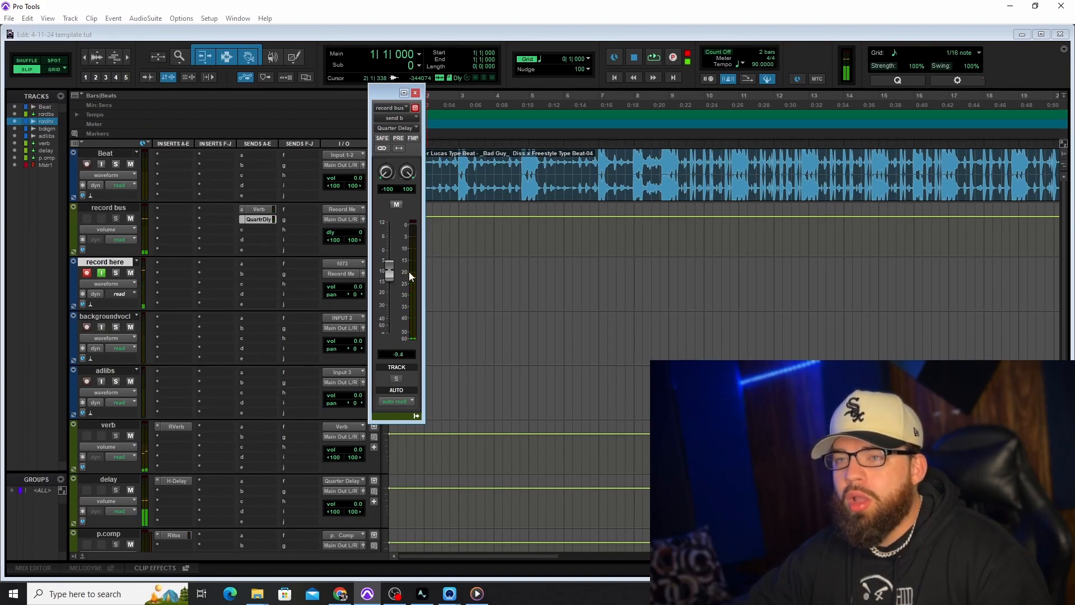
left_click(416, 93)
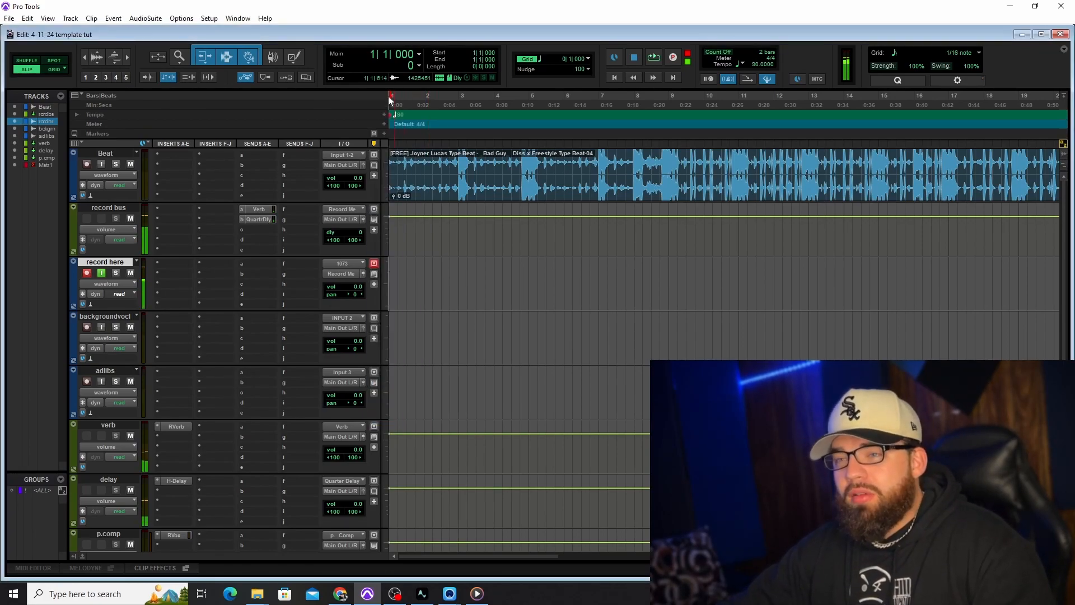
Remove the Quarter Delay and Verb sends from the record bus track and disarm the record here track
left_click(243, 218)
left_click(253, 221)
left_click(242, 211)
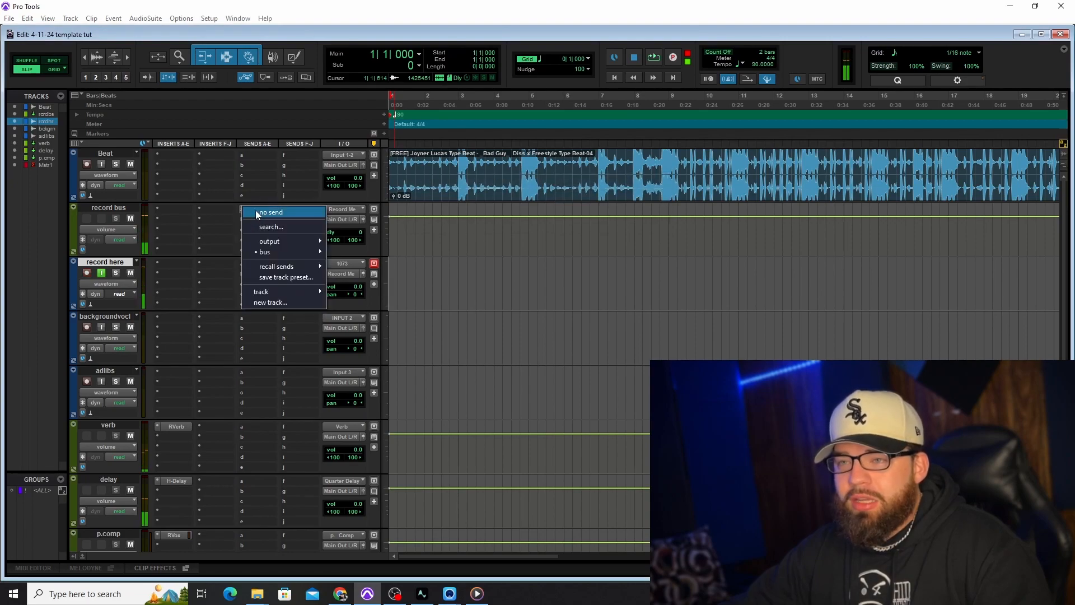
left_click(257, 215)
left_click(87, 272)
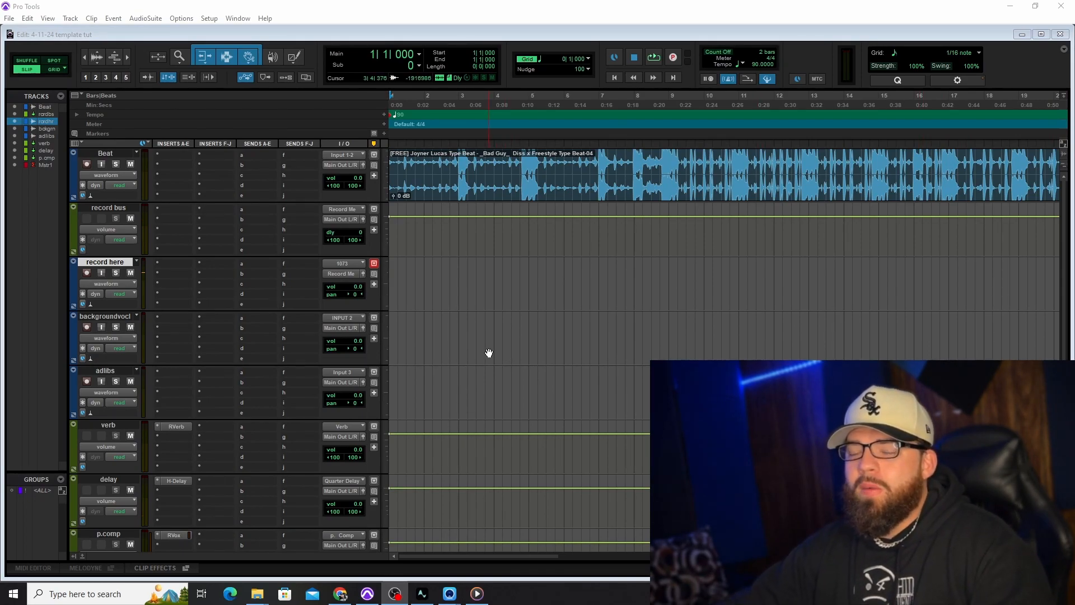
scroll(287, 323, "down", 3)
scroll(287, 324, "up", 3)
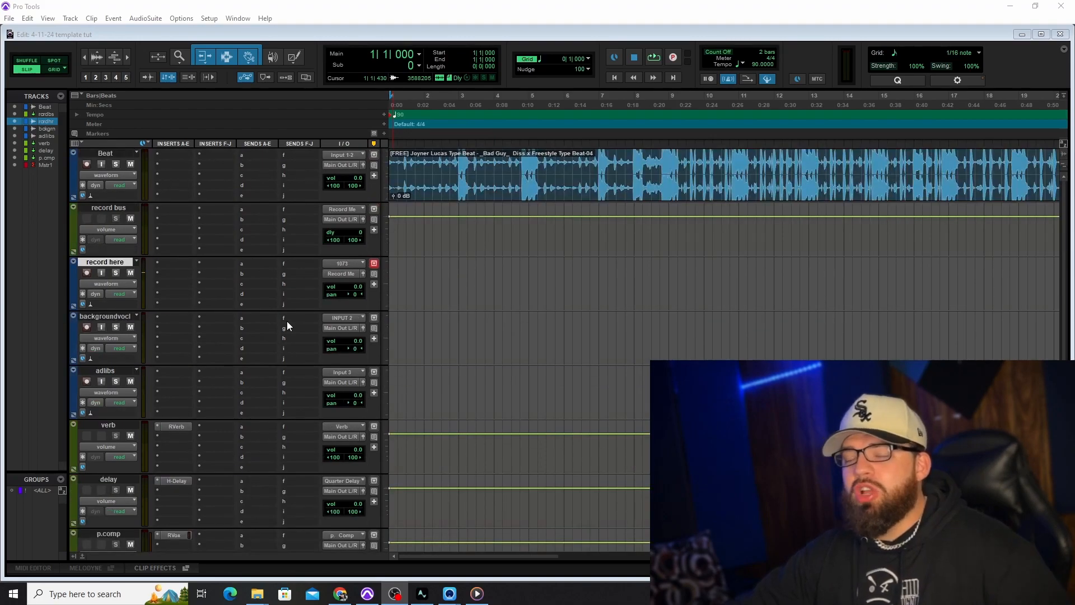